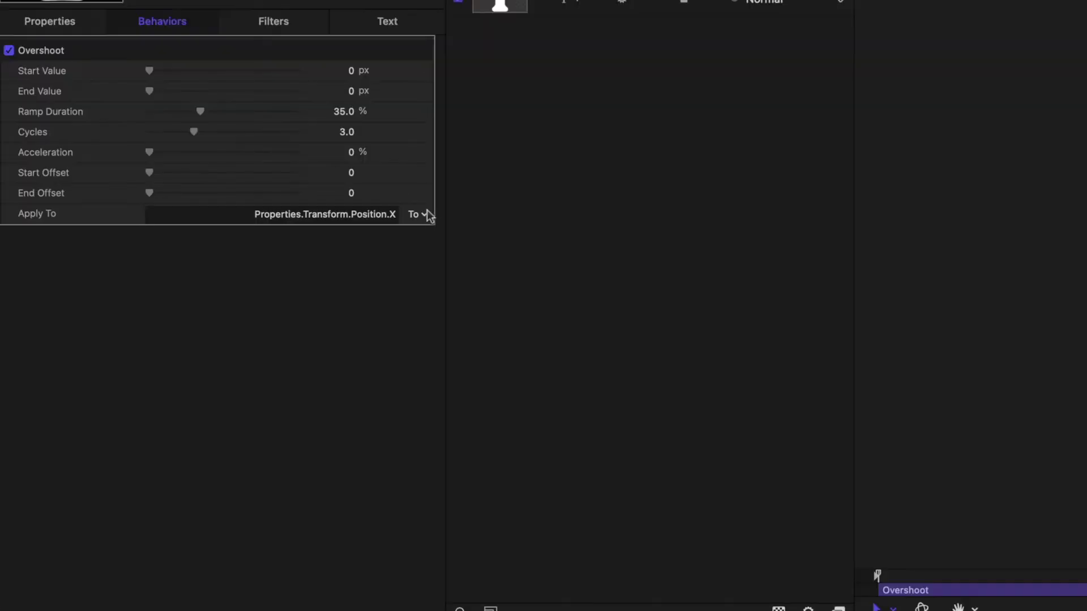
Apply the Overshoot behavior to the text's Position Y property.
left_click(428, 215)
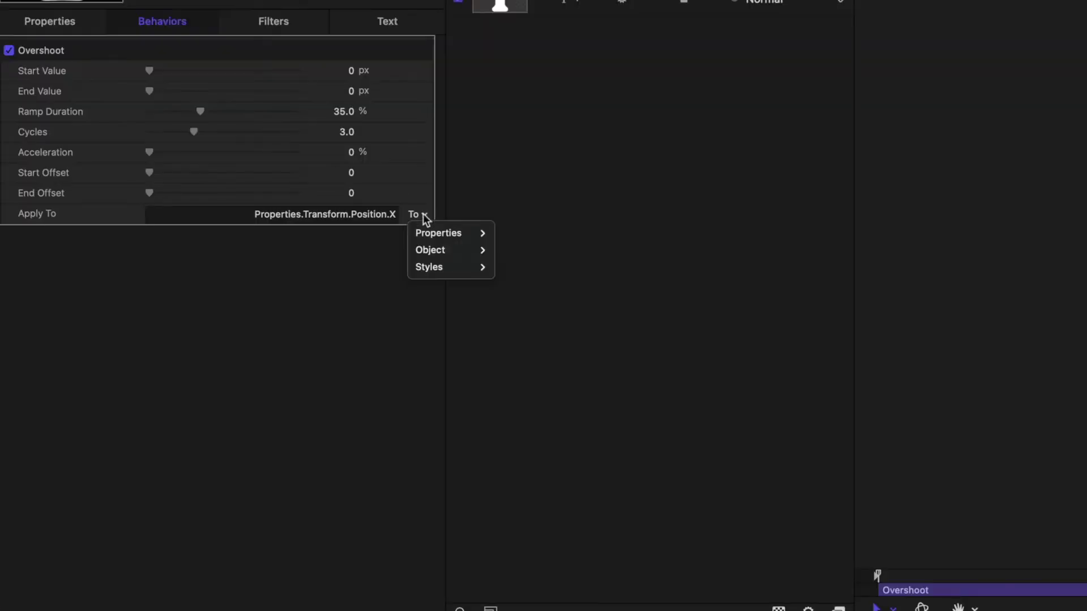
mouse_move(435, 235)
left_click(317, 264)
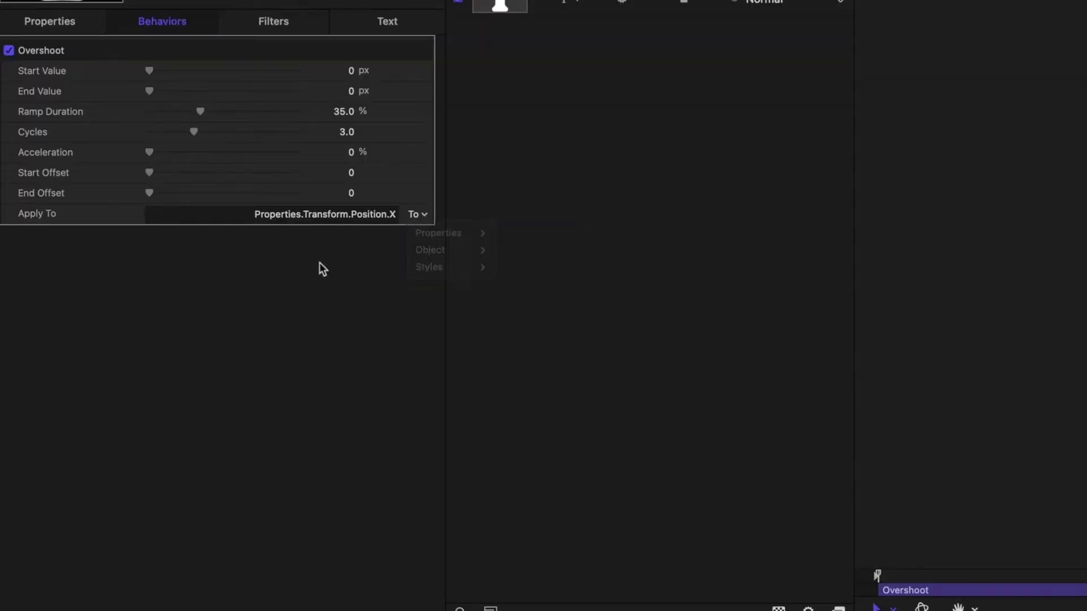
left_click(423, 214)
mouse_move(436, 233)
mouse_move(543, 234)
mouse_move(647, 232)
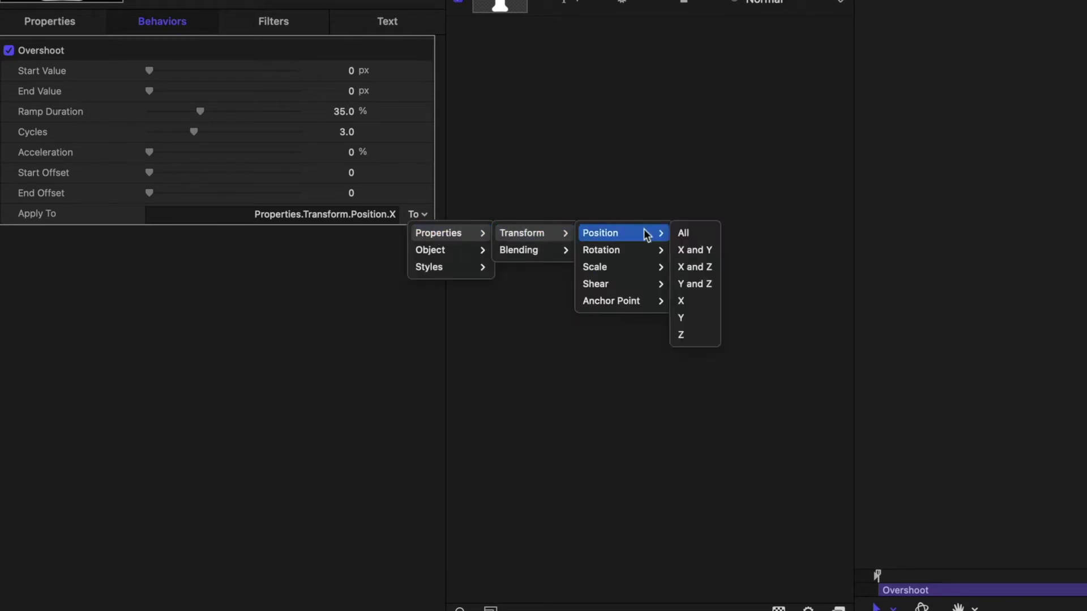
left_click(702, 319)
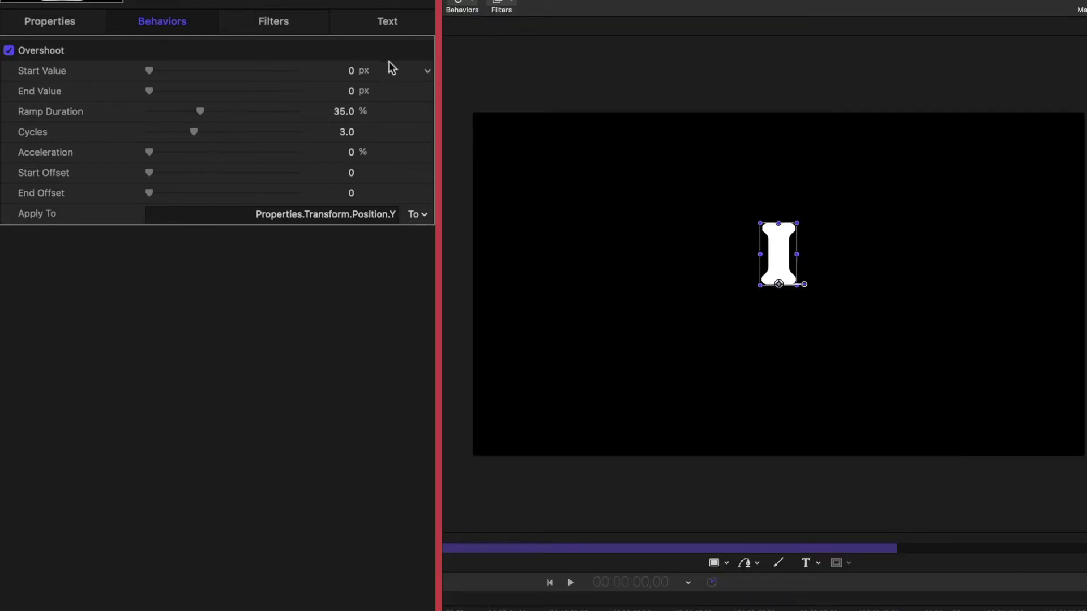
Set the Overshoot start value to 611 px so the letter starts above the frame, and play the animation.
left_click(351, 73)
left_click_drag(146, 73, 340, 62)
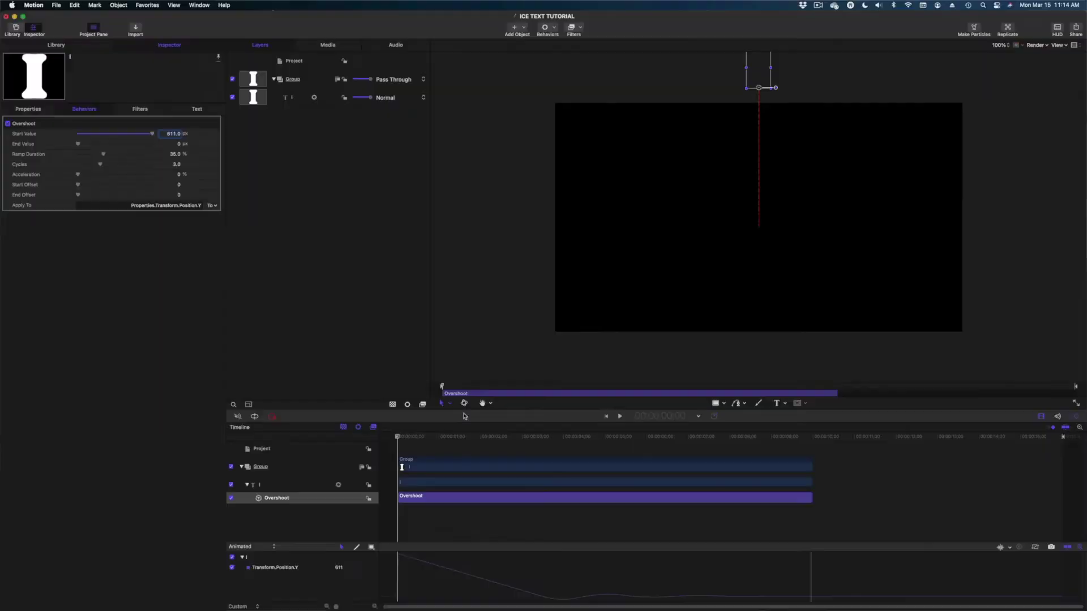
key("space")
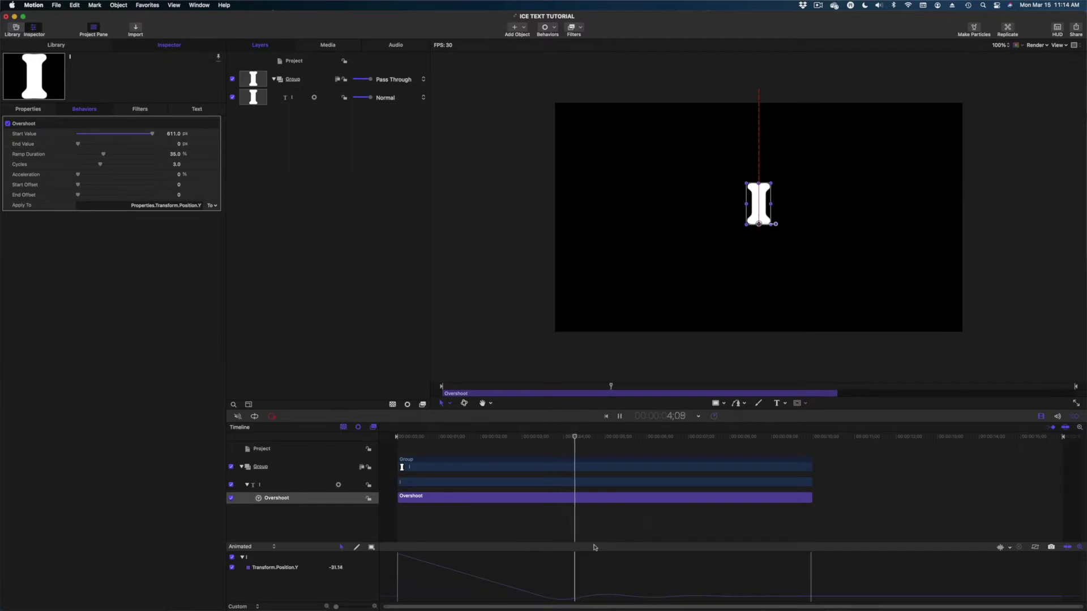
key("space")
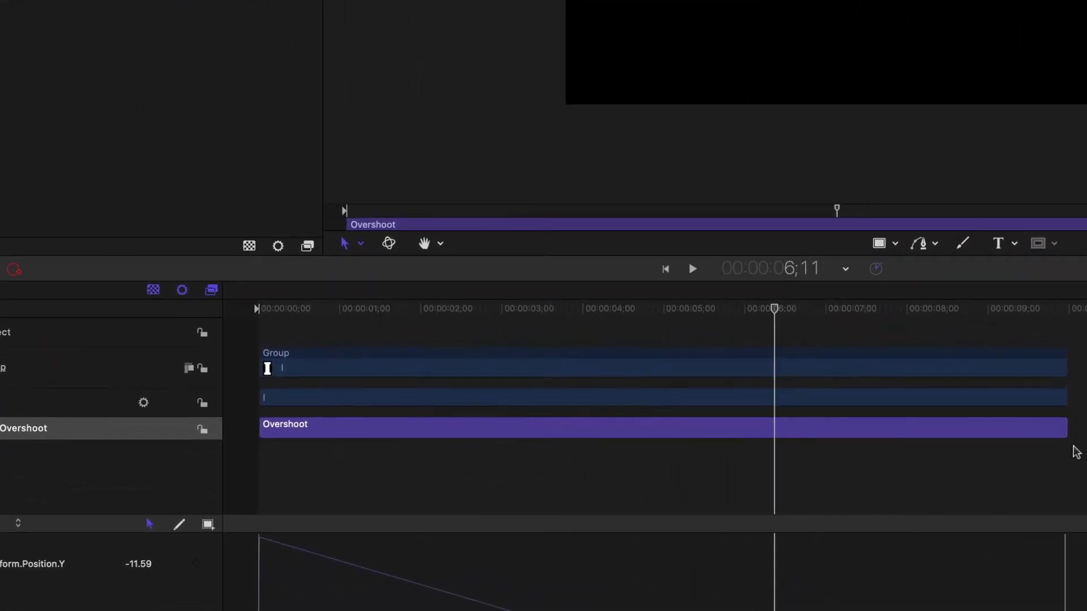
Shorten the Overshoot behavior in the timeline to just under 2 seconds, playing the animation back to judge its speed.
left_click_drag(1063, 429, 391, 441)
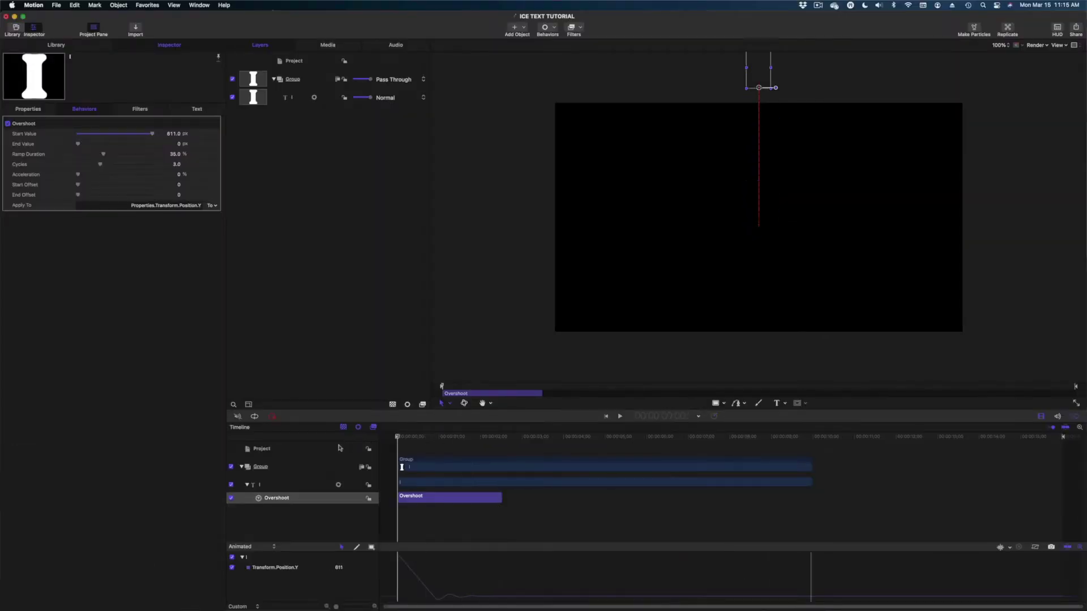
key("space")
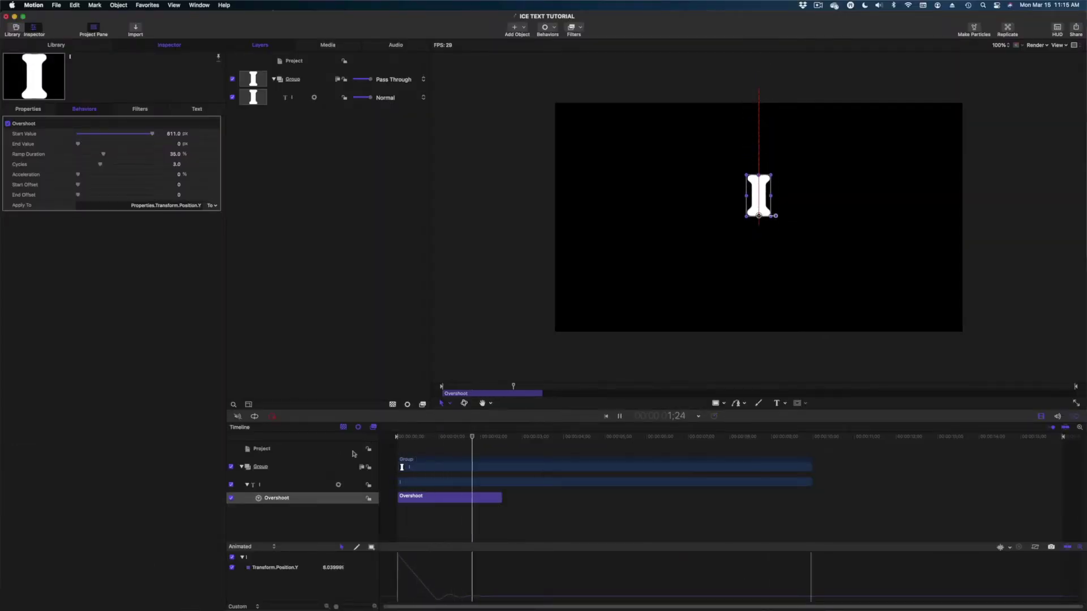
key("space")
left_click_drag(501, 499, 454, 499)
left_click_drag(443, 435, 362, 440)
key("space")
key("space")
left_click_drag(455, 500, 485, 508)
left_click_drag(446, 434, 333, 435)
key("space")
key("space")
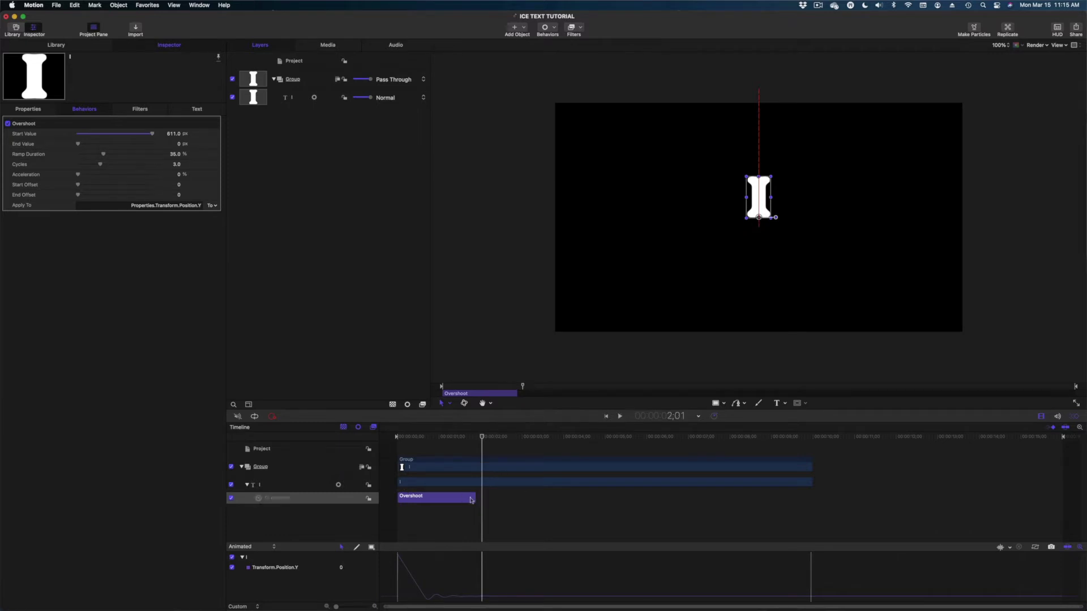
left_click_drag(471, 441, 460, 439)
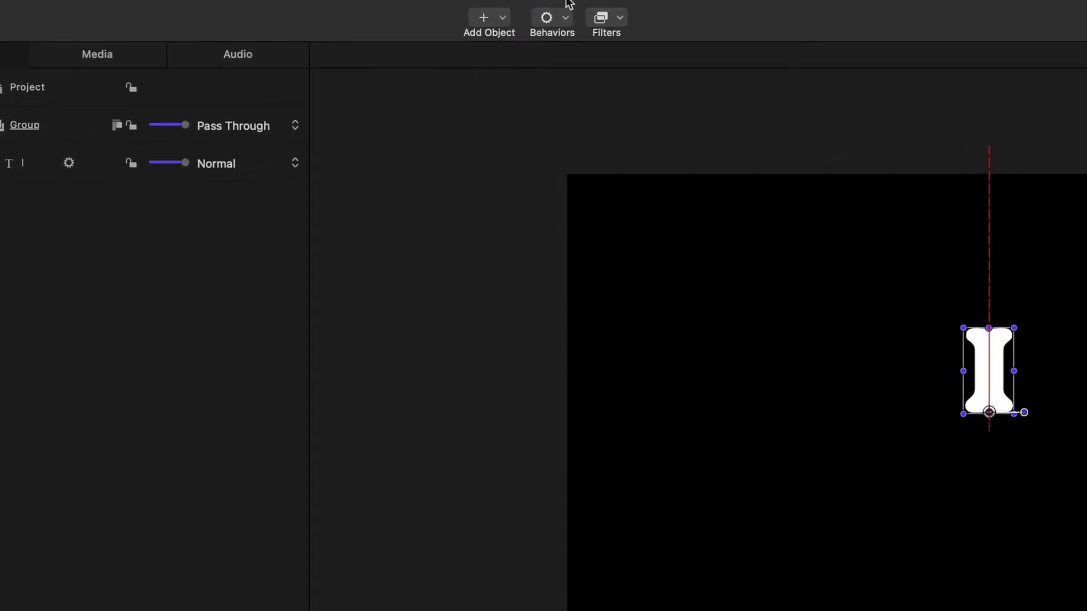
Add a second Overshoot parameter behavior to the text and apply it to Rotation X and Z.
left_click(564, 17)
mouse_move(582, 120)
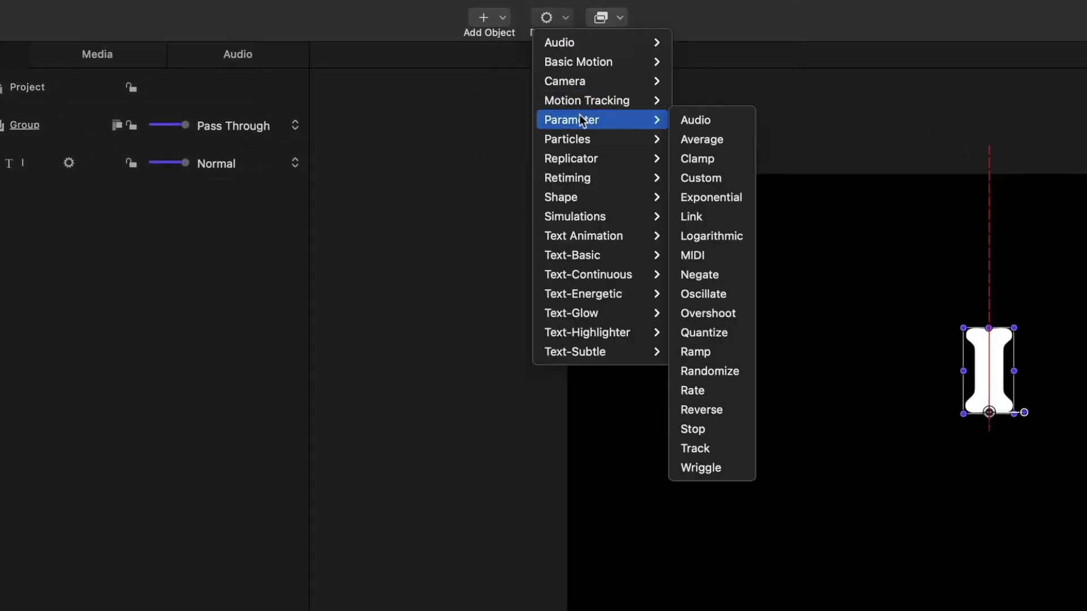
left_click(702, 314)
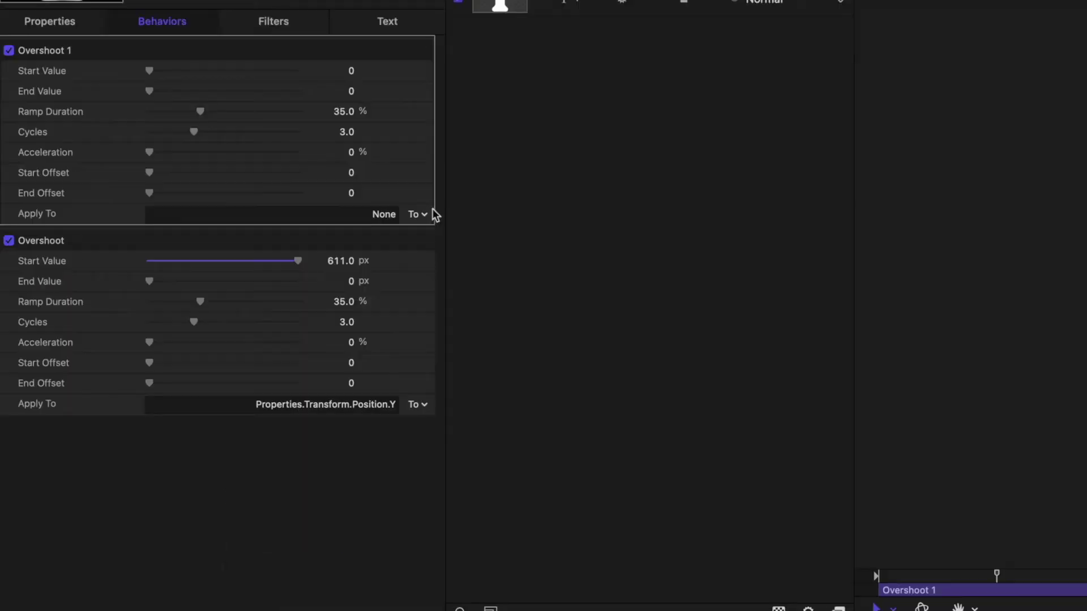
left_click(217, 205)
mouse_move(226, 216)
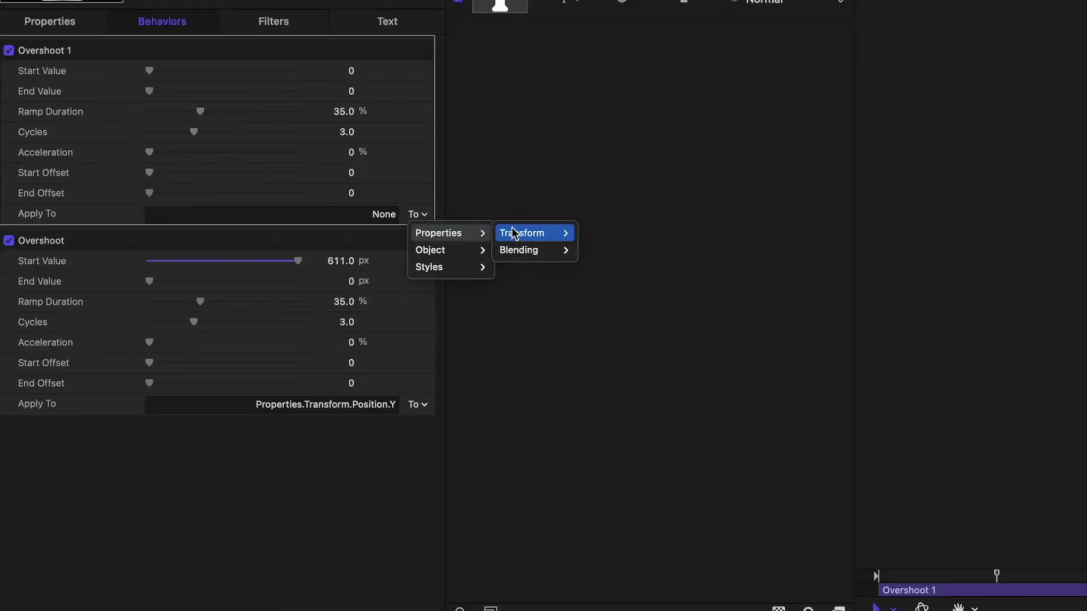
mouse_move(518, 234)
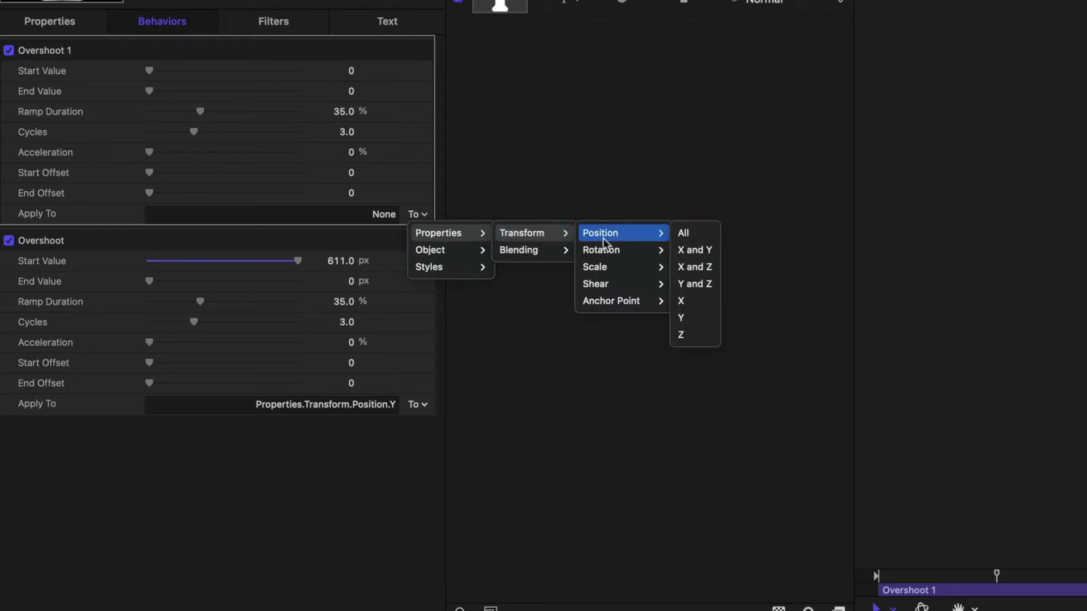
mouse_move(614, 255)
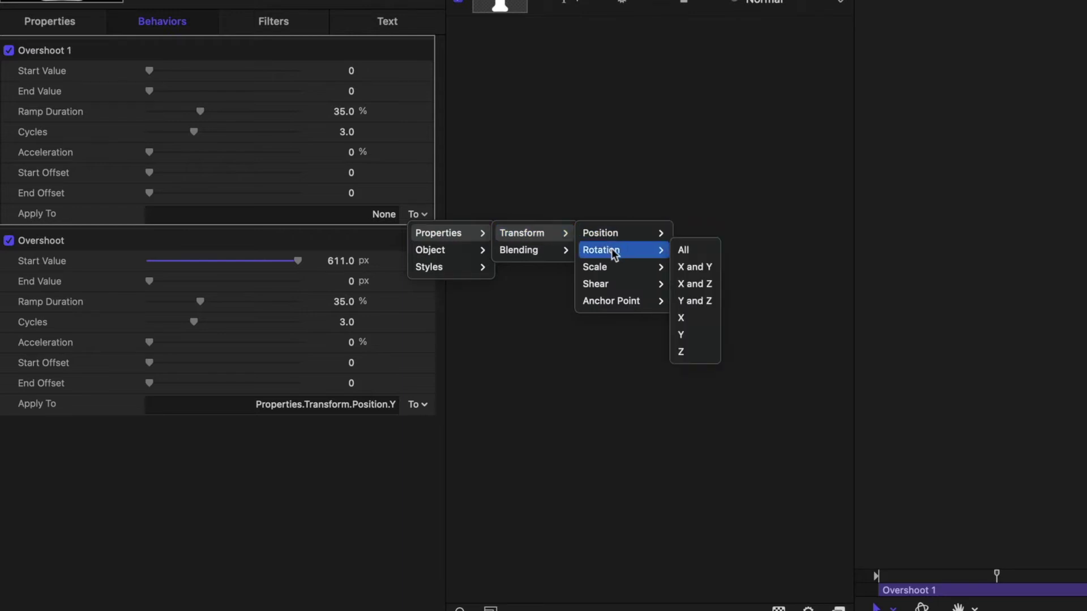
left_click(690, 287)
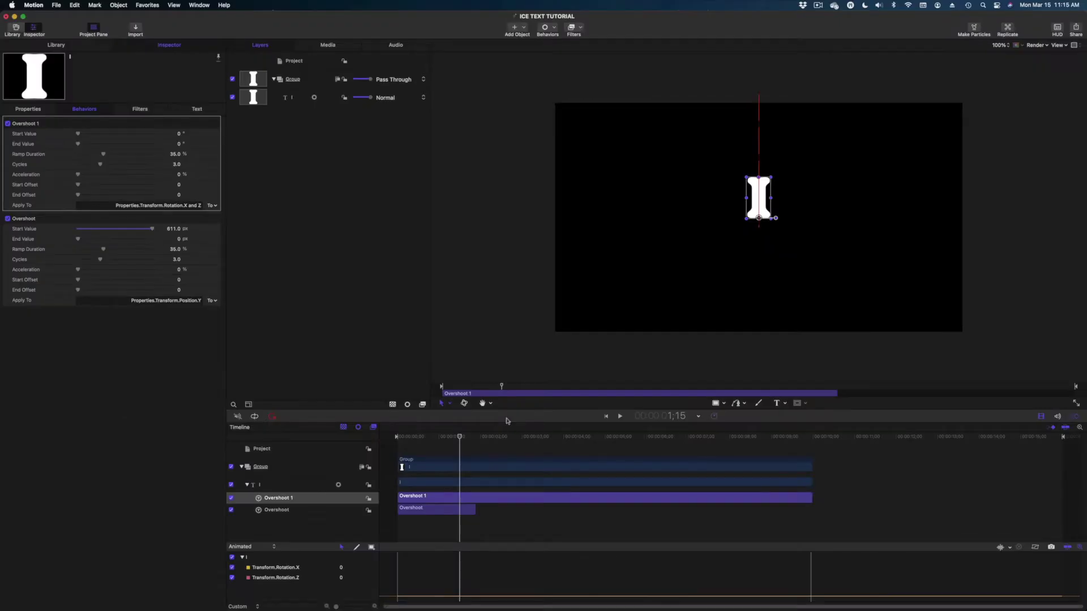
Set the rotation Overshoot's start value to 57.37°, ramp duration to 30.01% and acceleration to 23.15%.
key("space")
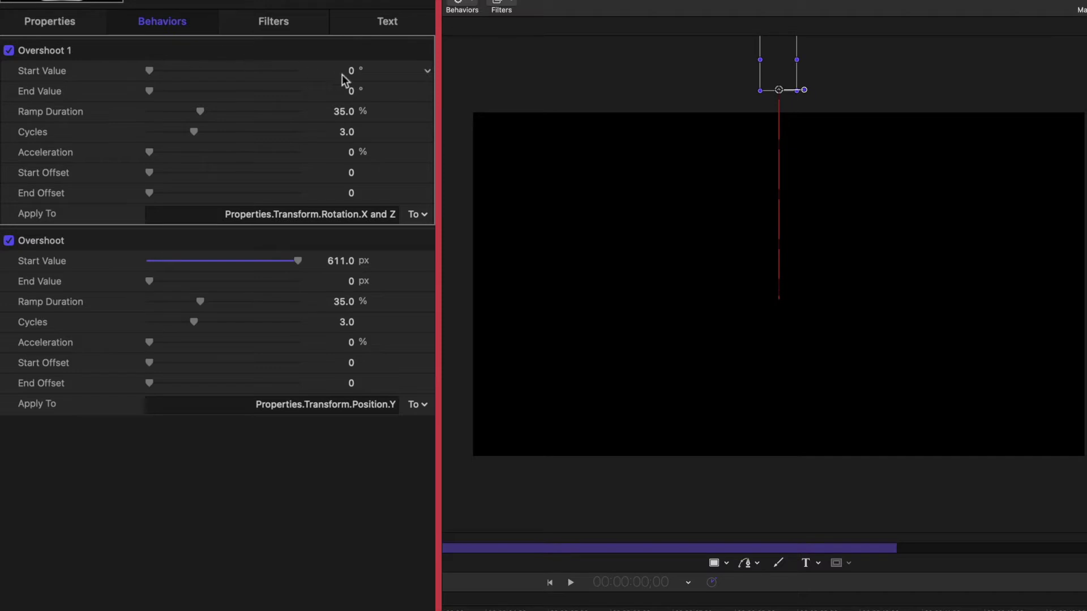
left_click_drag(149, 70, 172, 73)
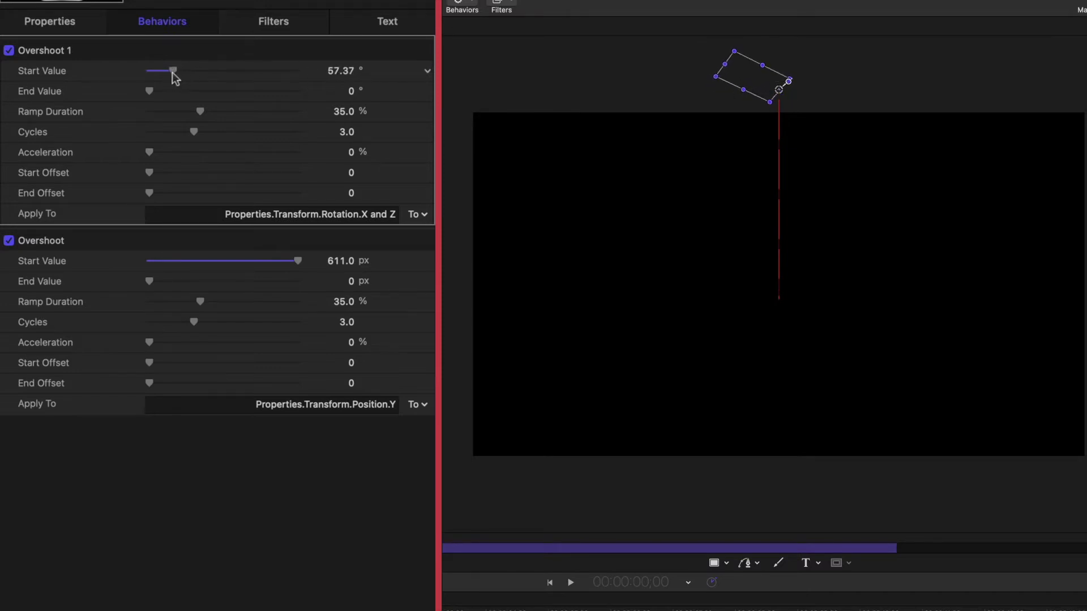
mouse_move(195, 107)
left_mouse_down()
mouse_move(184, 114)
mouse_move(195, 112)
left_mouse_up()
left_click_drag(218, 161, 184, 165)
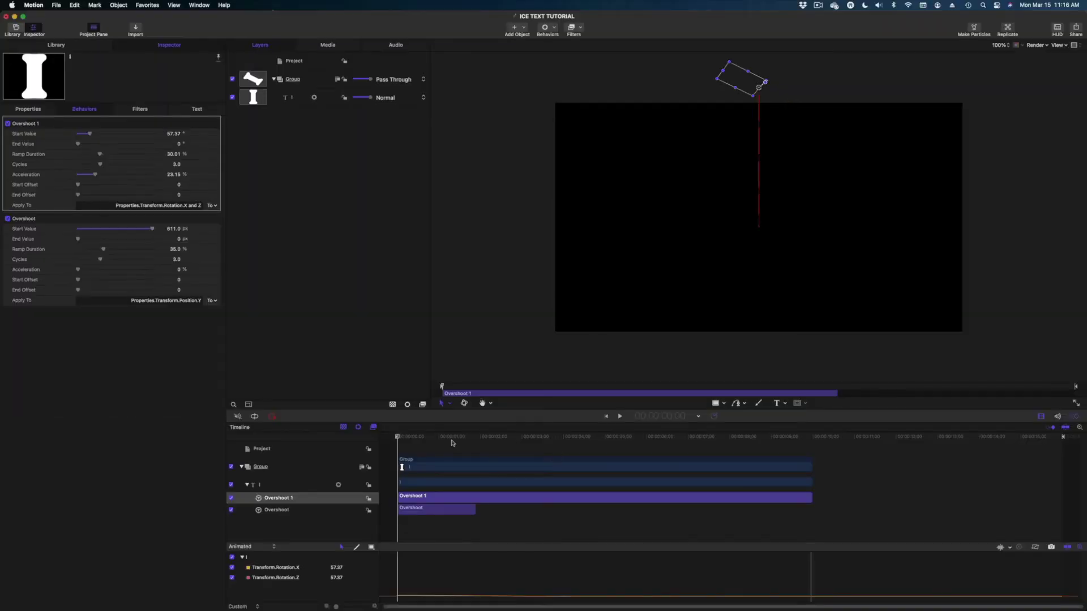
Shorten the rotation Overshoot in the timeline to just over 2 seconds, slightly longer than the position Overshoot, and preview the combined motion.
key("space")
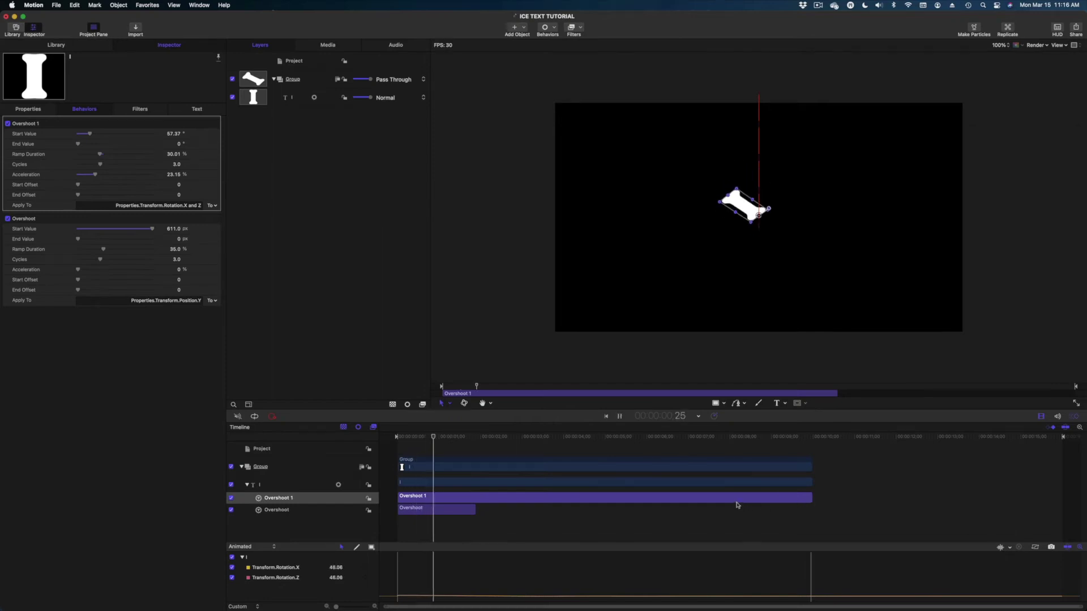
key("space")
left_click_drag(811, 497, 487, 479)
key("Home")
key("space")
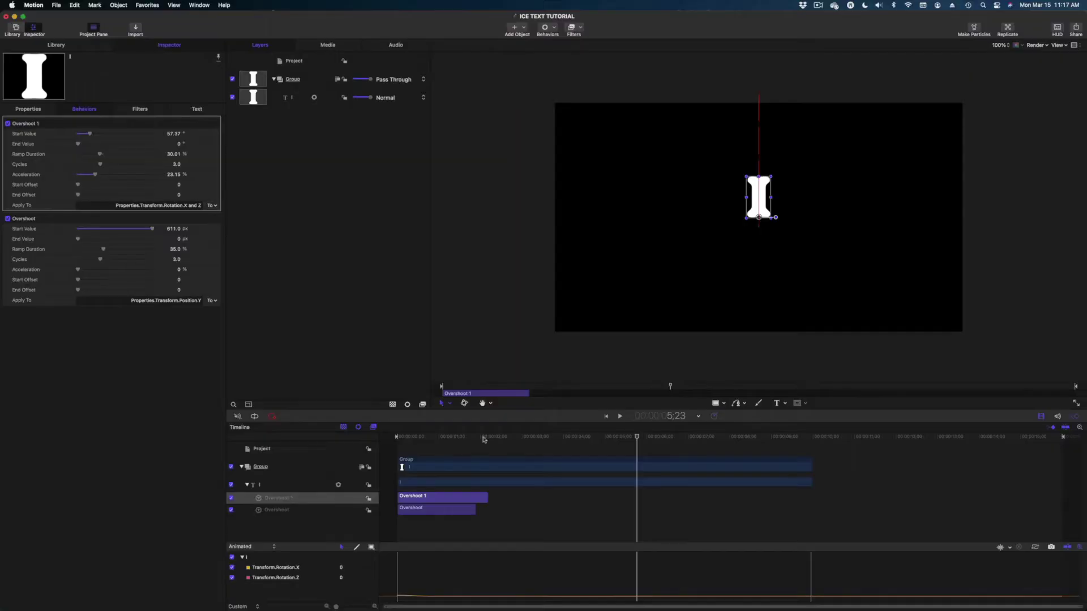
left_click_drag(479, 436, 321, 454)
key("space")
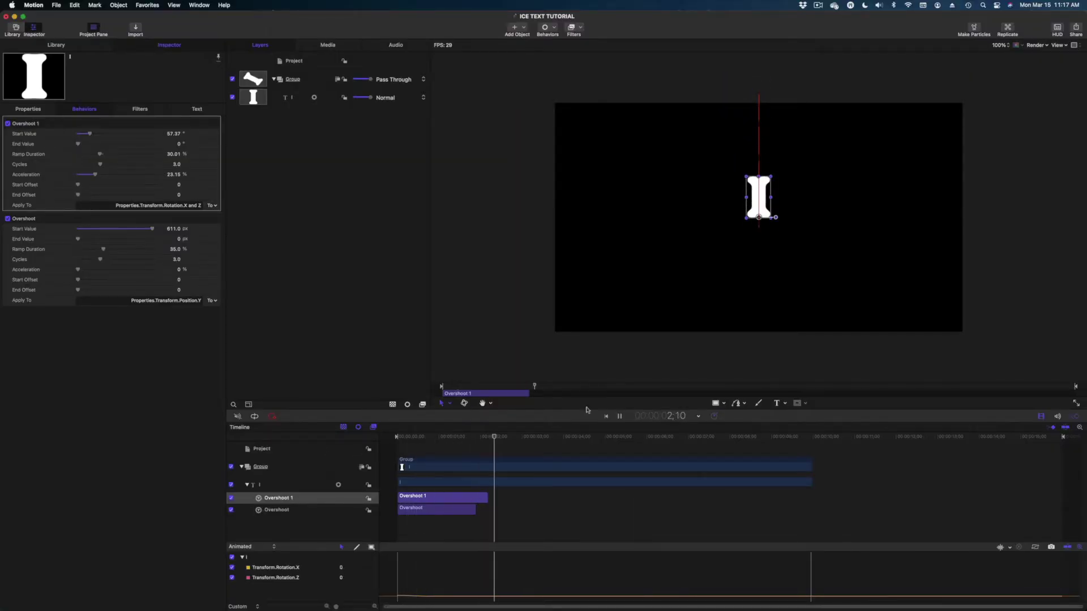
left_click_drag(533, 436, 441, 487)
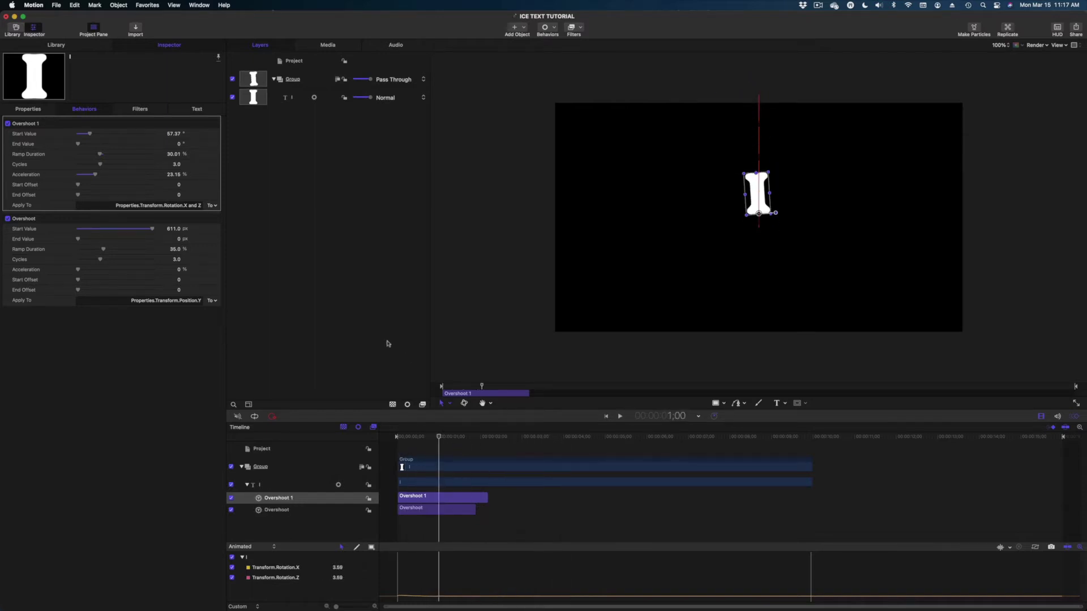
Turn on 3D text for the letter I and set its depth to 180.
left_click(287, 100)
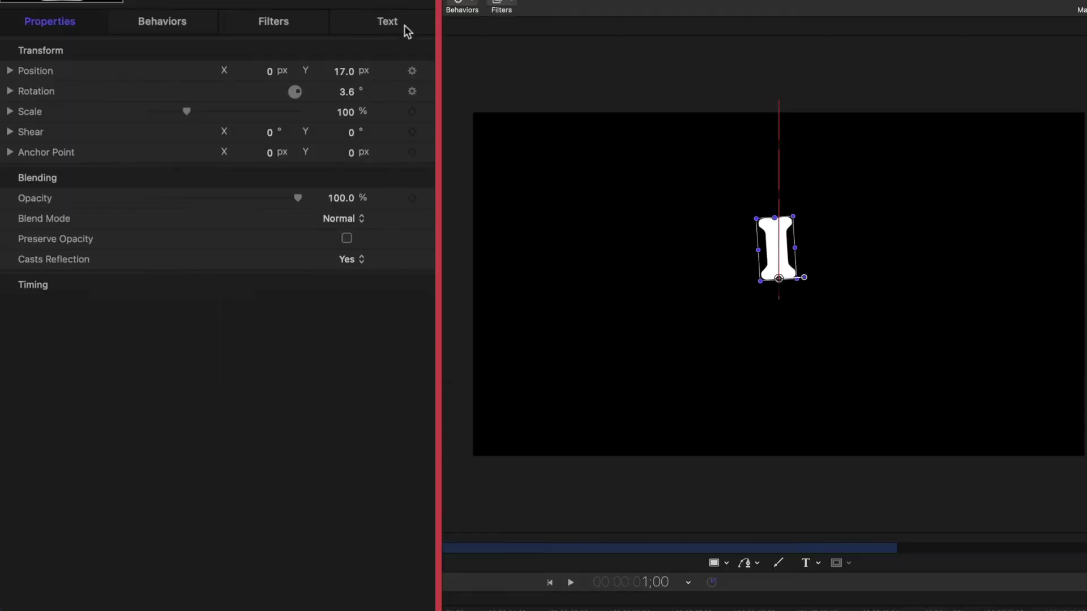
left_click(203, 109)
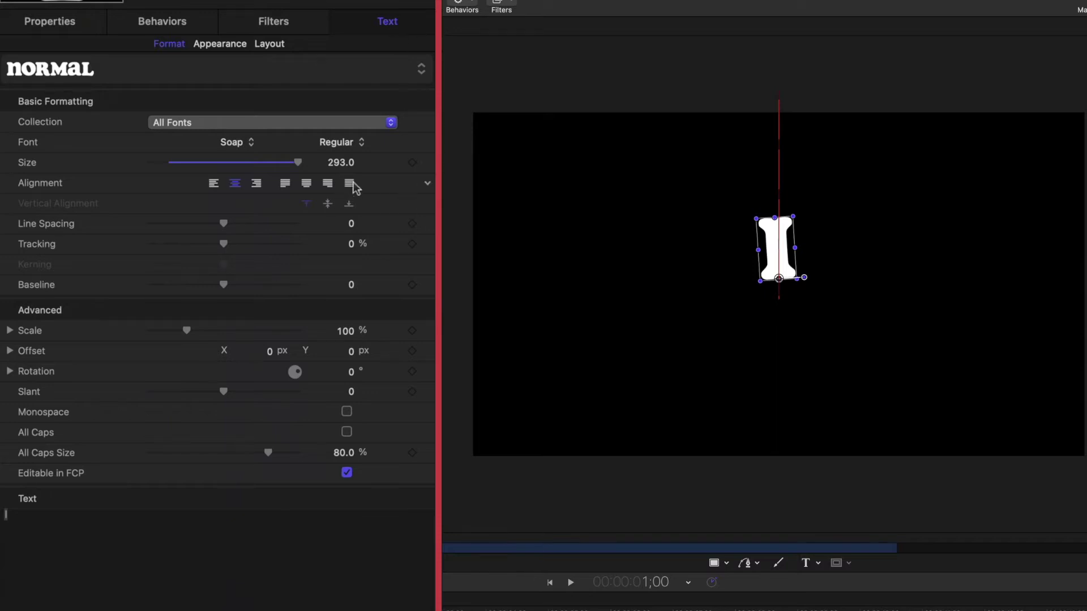
left_click(219, 45)
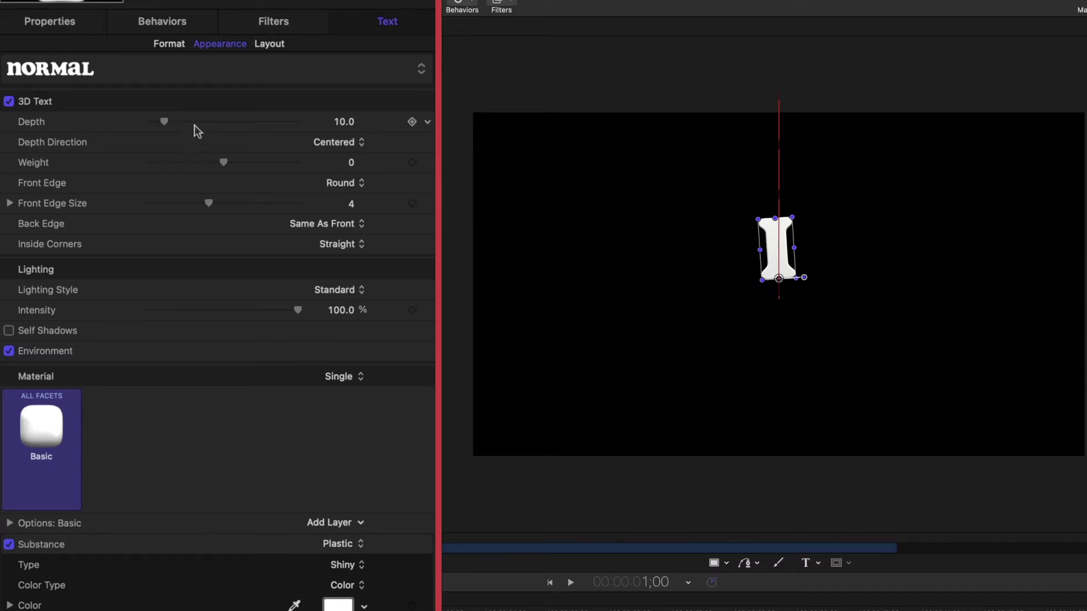
left_click_drag(192, 122, 342, 122)
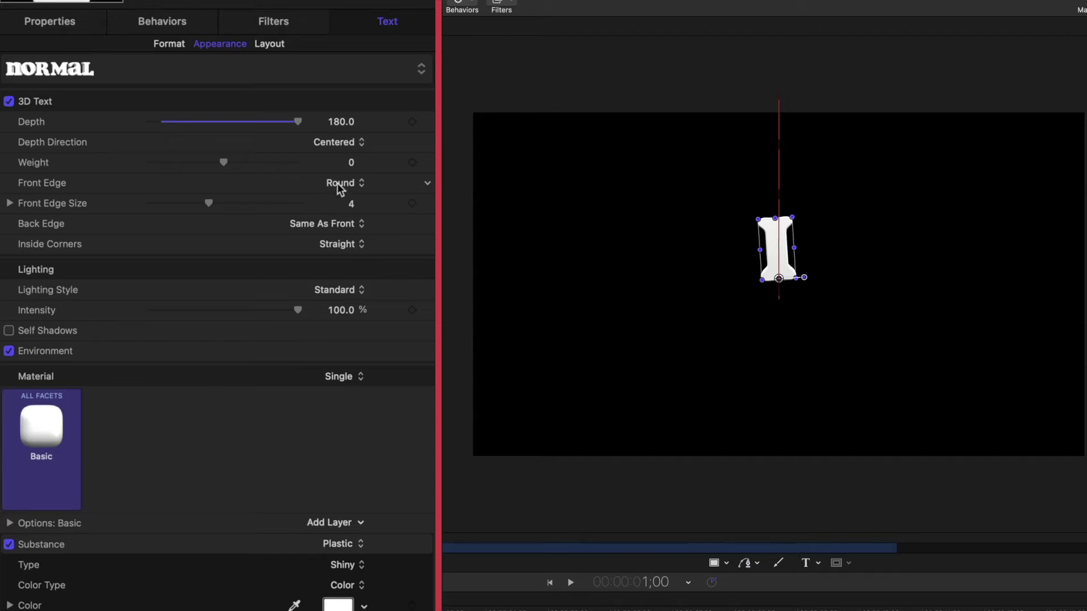
Set the 3D text's back edge to Square Ring and move the playhead to frame 14.
left_click(340, 225)
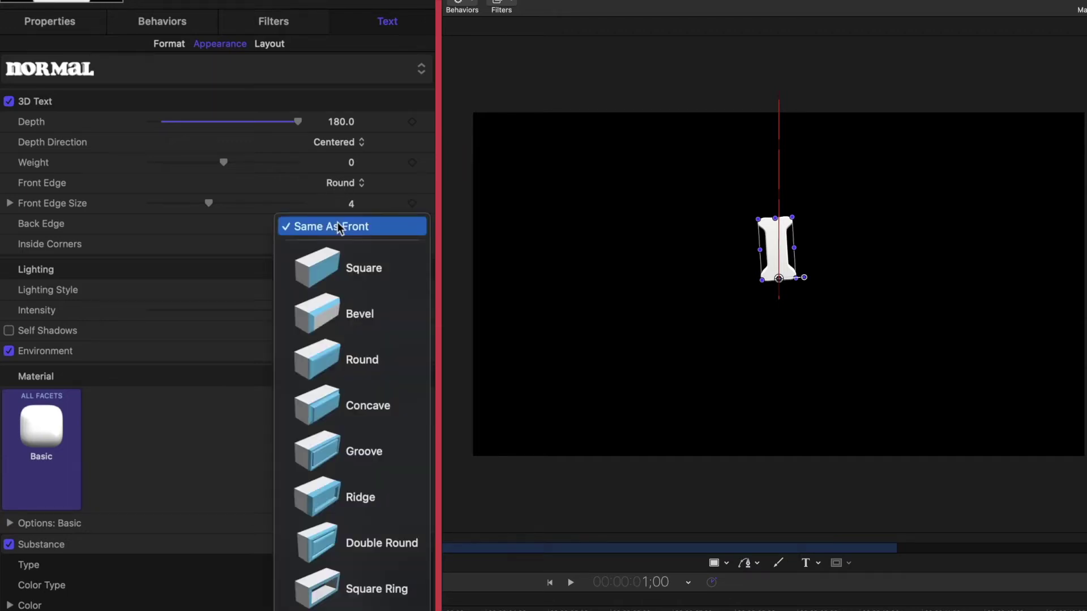
left_click(352, 583)
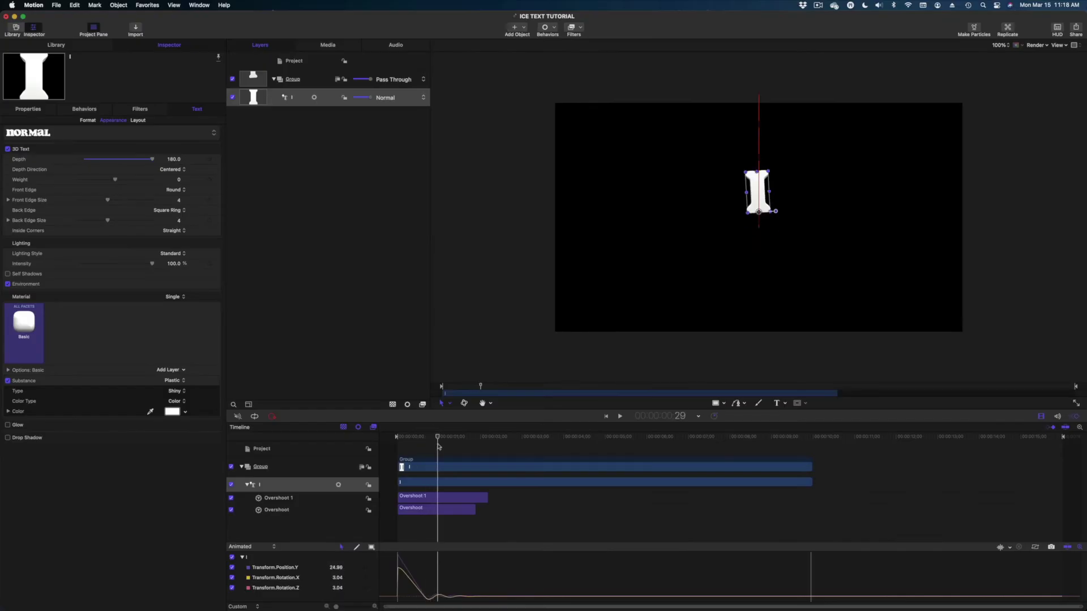
left_click_drag(450, 447, 416, 452)
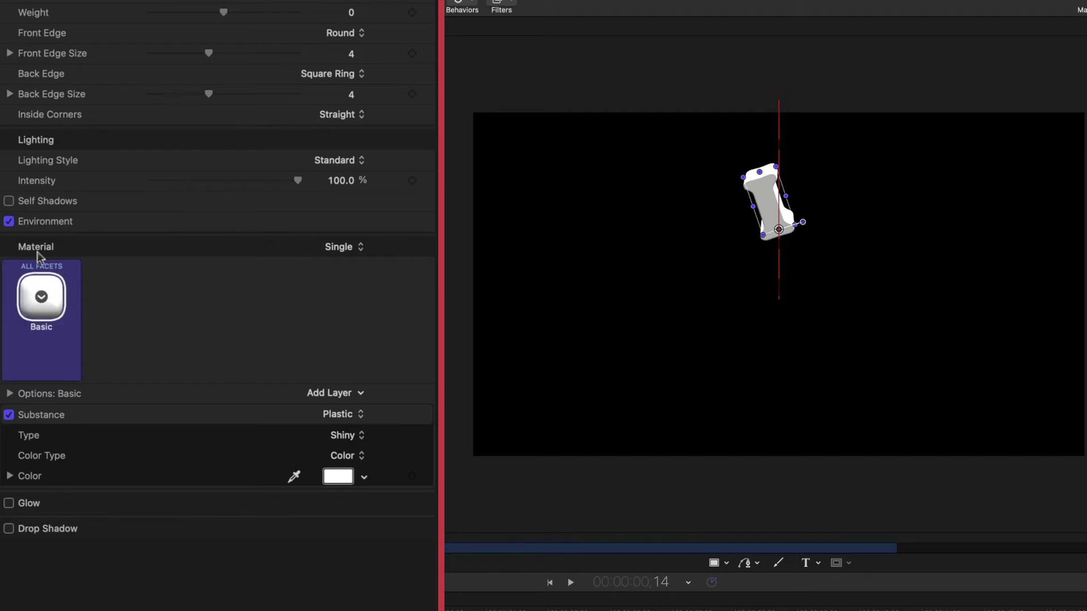
Apply the Aluminum Foil metal material to all facets of the text and change its substance to Generic.
left_click(41, 297)
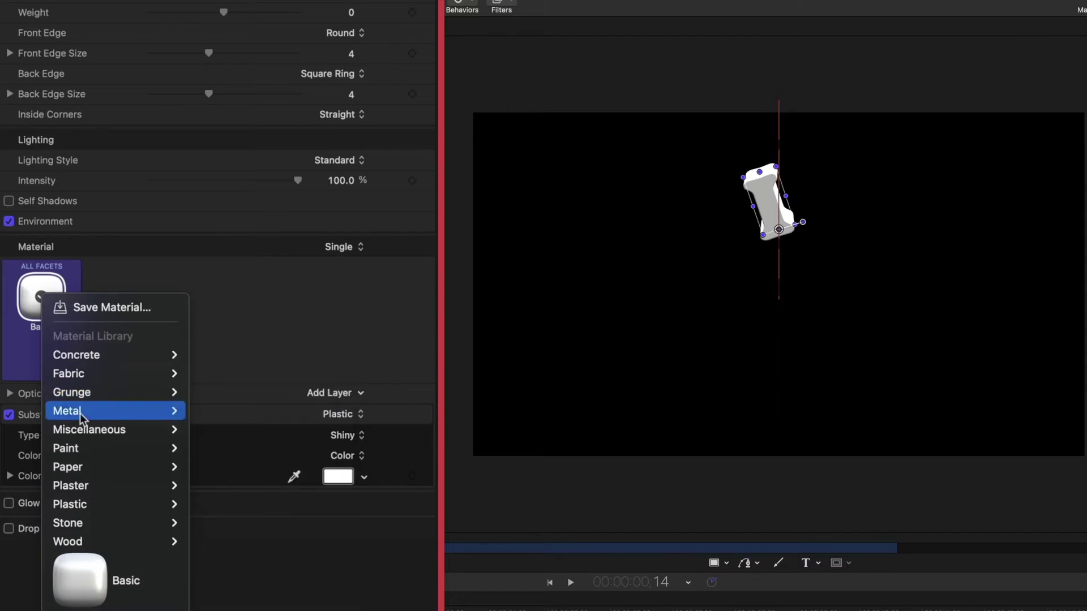
mouse_move(80, 413)
left_click(233, 189)
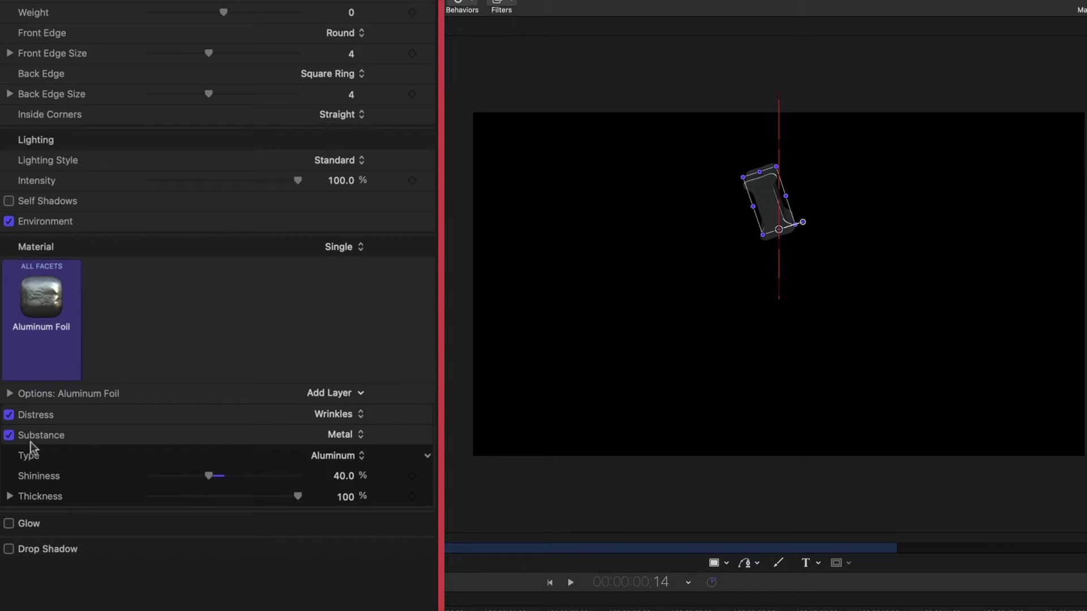
left_click(339, 436)
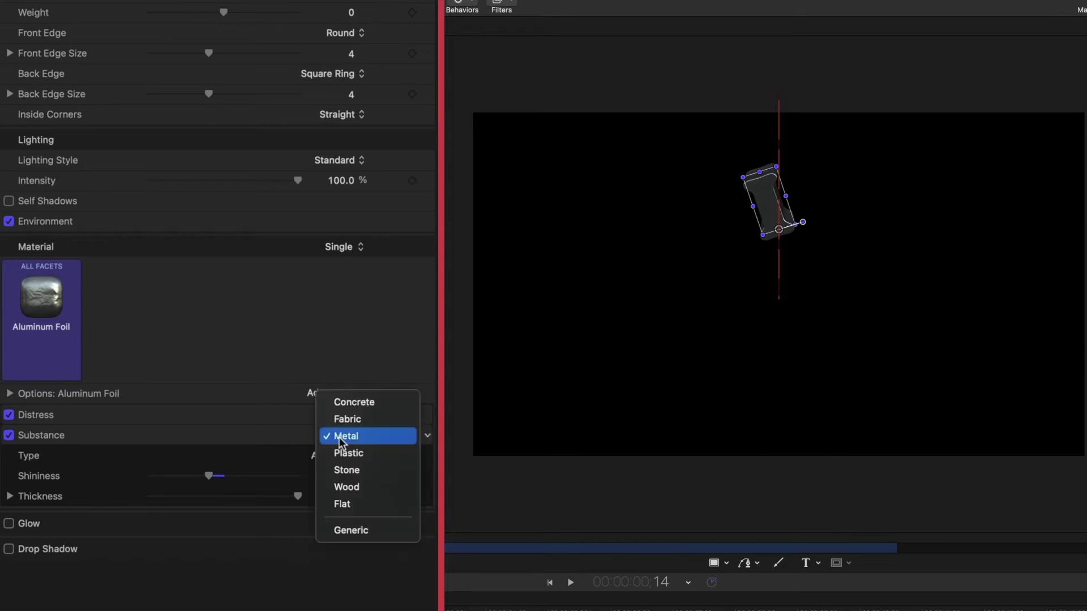
left_click(365, 531)
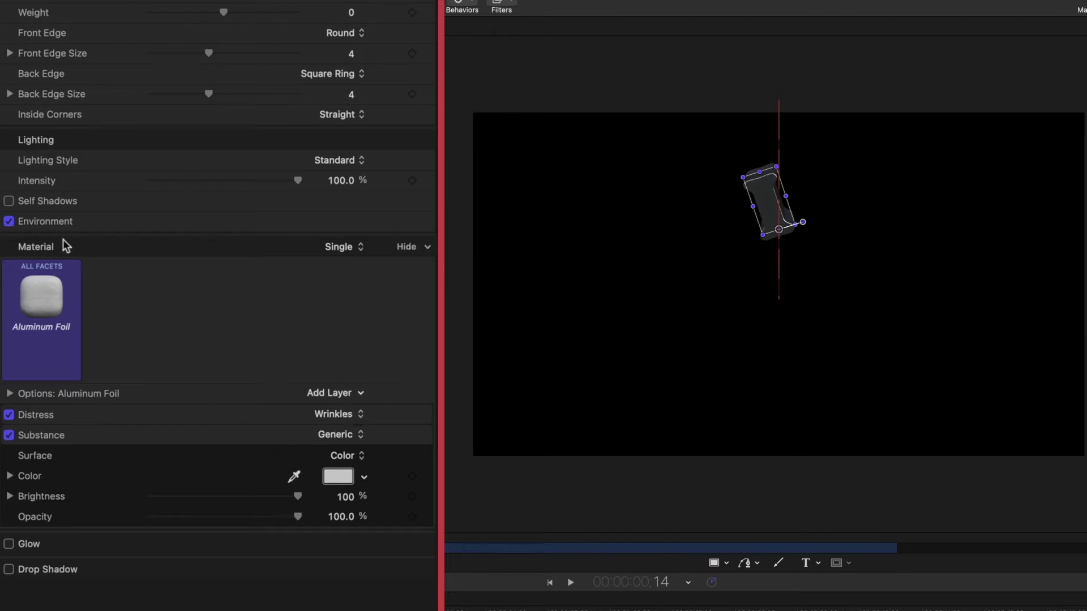
Switch the letter's material to Multiple facets and lower the front facet's opacity to about 69%.
mouse_move(34, 316)
left_click(347, 248)
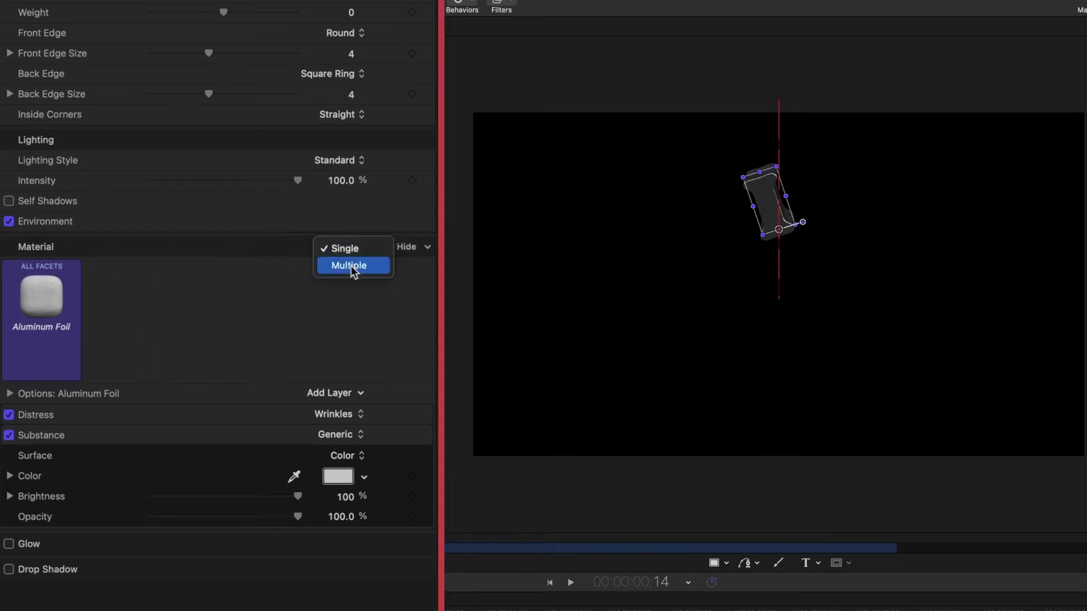
left_click(351, 266)
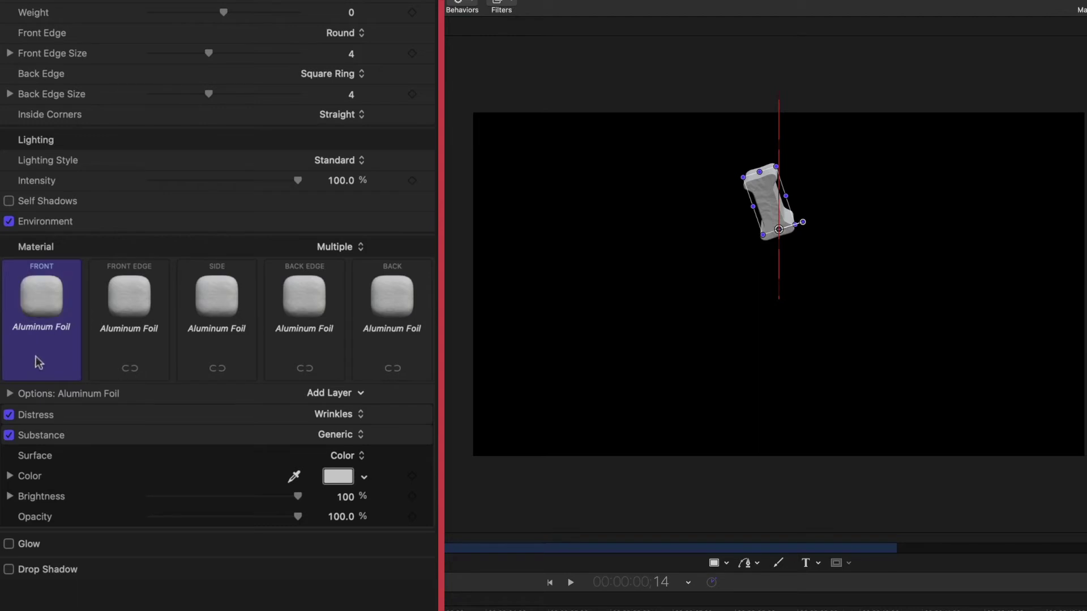
left_click_drag(294, 516, 251, 517)
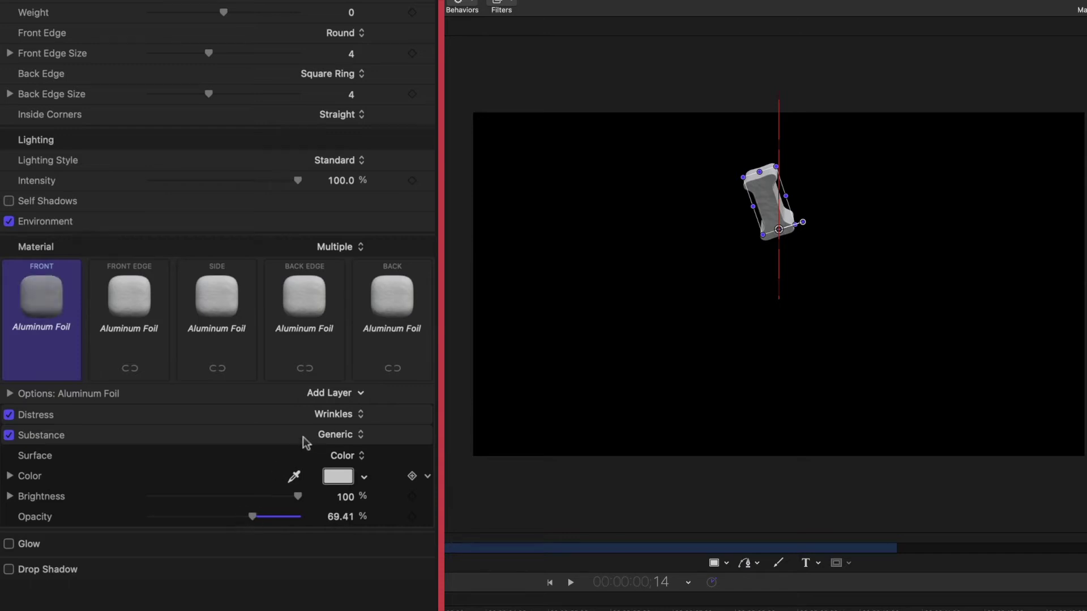
Set the front facet's distress to Wavy with a depth of about 42% and lower its opacity to about 60%.
left_click(335, 416)
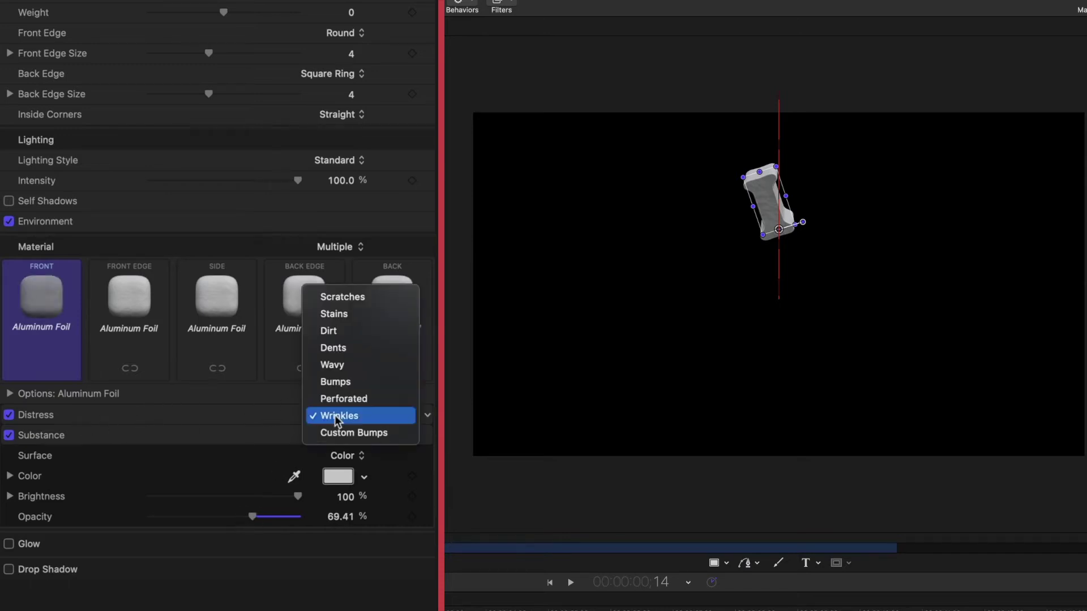
left_click(332, 367)
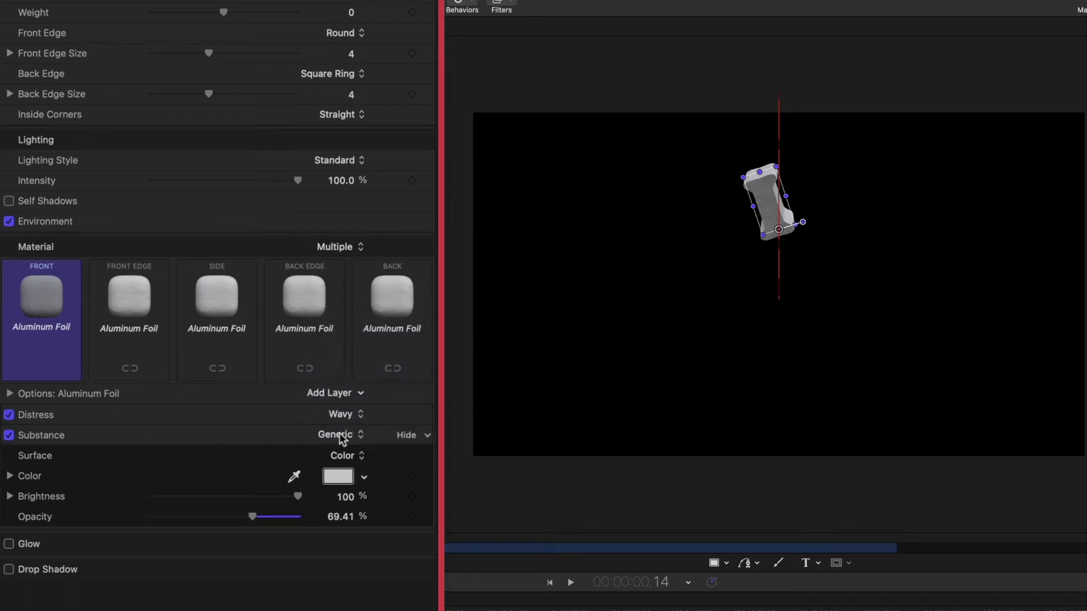
left_click(405, 415)
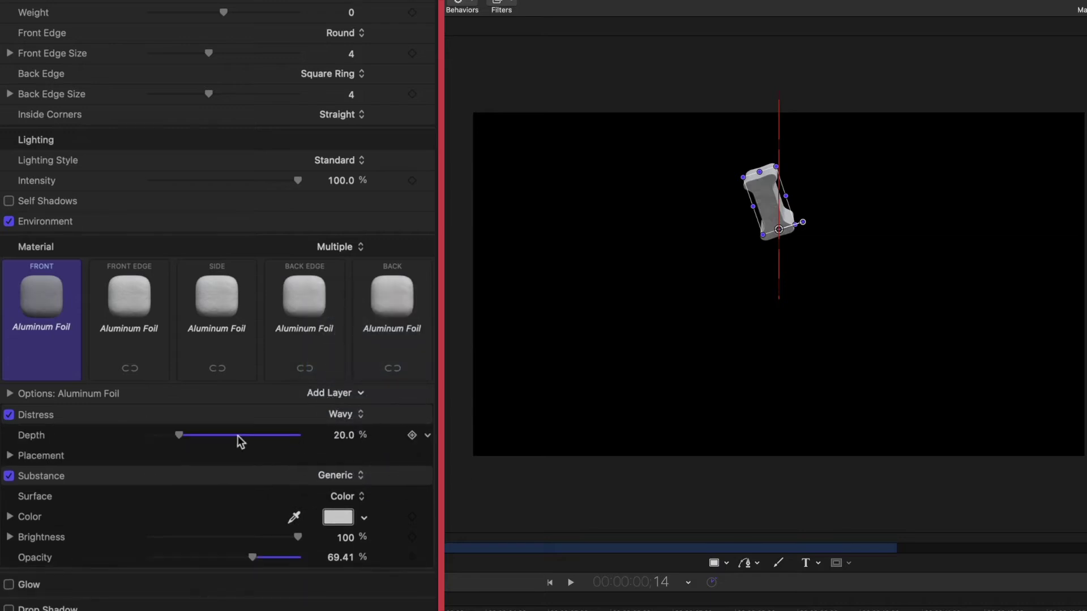
mouse_move(197, 439)
left_mouse_down()
mouse_move(235, 442)
mouse_move(212, 439)
left_mouse_up()
left_click_drag(247, 559, 233, 560)
Lower the front edge's opacity to about 57%, and set the side's distress to Bumps with a depth of 178%.
left_click(139, 337)
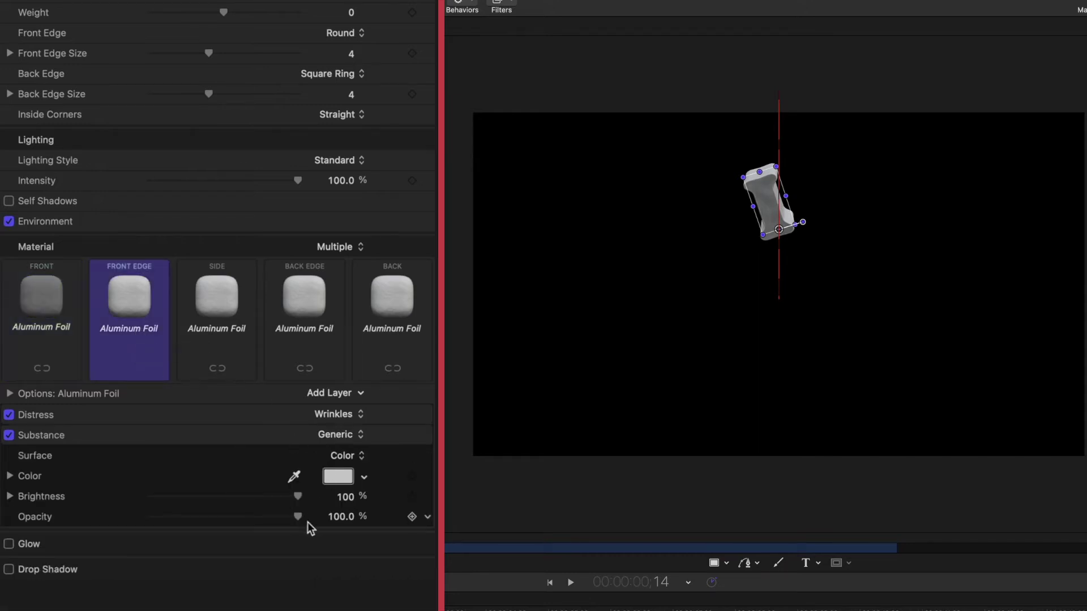
left_click_drag(297, 517, 225, 516)
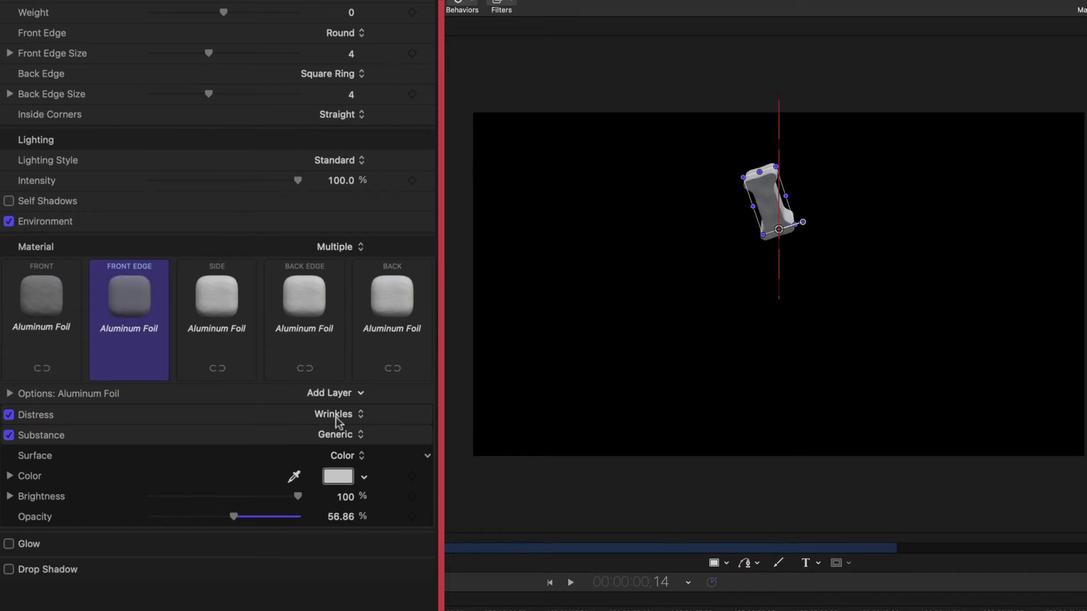
left_click(228, 334)
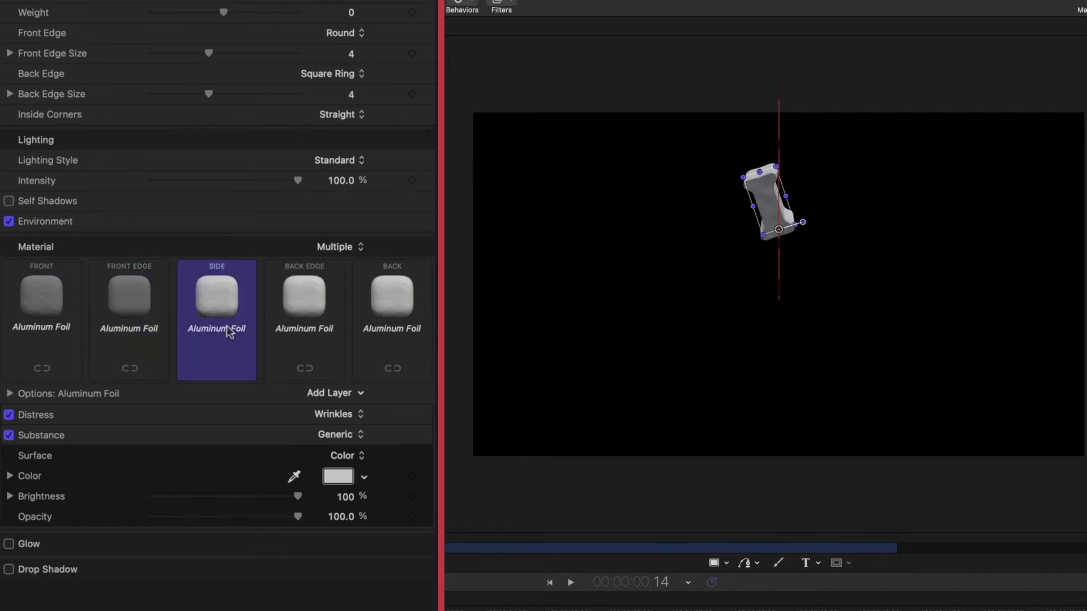
left_click(338, 416)
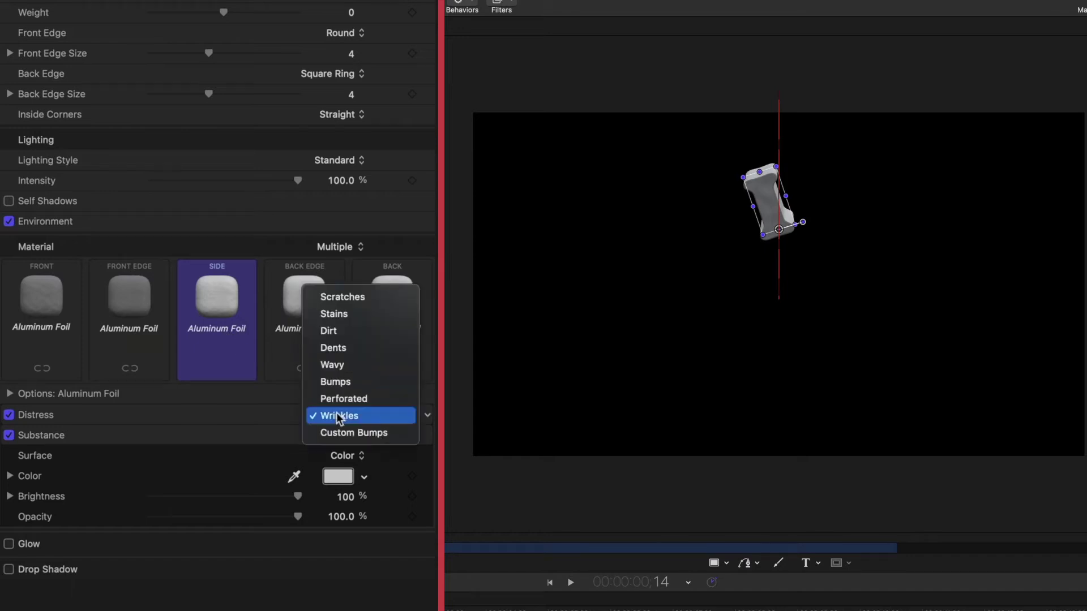
left_click(331, 381)
left_click(406, 416)
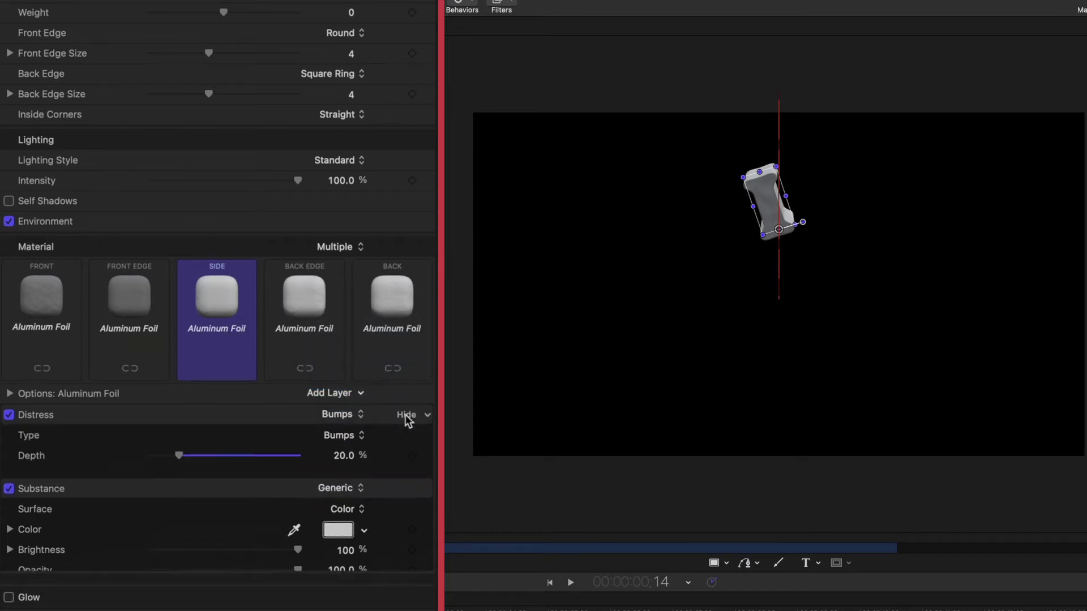
left_click_drag(193, 459, 333, 476)
Lower the back edge's opacity to about 56% and the back facet's opacity to about 59%.
left_click(300, 336)
left_click_drag(297, 517, 232, 516)
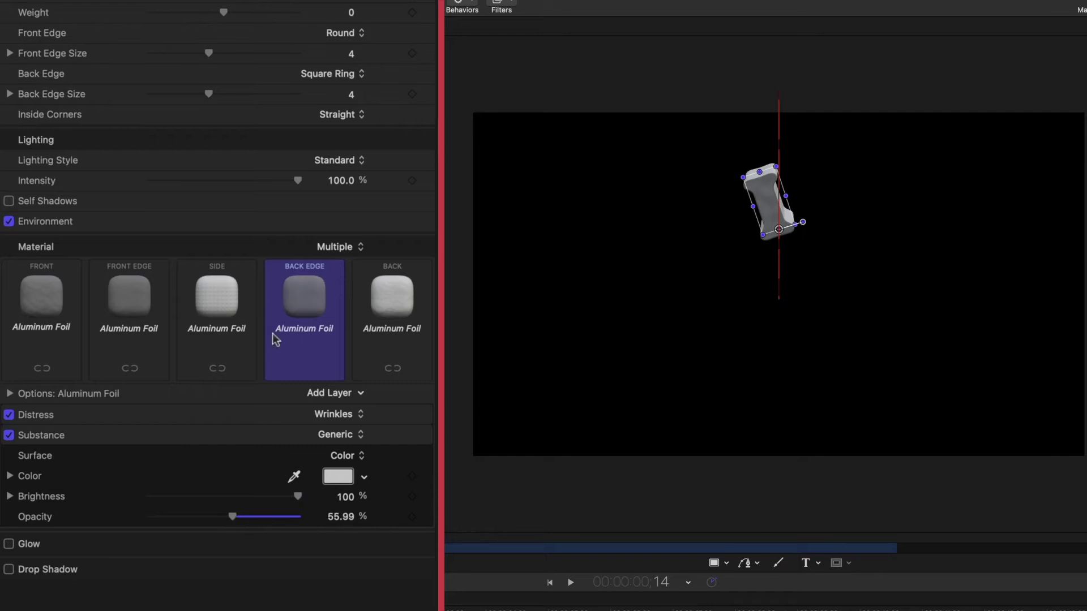
left_click(402, 341)
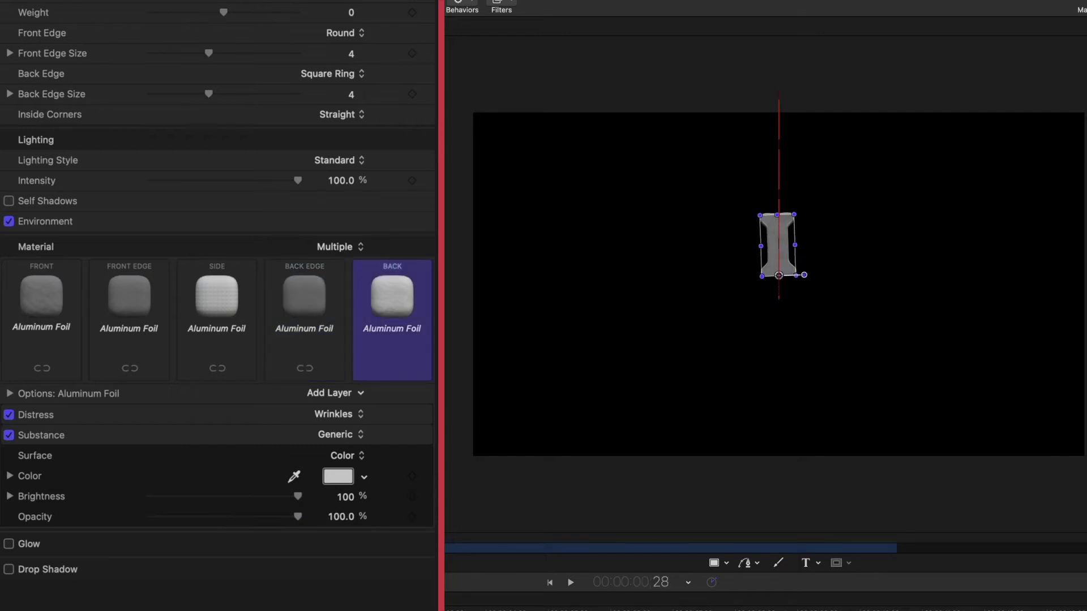
left_click_drag(298, 517, 237, 517)
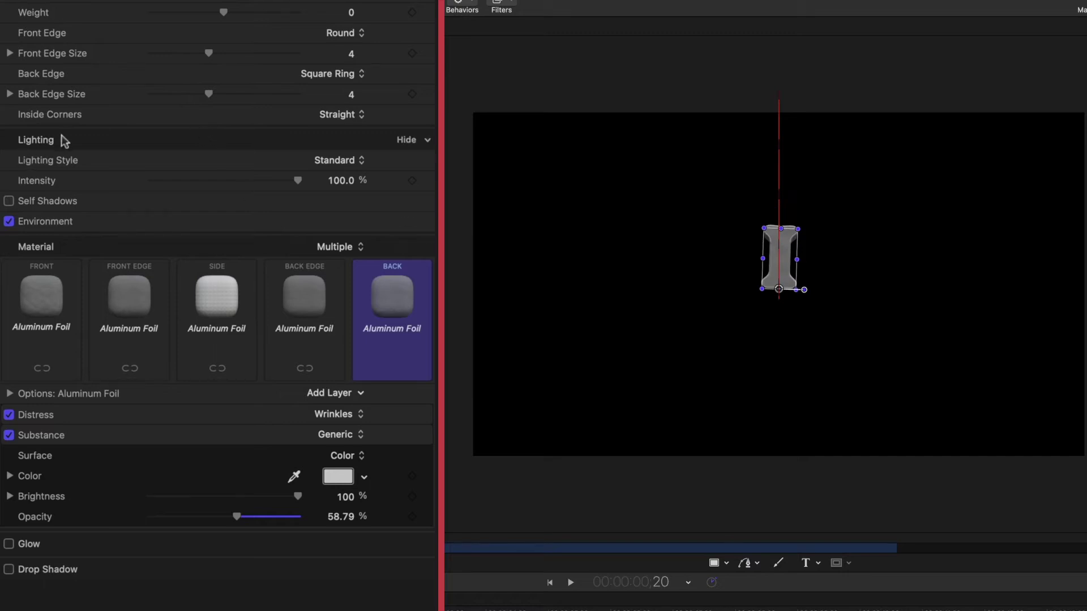
Set the text's lighting style to Diagonal Right and reduce the lighting intensity to about 52%.
left_click(349, 164)
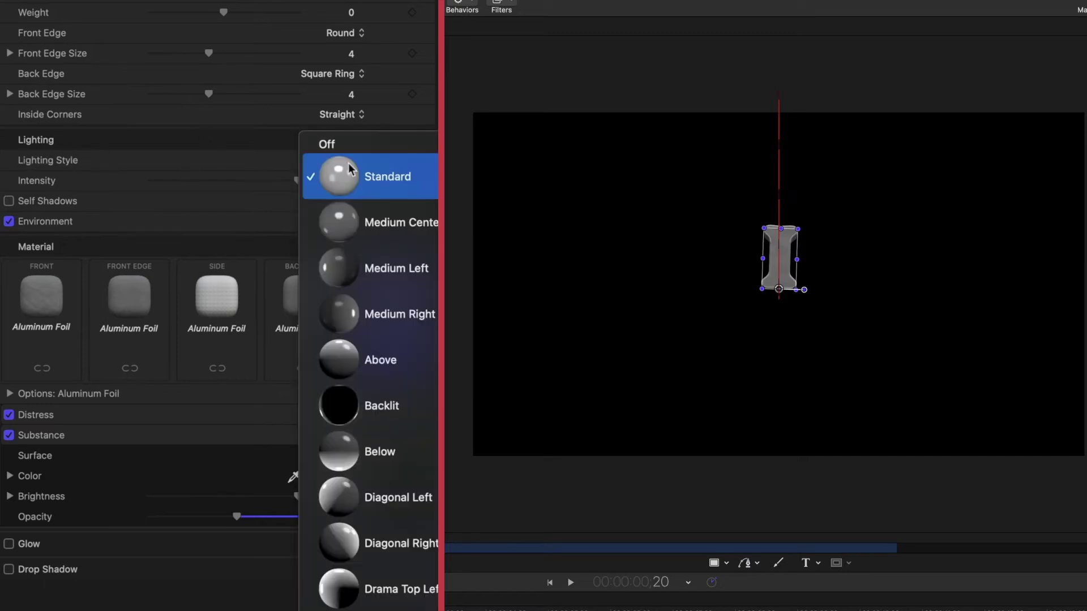
left_click(437, 536)
key("space")
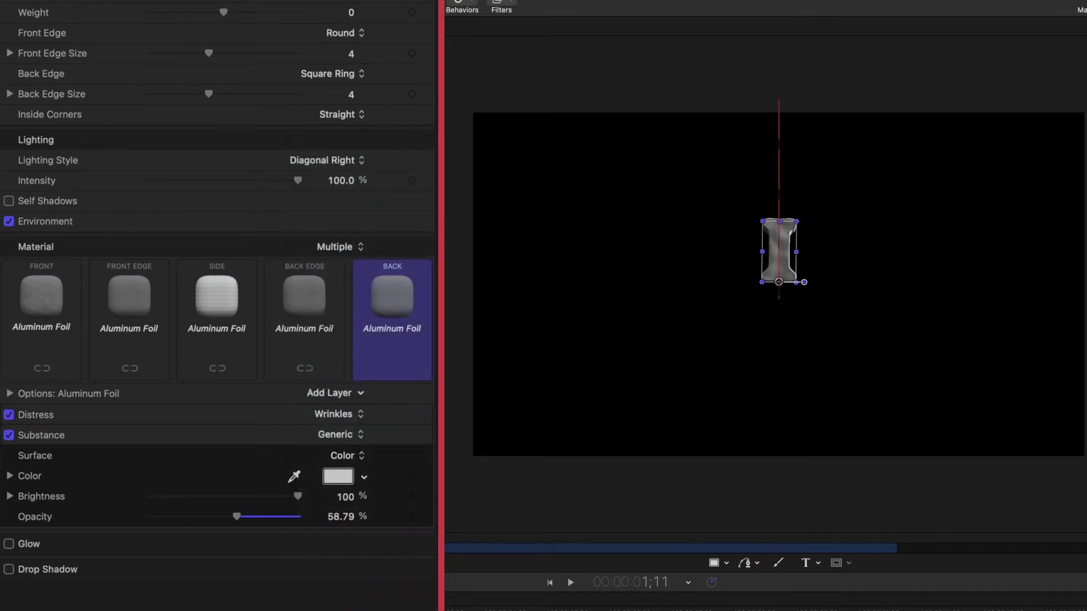
left_click_drag(297, 180, 227, 188)
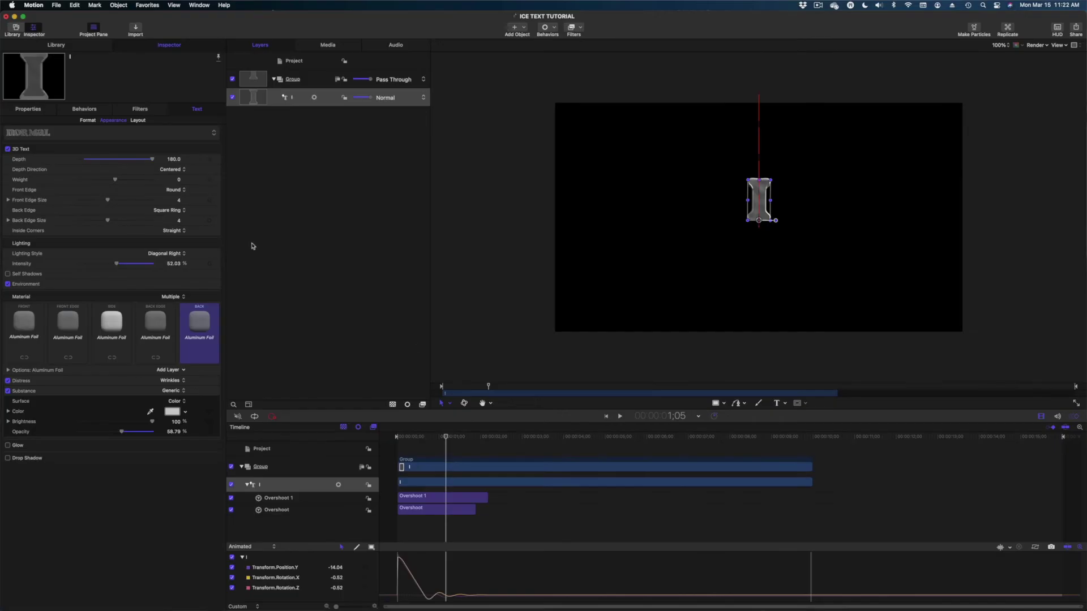
Add the Extrude stylize filter to the letter I and move the playhead to 1;29.
left_click(302, 100)
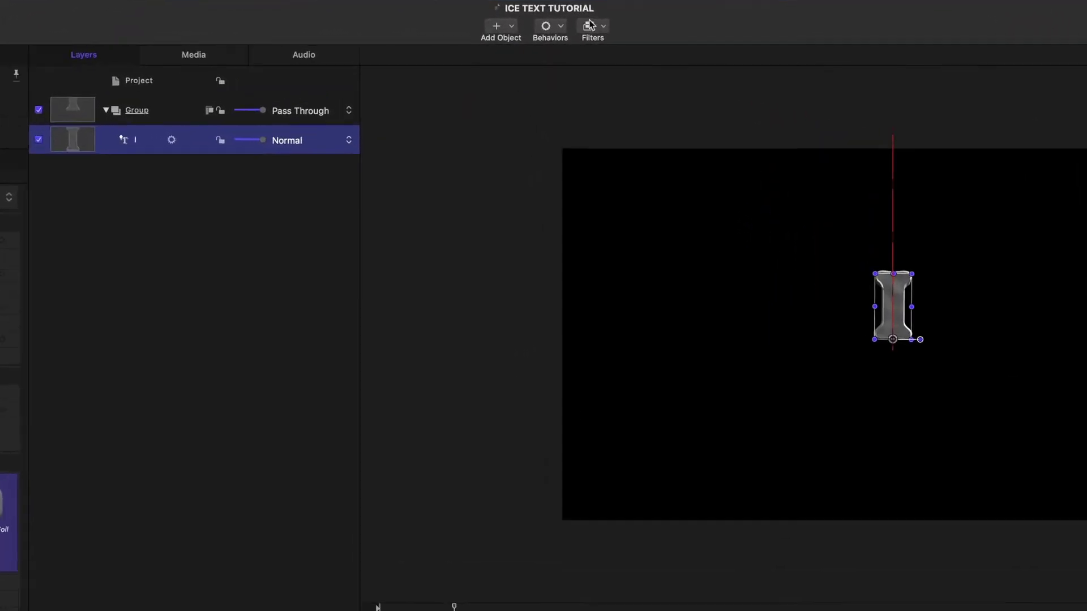
left_click(589, 25)
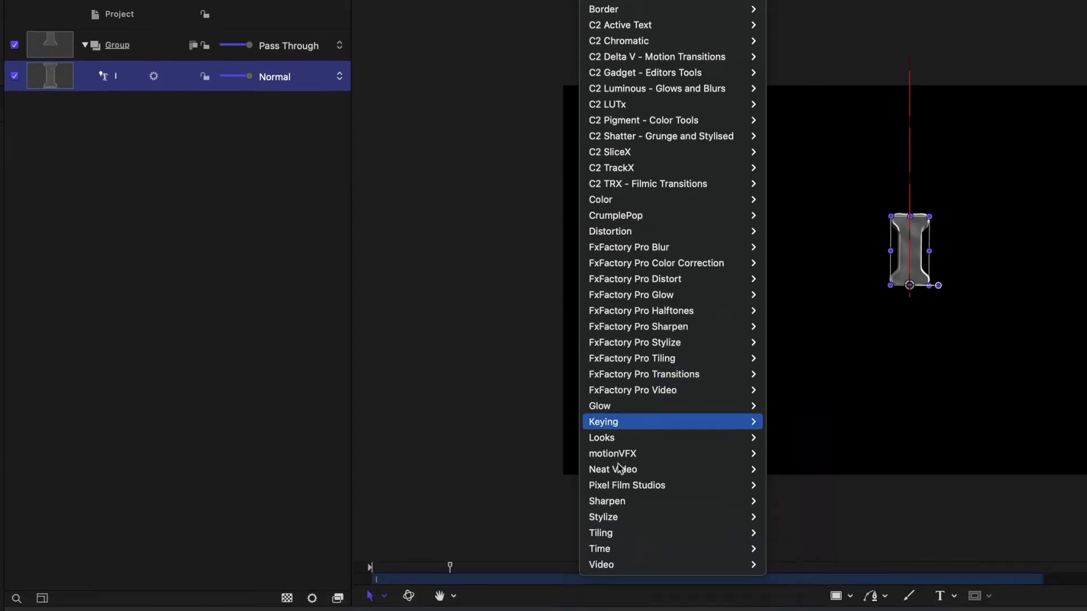
mouse_move(702, 586)
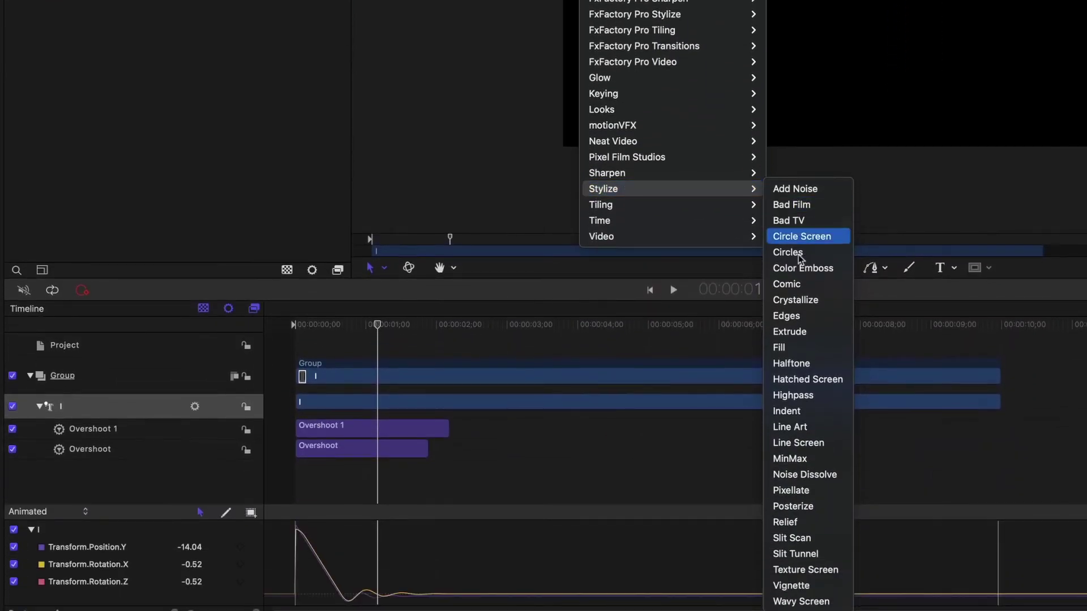
left_click(792, 332)
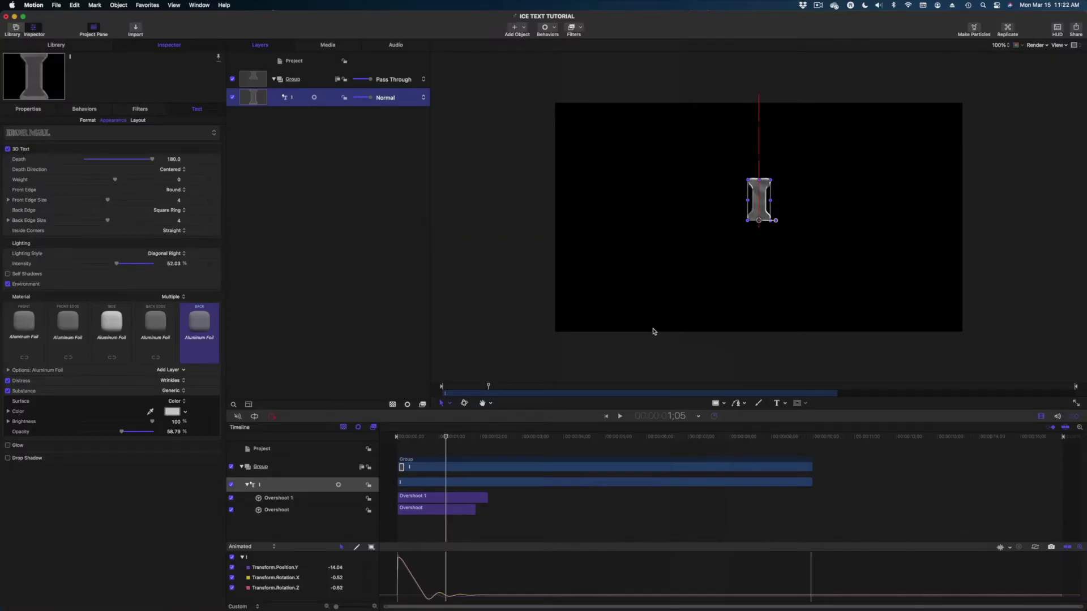
left_click_drag(450, 439, 479, 474)
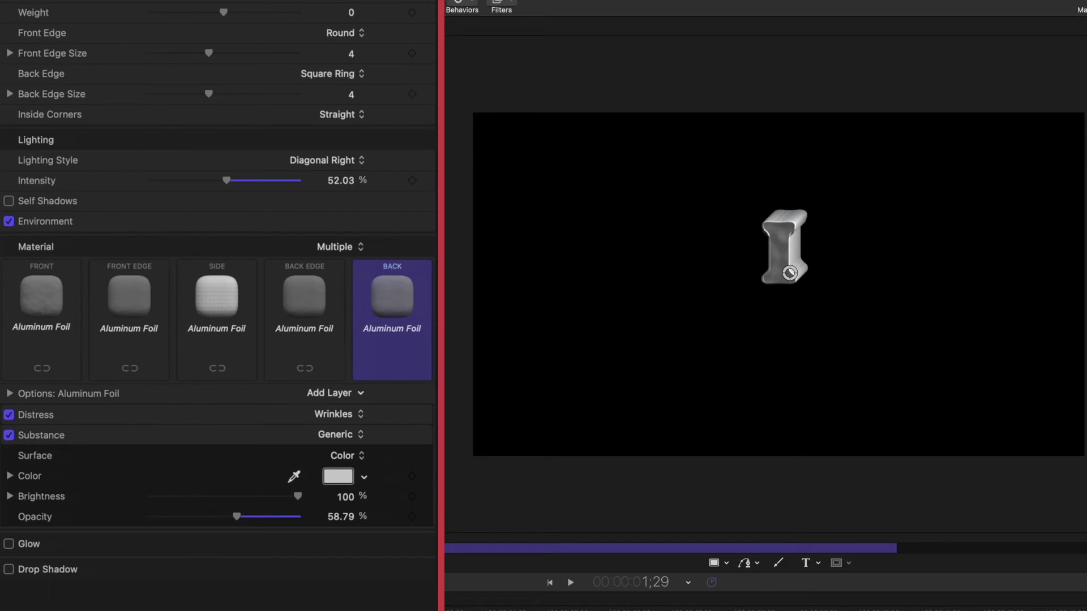
Select the letter I and lower its side facet's opacity to about 41%.
left_click(789, 273)
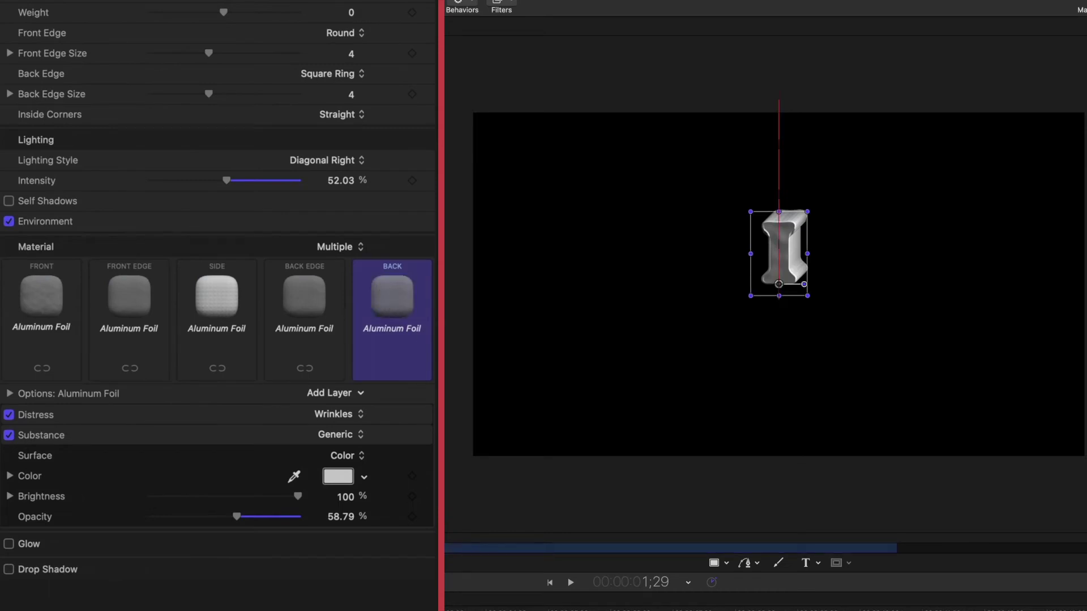
left_click(204, 342)
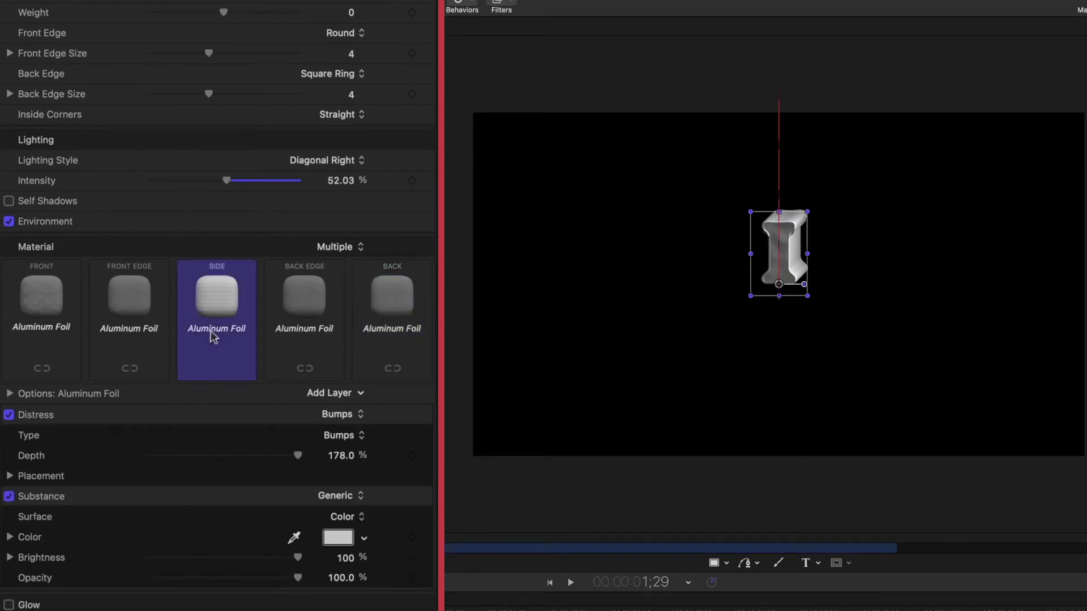
left_click_drag(266, 583, 210, 586)
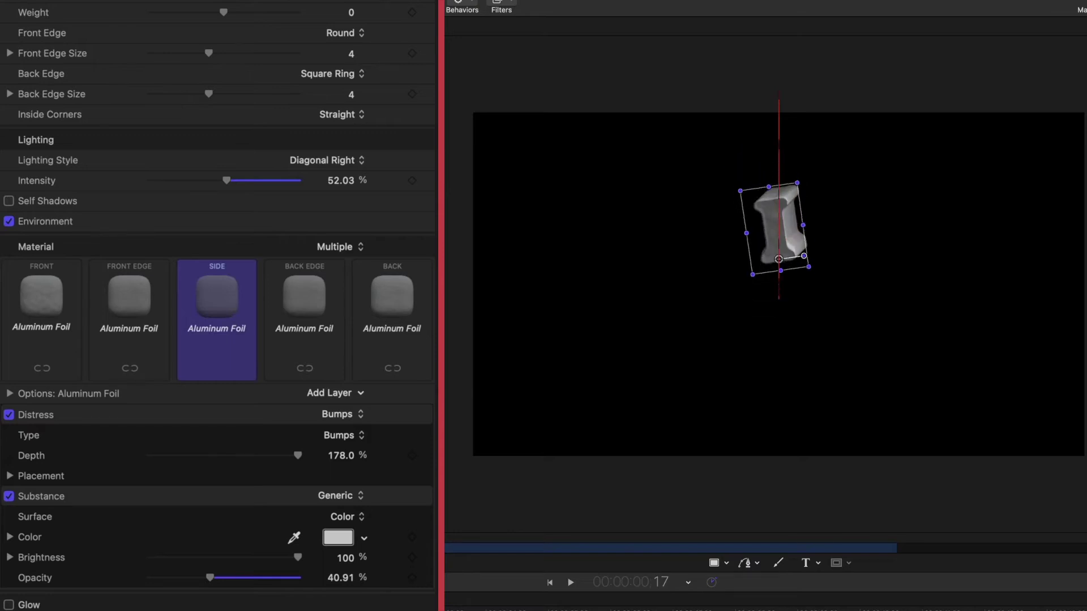
Increase the Extrude filter's distance to 64.
scroll(232, 146, "up", 10)
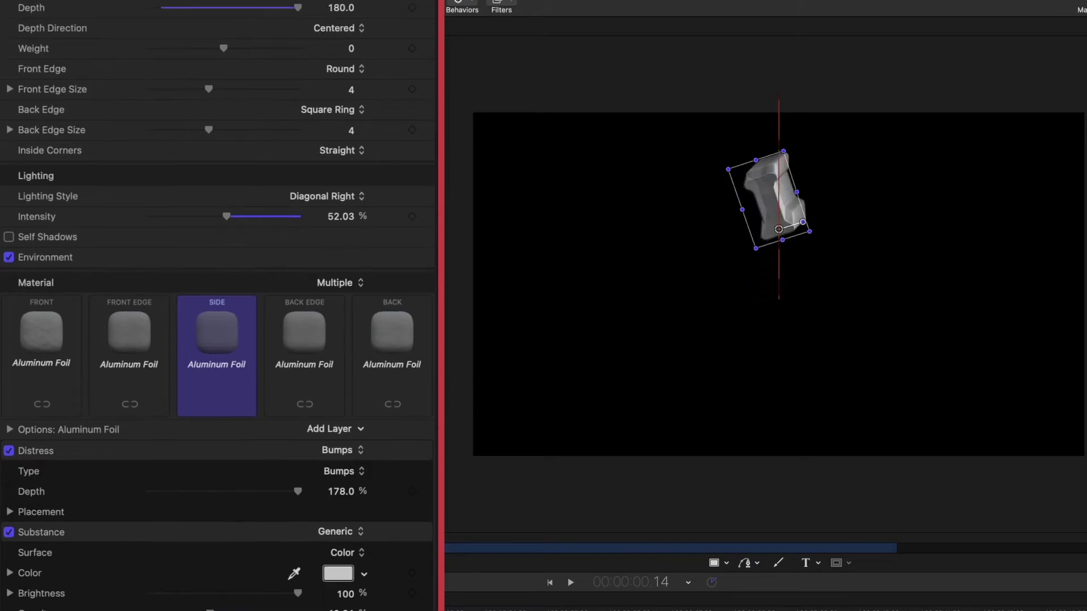
left_click(244, 146)
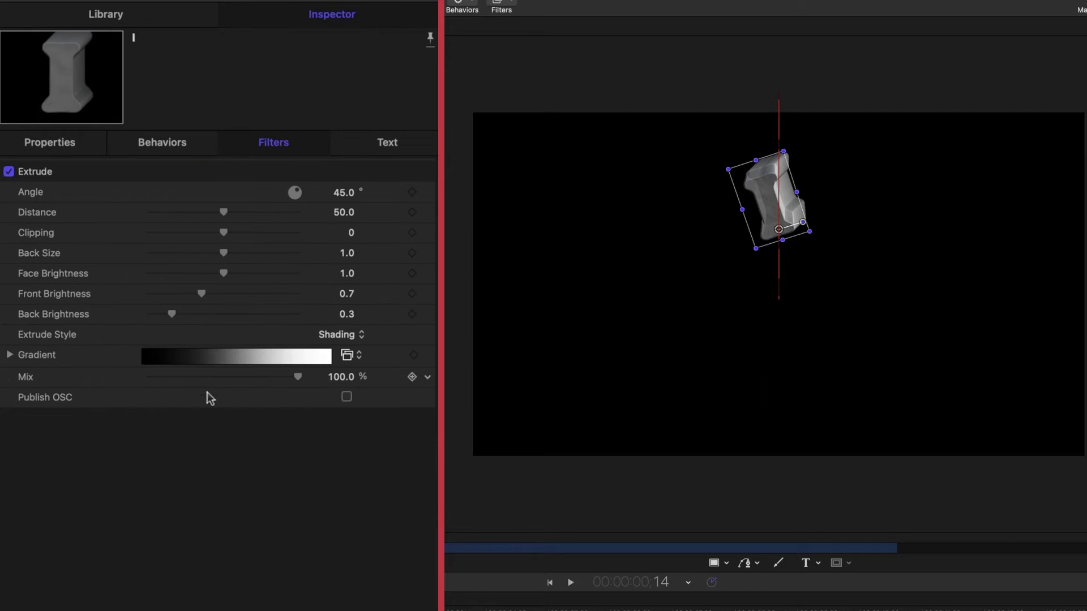
left_click_drag(197, 212, 245, 223)
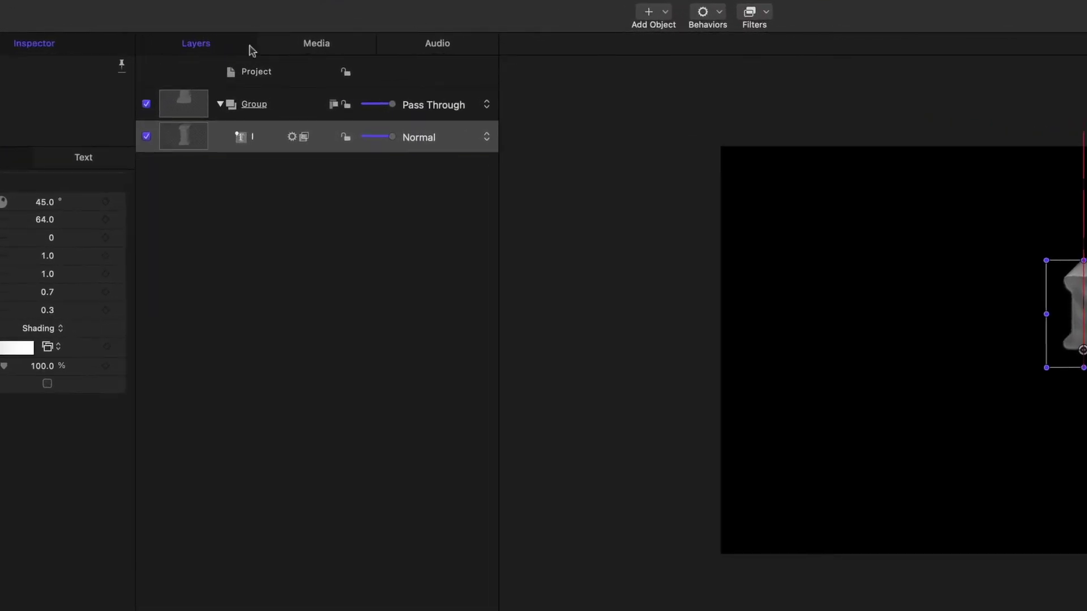
Duplicate the finished letter I layer six times within the group.
left_click(268, 140)
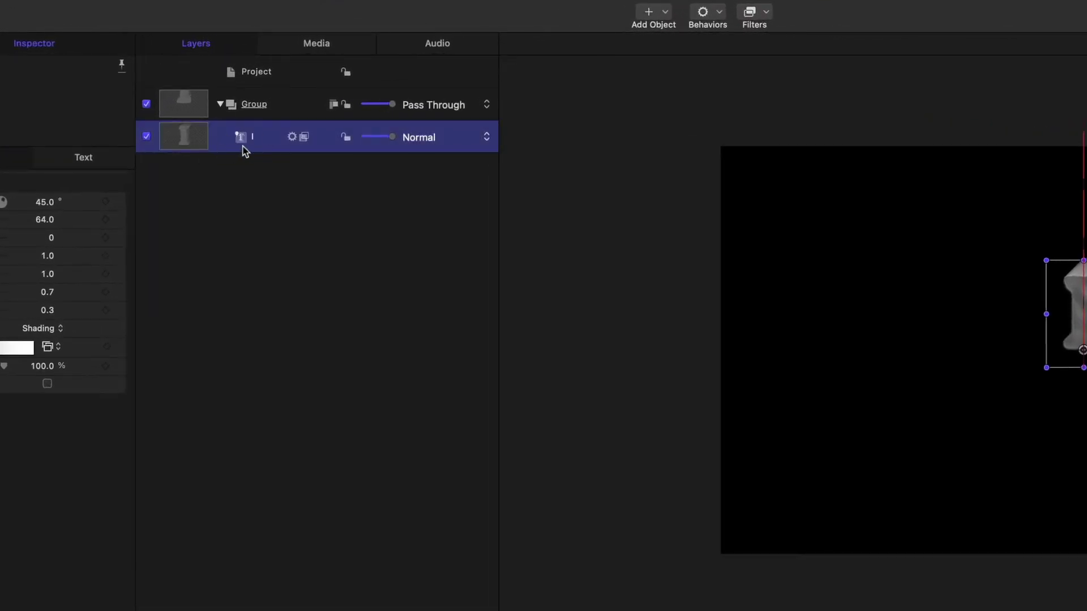
right_click(272, 141)
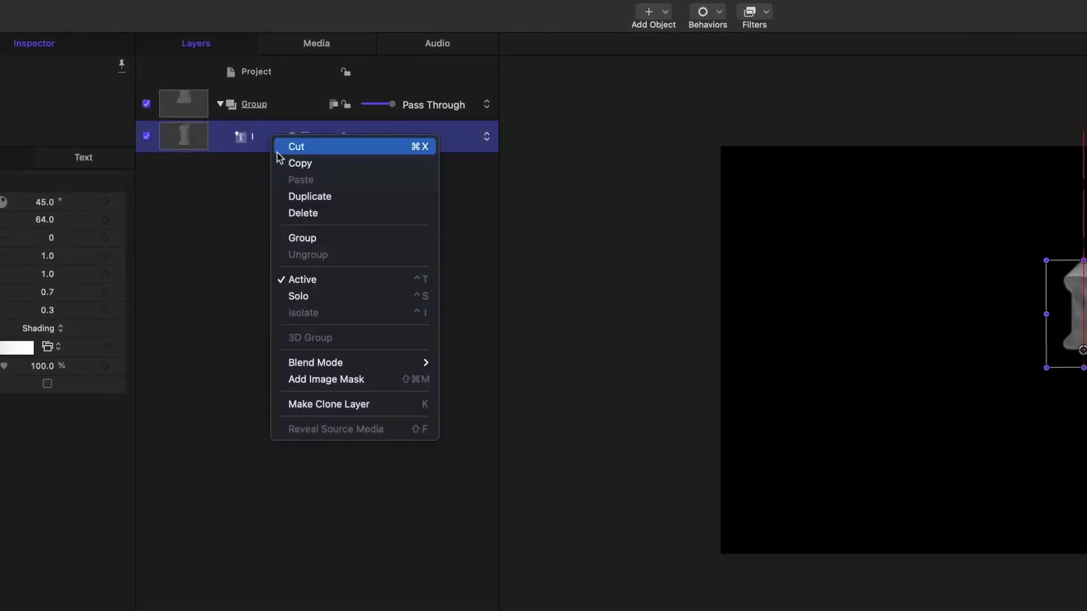
key("Escape")
right_click(305, 97)
left_click(323, 128)
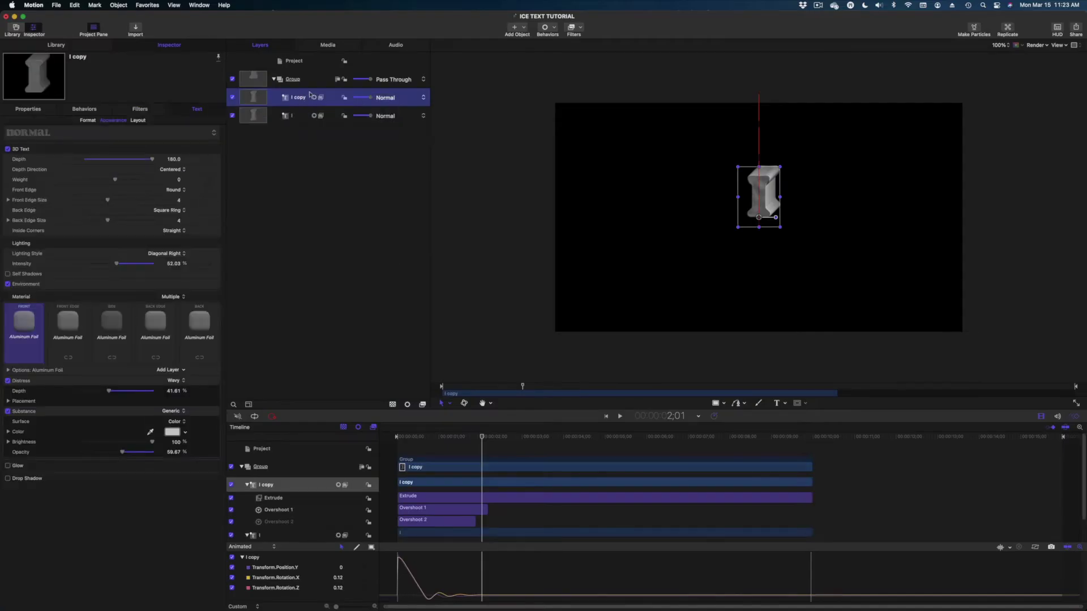
right_click(306, 98)
left_click(323, 128)
right_click(307, 98)
left_click(322, 128)
right_click(307, 98)
left_click(323, 128)
left_click(313, 128)
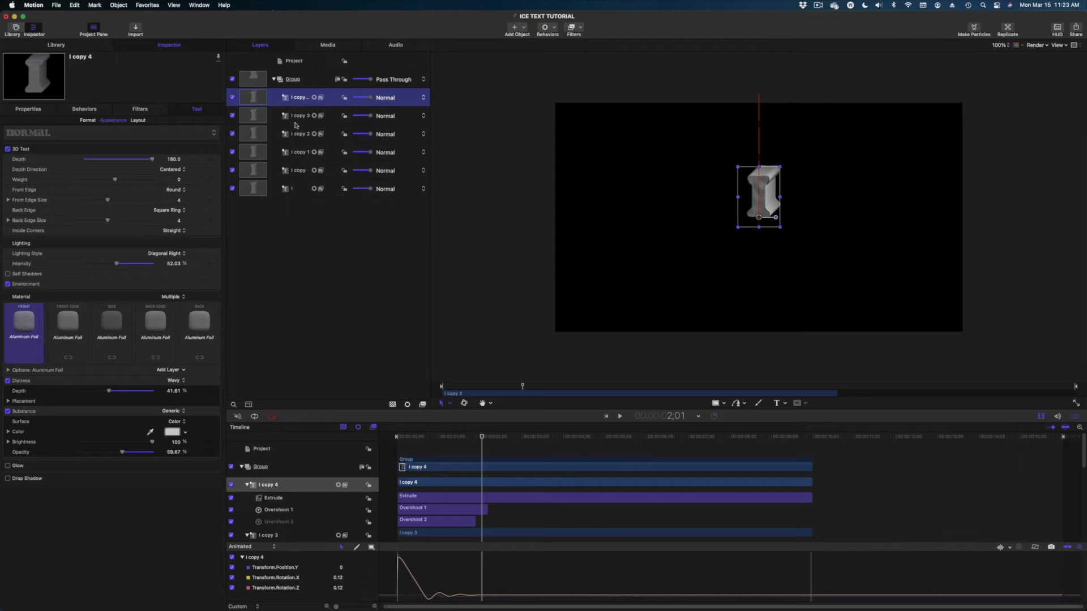
right_click(299, 98)
left_click(320, 133)
right_click(300, 98)
left_click(322, 135)
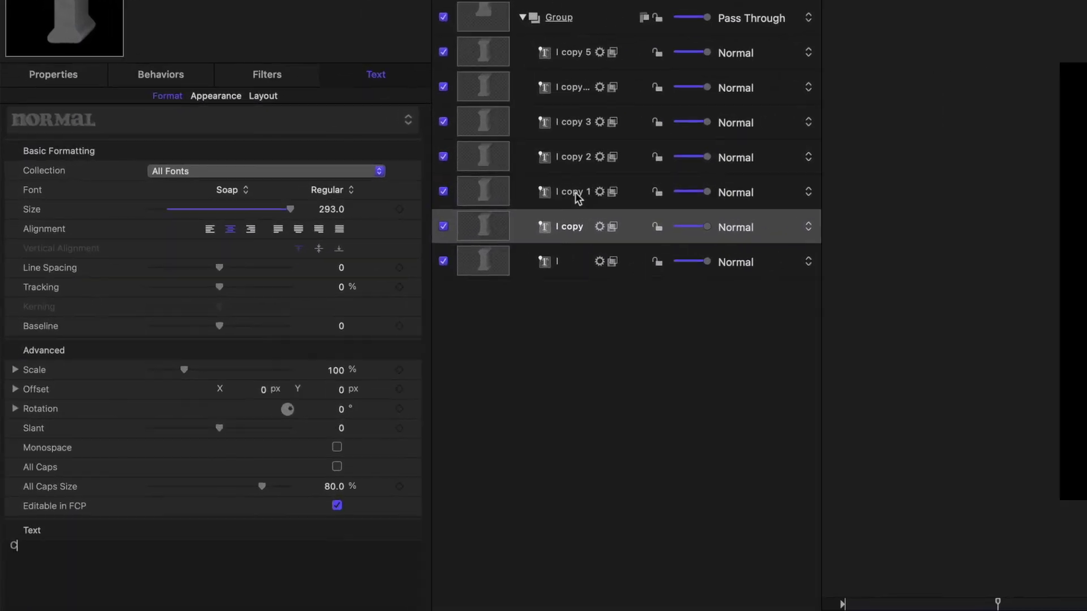
Change the text of layers I copy 1, I copy 2 and I copy 3 to E, T and E.
left_click(577, 195)
double_click(13, 545)
type("E")
left_click(556, 150)
double_click(5, 544)
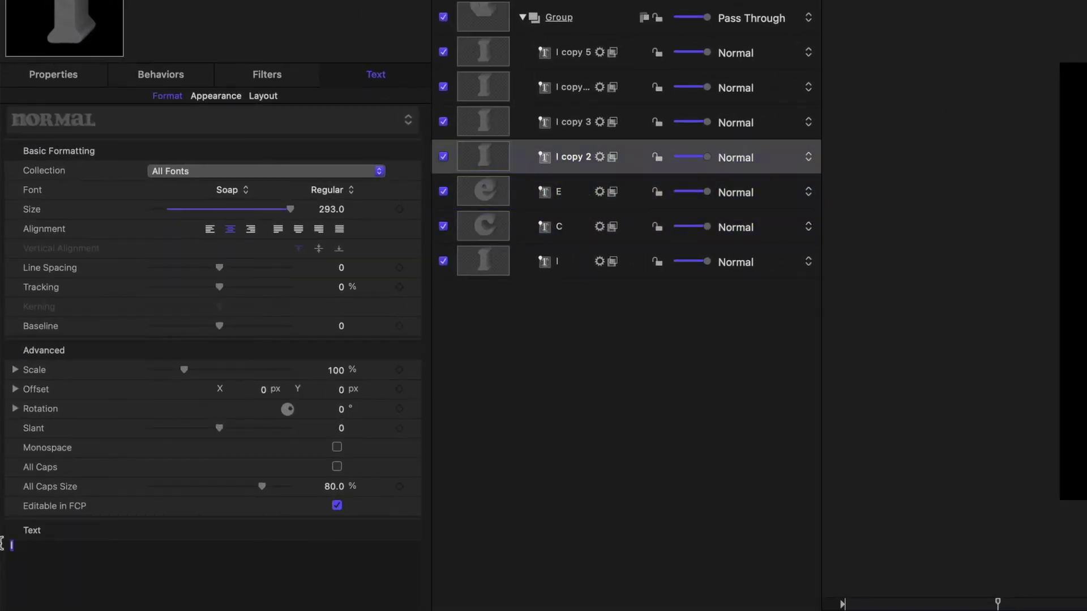
left_click(585, 129)
double_click(8, 545)
type("E")
Change the text of layers I copy 4 and I copy 5 to X and T, and select the original I layer.
left_click(567, 88)
double_click(9, 546)
type("X")
left_click(575, 54)
double_click(9, 546)
type("T")
left_click(557, 261)
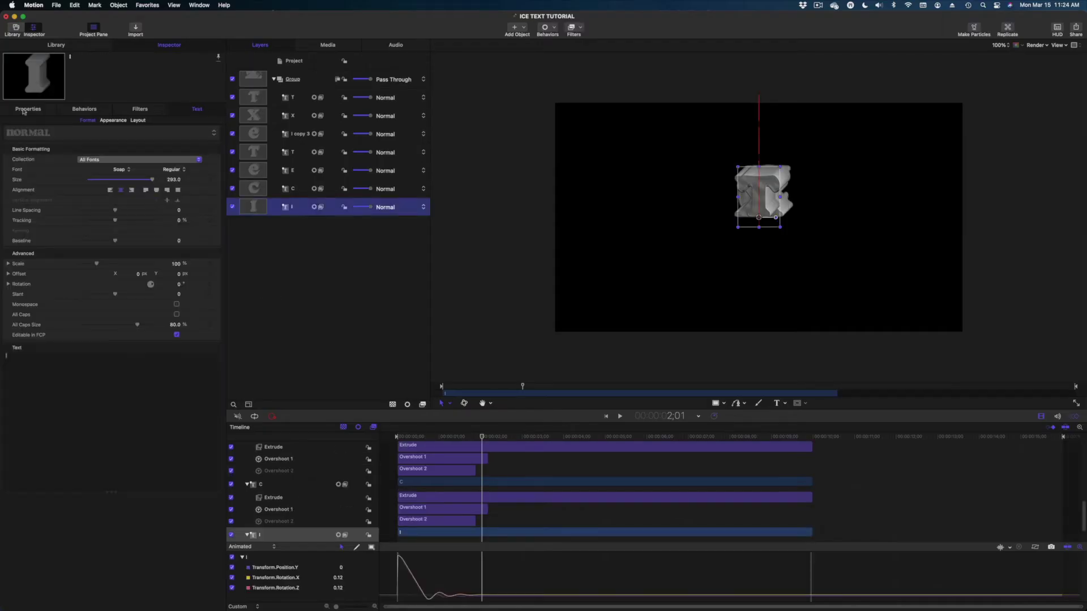
Offset the I, C and E along X to spell ICE, and shift the three letters together toward the canvas's left side.
left_click(25, 110)
left_click_drag(137, 134, 120, 134)
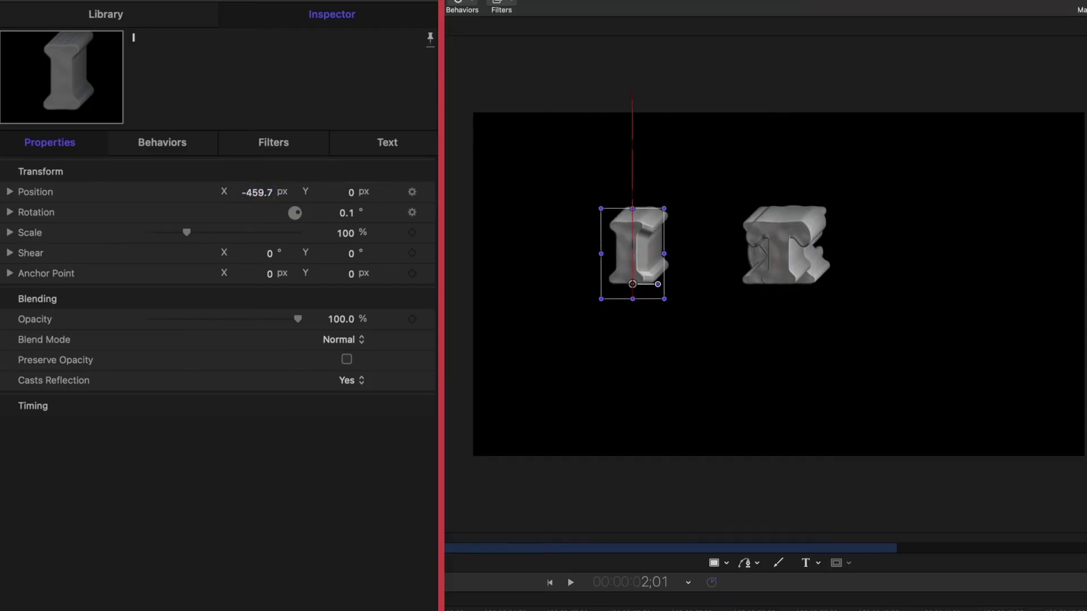
left_click(509, 255)
left_click_drag(269, 193, 239, 192)
left_click(510, 220)
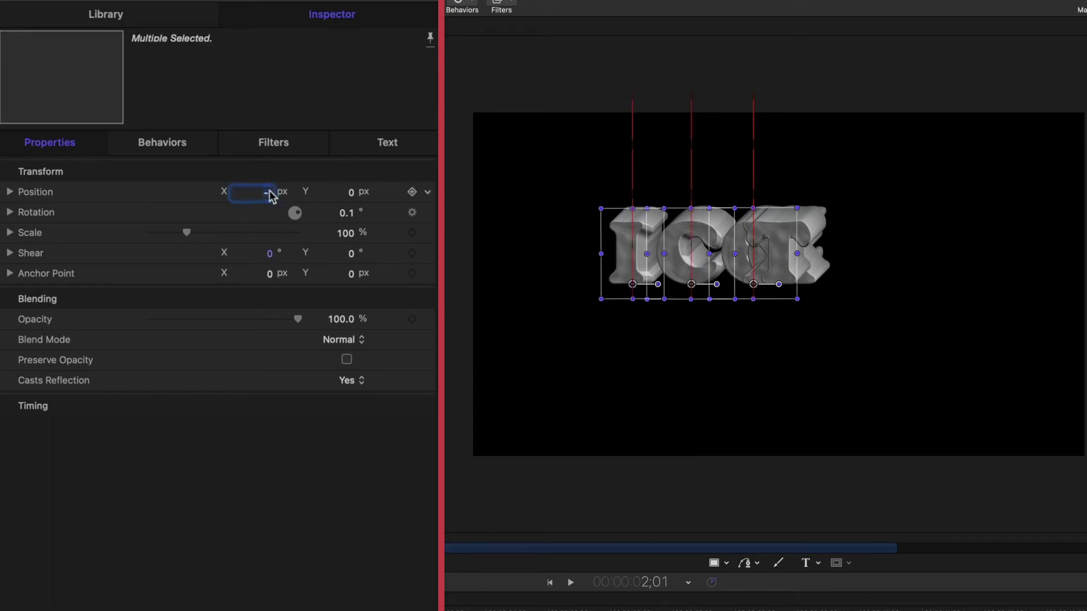
left_click_drag(272, 194, 243, 192)
Spread the remaining T, E, X and T along X to spell TEXT, and lower all the letters to Y -70.5 px.
left_click(784, 243)
left_click(815, 249)
left_click(804, 250)
left_click(781, 249)
key("super+a")
mouse_move(351, 193)
left_mouse_down()
mouse_move(331, 192)
mouse_move(356, 196)
left_mouse_up()
Fine-tune the placement of the C and E in ICE and the X position of TEXT's first T.
left_click(623, 374)
left_click(613, 272)
left_click(674, 272)
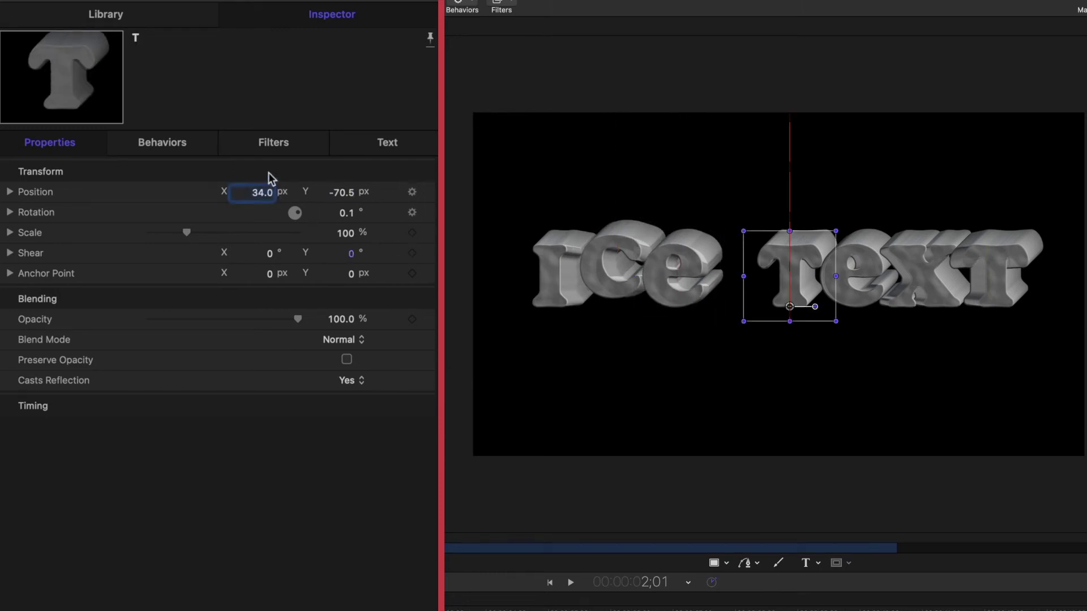
left_click_drag(261, 192, 272, 192)
Tilt the E of TEXT slightly clockwise, set the X letter's X position to 474 px, and fine-tune the last T.
left_click(838, 271)
left_click_drag(346, 213, 345, 213)
left_click(920, 271)
left_click_drag(261, 194, 287, 195)
left_click(988, 272)
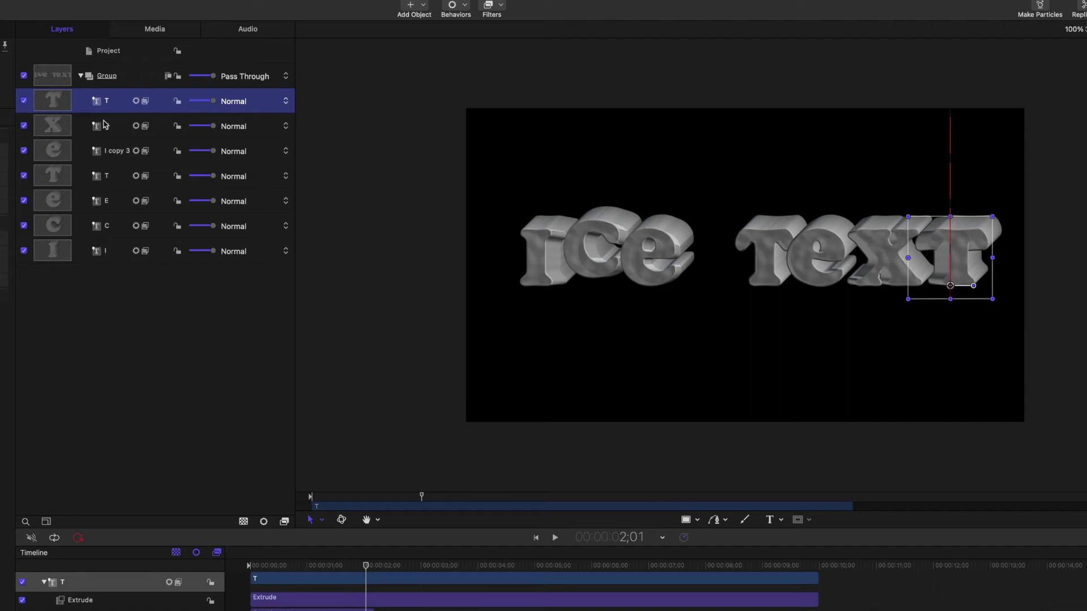
Reorder the letter layers from top to bottom as T, E, T, C, I copy 3, X, I.
left_click_drag(111, 177, 115, 138)
left_click_drag(105, 205, 106, 114)
left_click_drag(107, 227, 119, 202)
left_click(105, 226)
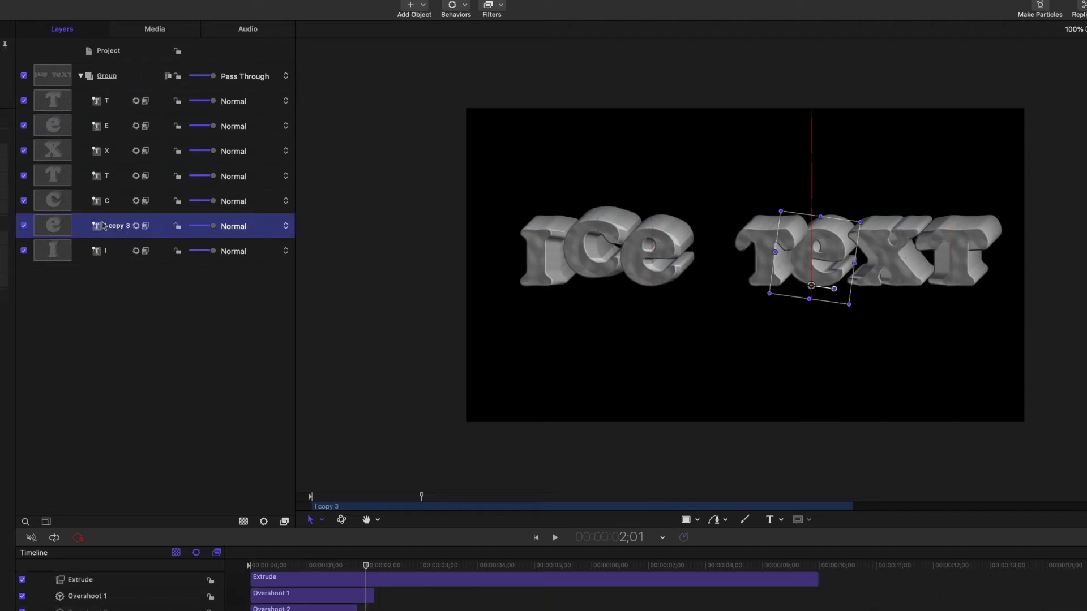
left_click(88, 184)
left_click_drag(3, 151, 0, 150)
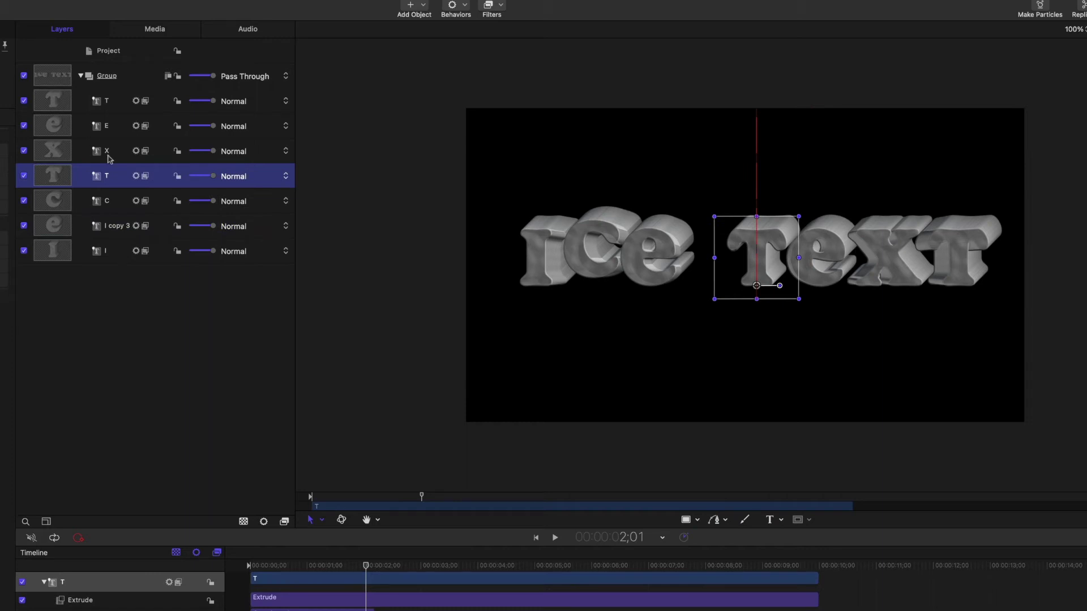
left_click_drag(109, 157, 111, 220)
key("super+bracketleft")
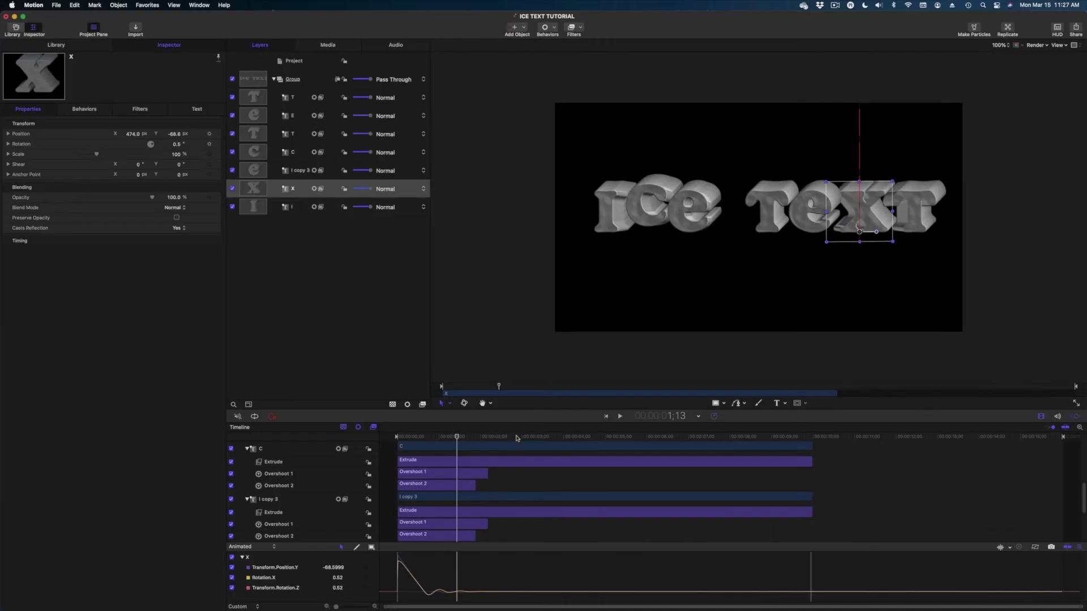
Vary each letter's rotation Overshoot 1, giving the last T a 22.67% ramp duration, 3.9 cycles and 21.41% acceleration, and preview the animation.
left_click_drag(516, 437, 320, 444)
key("space")
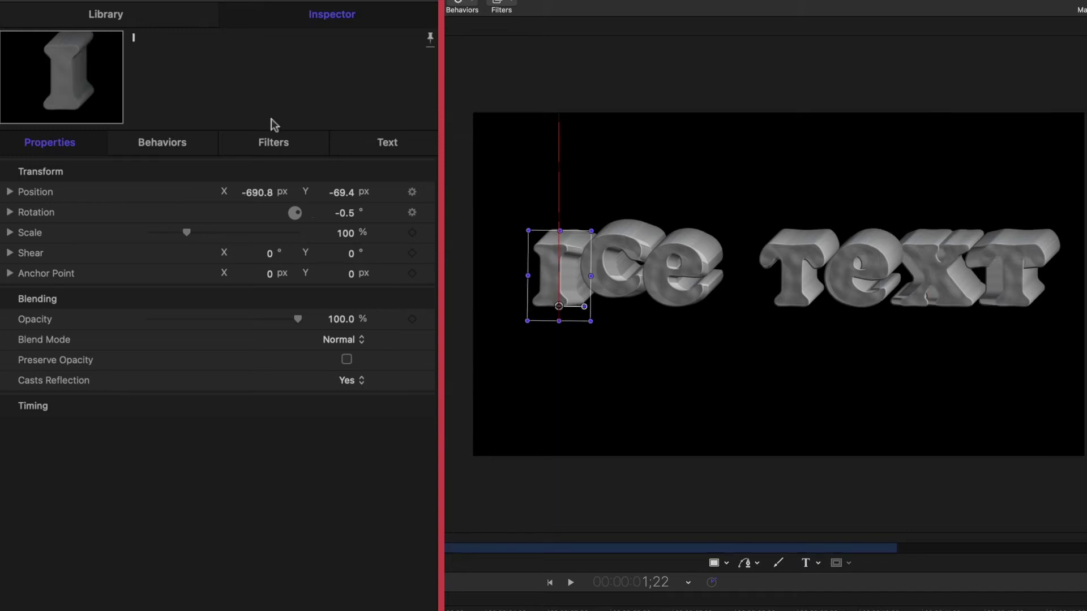
left_click(170, 143)
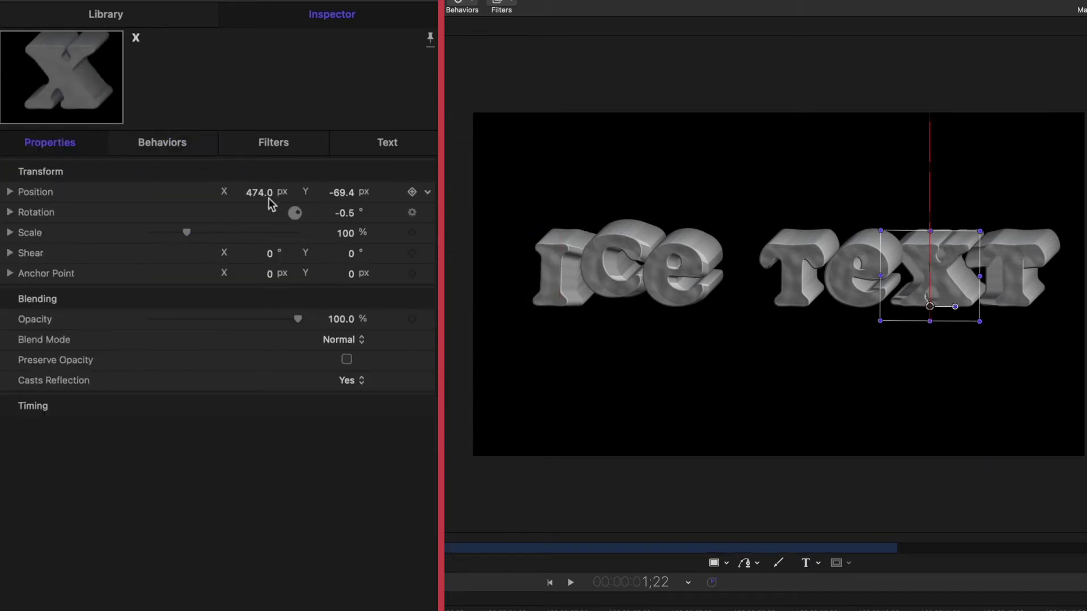
left_click(266, 145)
left_click(185, 146)
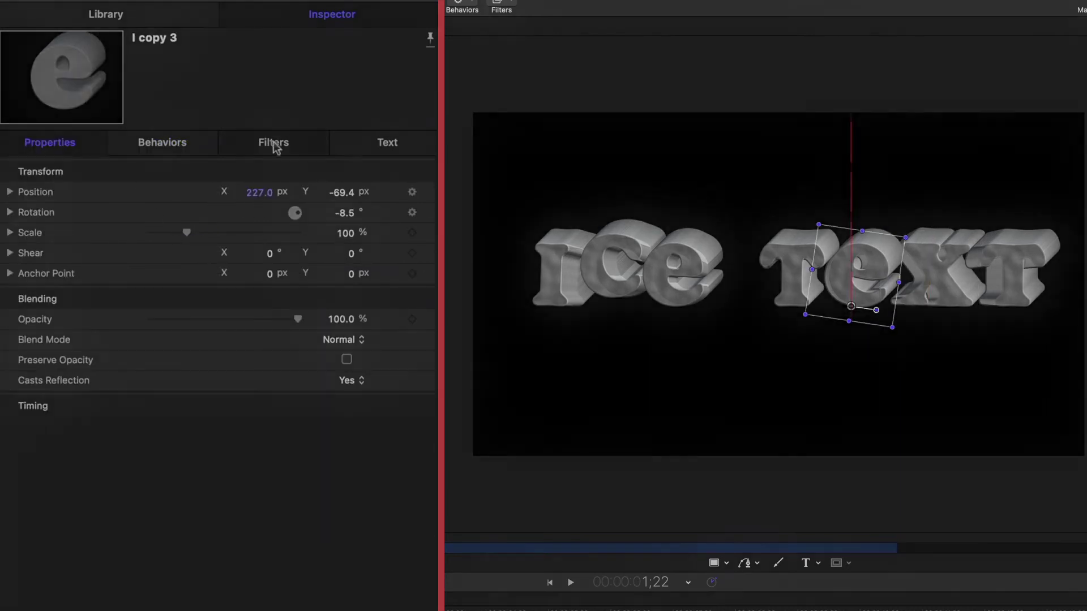
left_click(274, 143)
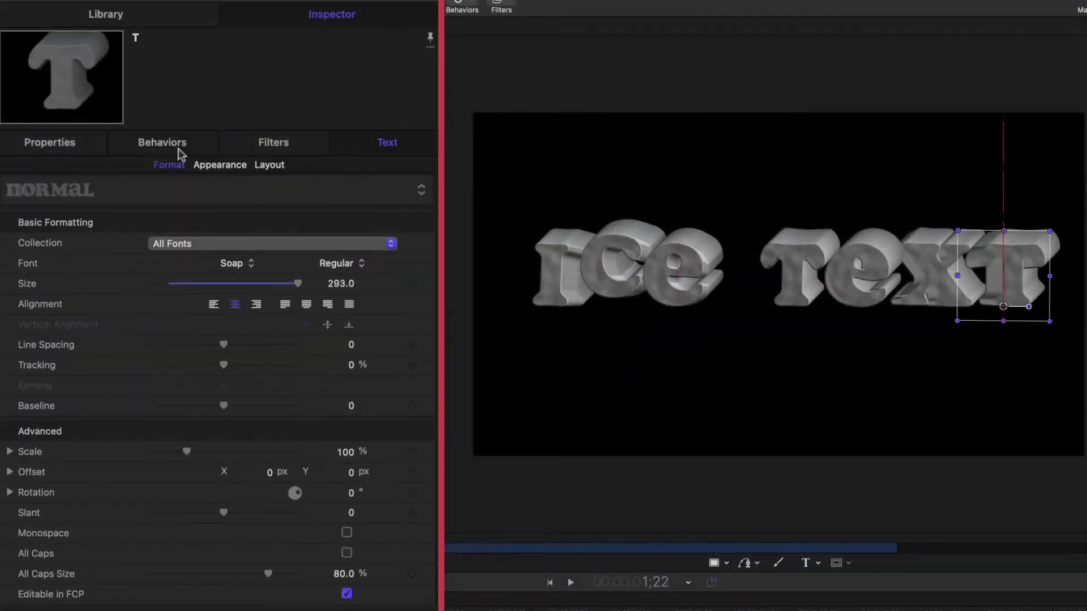
left_click(182, 149)
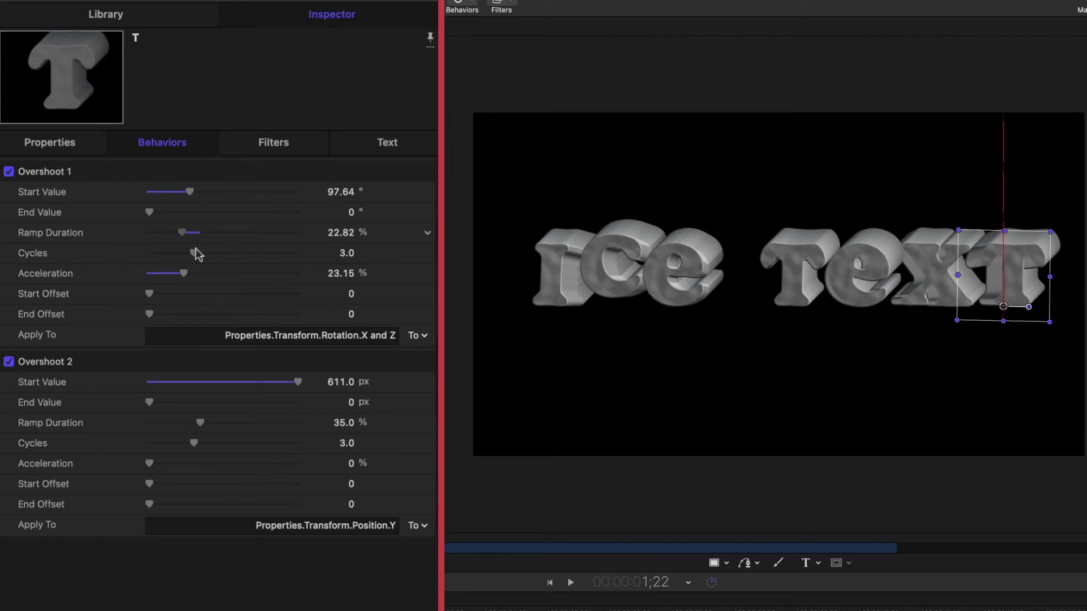
key("space")
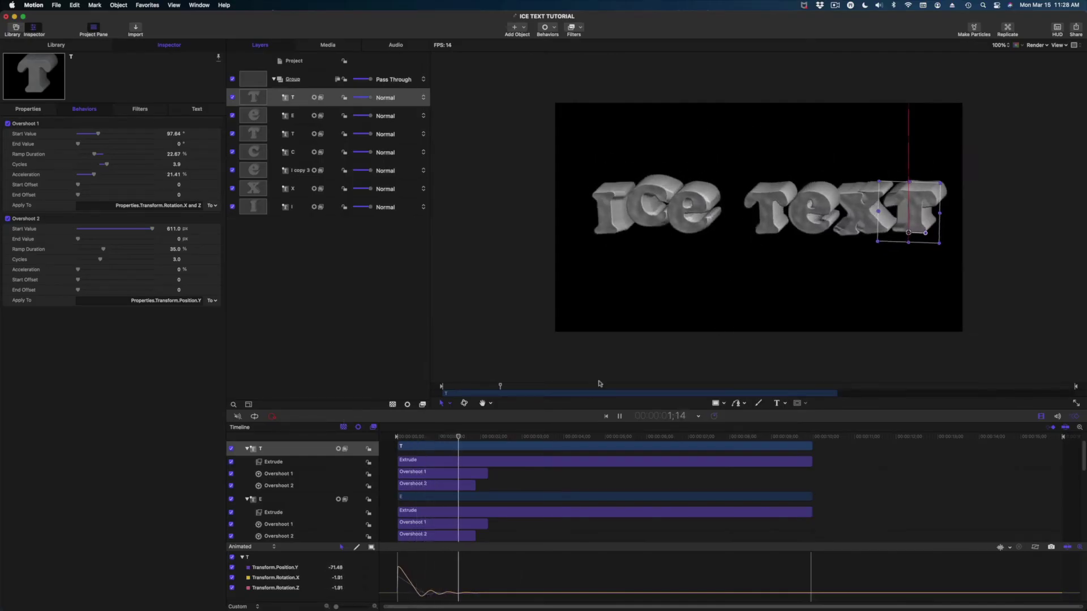
left_click_drag(465, 438, 342, 438)
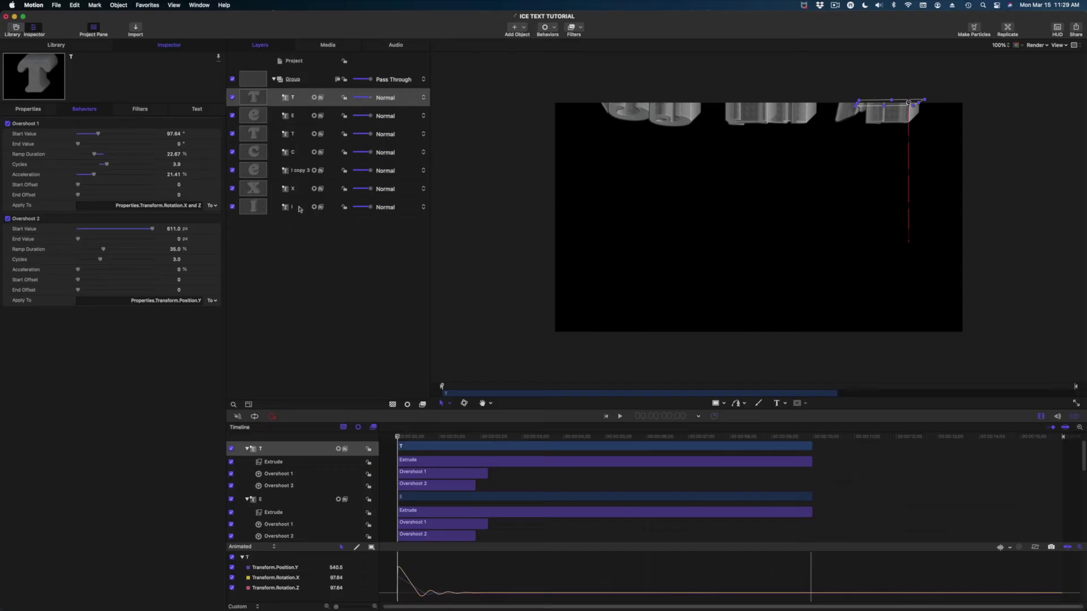
Shift the letter layers a few frames later in the timeline so the animation begins after the project start.
left_click(300, 208)
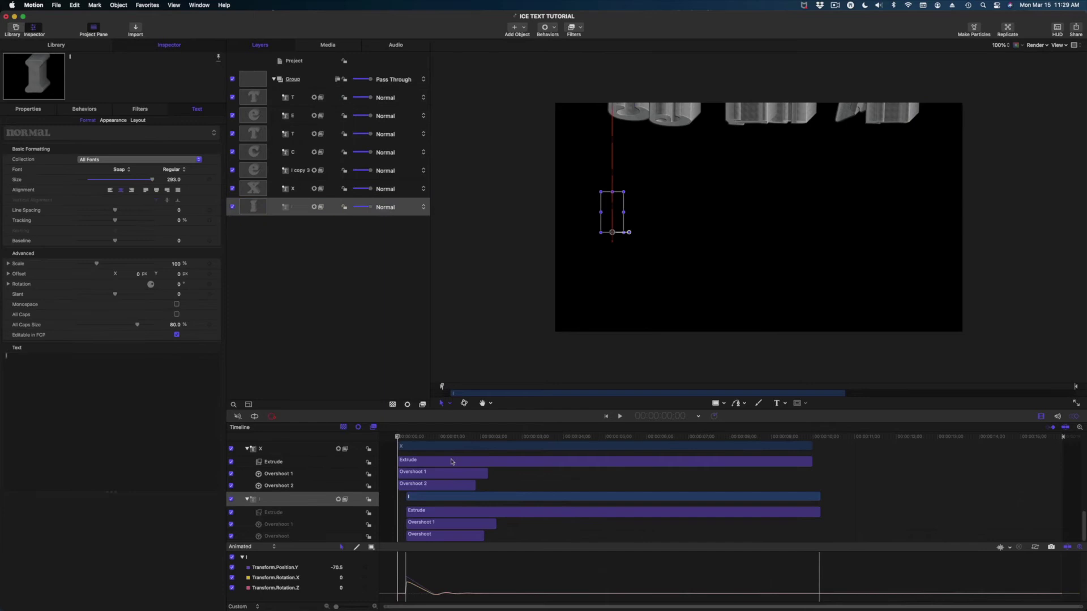
key("Up")
left_click_drag(439, 498, 477, 486)
scroll(471, 499, "up", 3)
scroll(494, 490, "up", 2)
scroll(470, 479, "up", 3)
scroll(479, 469, "up", 5)
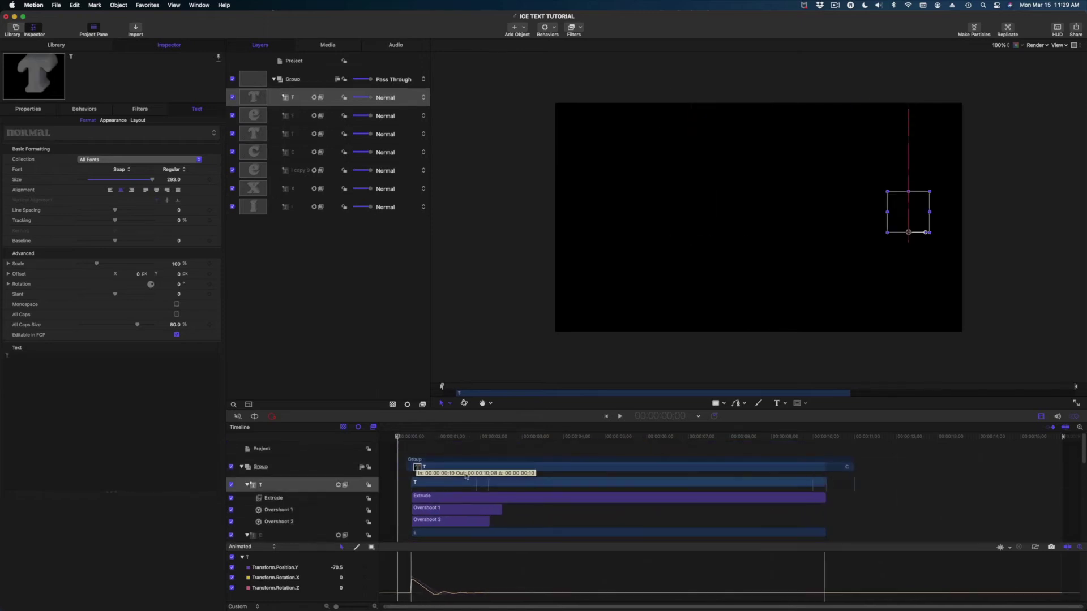
left_click(428, 459)
Play the drop-in animation from the start to check it, and park the playhead at 1;11.
key("space")
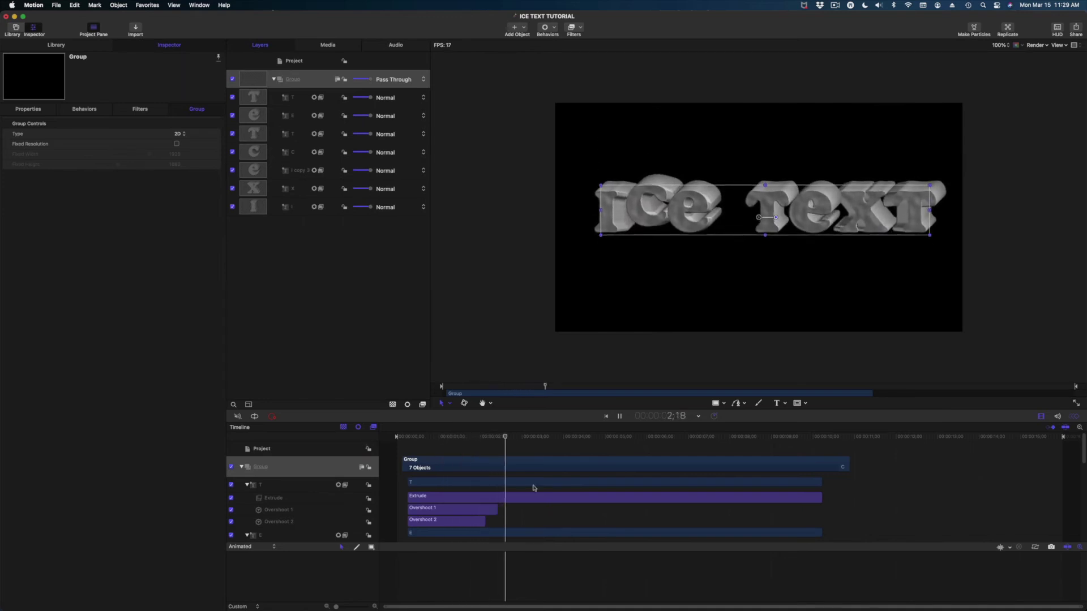
key("space")
scroll(525, 487, "down", 3)
left_click_drag(478, 436, 390, 439)
key("space")
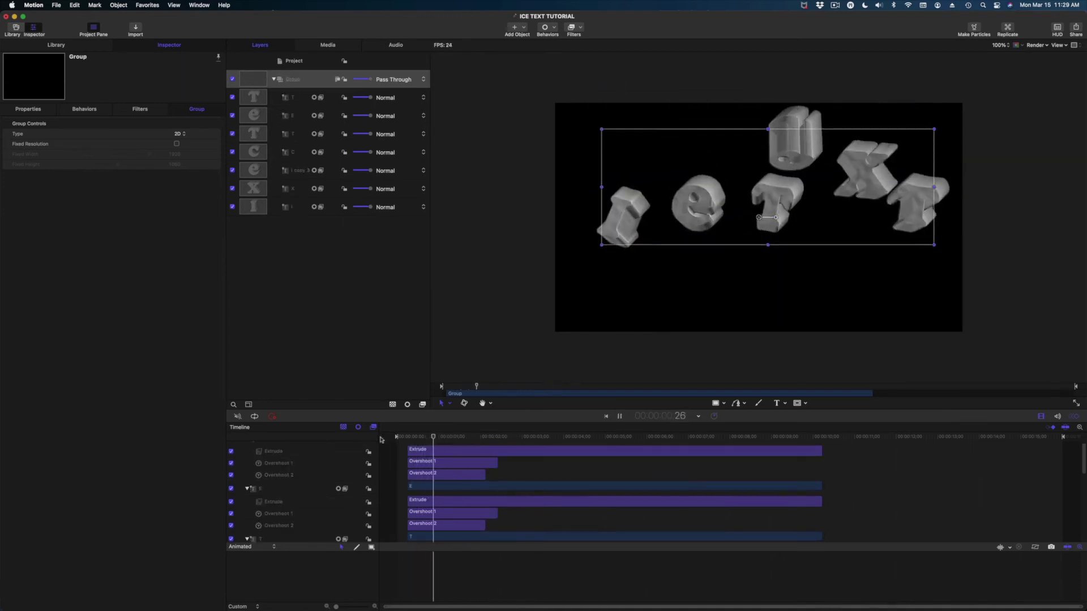
key("space")
mouse_move(461, 437)
left_mouse_down()
mouse_move(453, 449)
mouse_move(473, 449)
mouse_move(454, 449)
left_mouse_up()
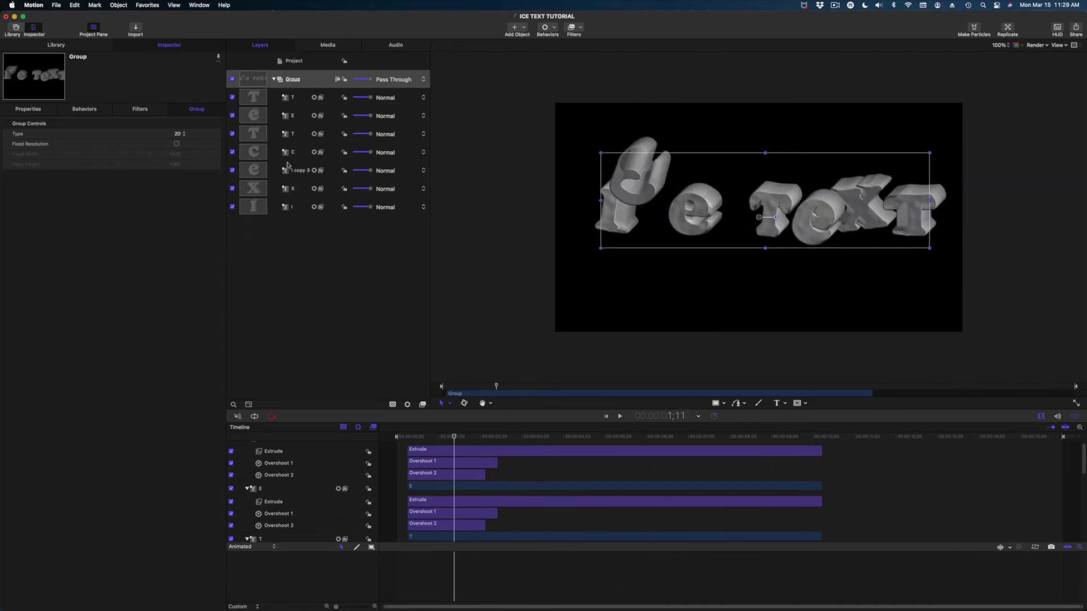
For the E of ICE, set Overshoot 1's ramp duration to 12.03% and shorten Overshoot 2's ramp duration.
left_click(288, 165)
left_click(294, 119)
key("F2")
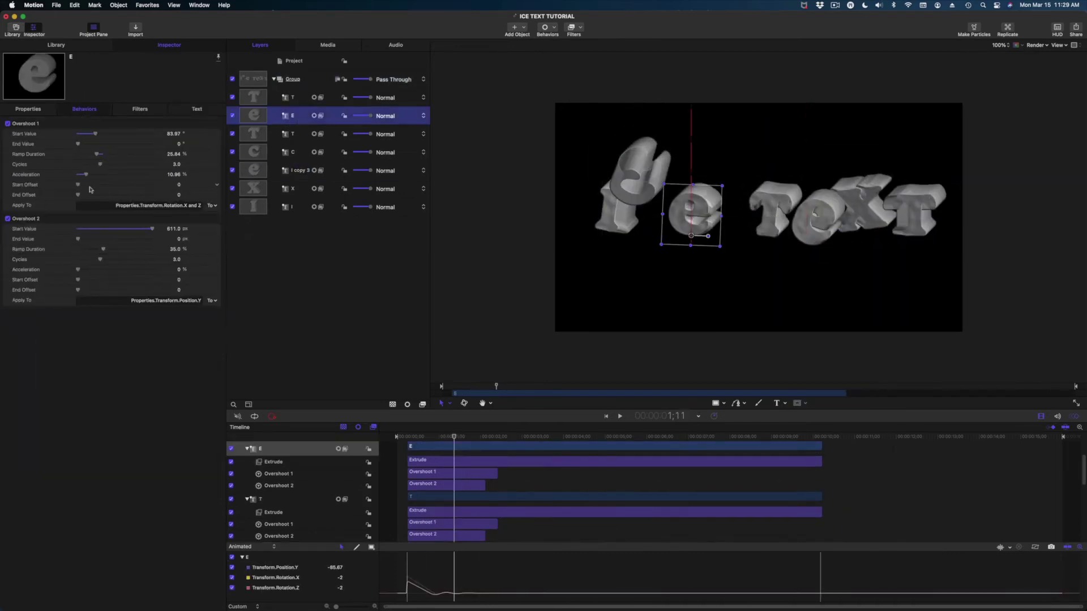
left_click_drag(97, 157, 84, 157)
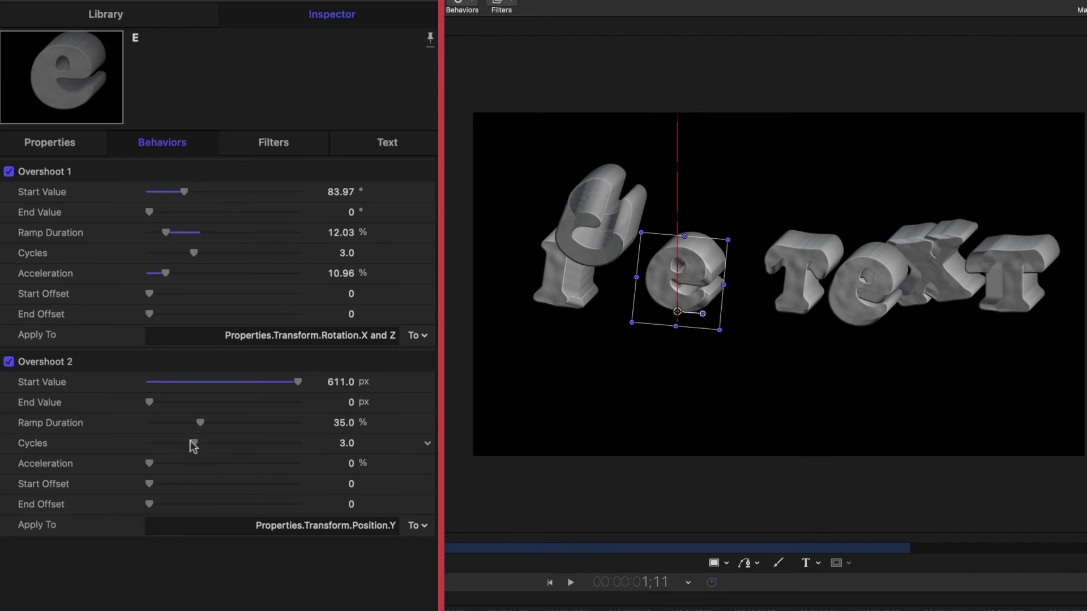
mouse_move(200, 423)
left_mouse_down()
mouse_move(126, 423)
mouse_move(161, 426)
mouse_move(164, 438)
mouse_move(186, 426)
left_mouse_up()
Adjust the C's overshoot, and change Overshoot 2's ramp duration, cycles and start value on the first T of TEXT.
left_click(601, 250)
left_click(161, 144)
left_click(795, 272)
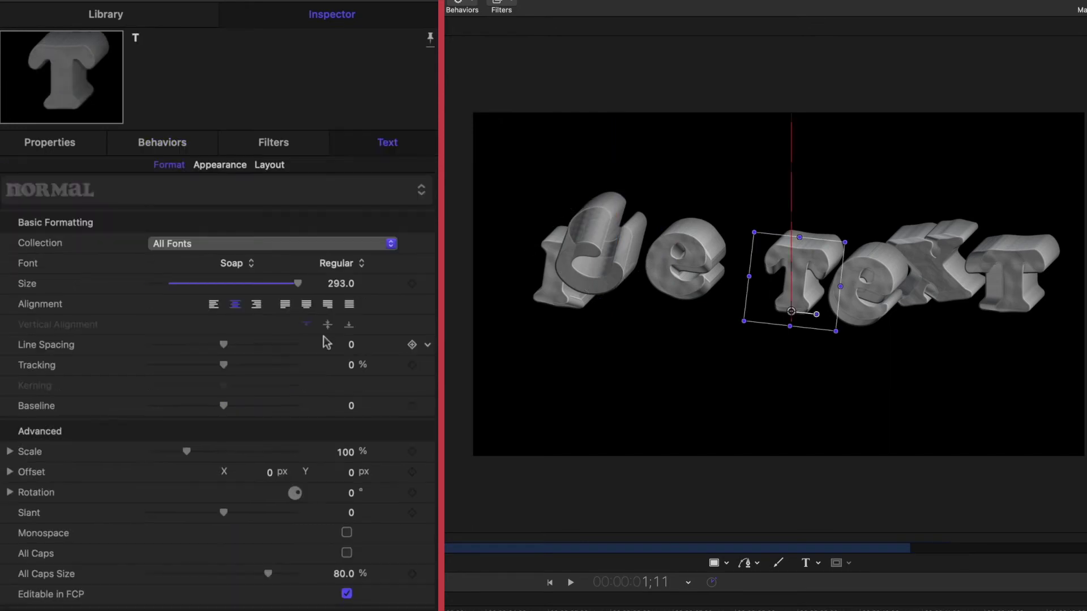
left_click(180, 145)
left_click_drag(201, 423, 178, 424)
left_click_drag(193, 443, 189, 443)
mouse_move(340, 381)
left_mouse_down()
mouse_move(363, 382)
mouse_move(345, 382)
left_mouse_up()
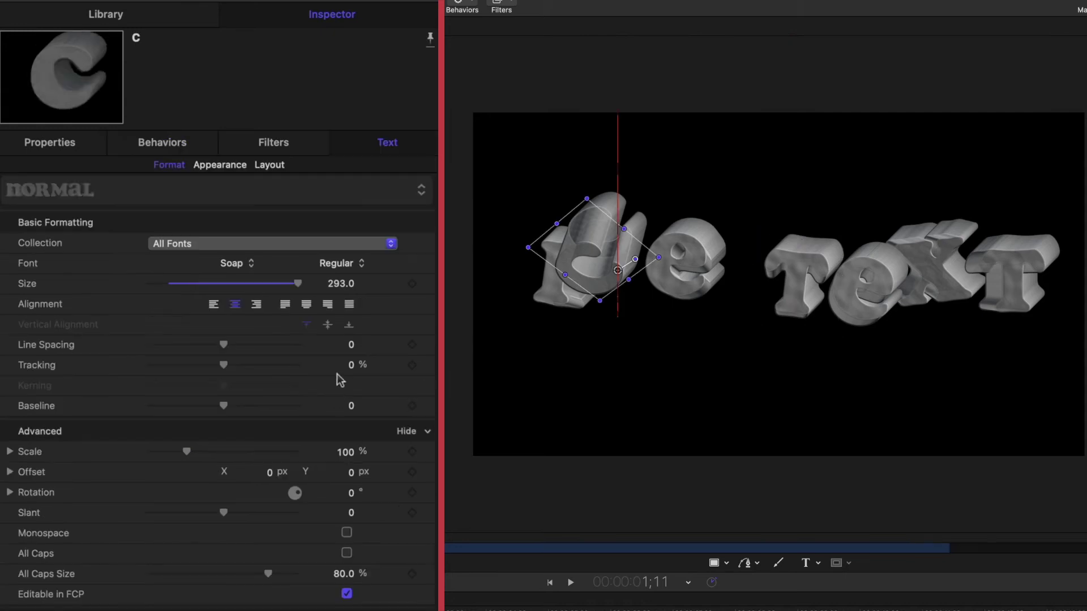
Change Overshoot 2's start value on the C and I copy 3 layers, and shorten I copy 3's ramp duration.
key("F2")
left_click_drag(345, 382, 331, 381)
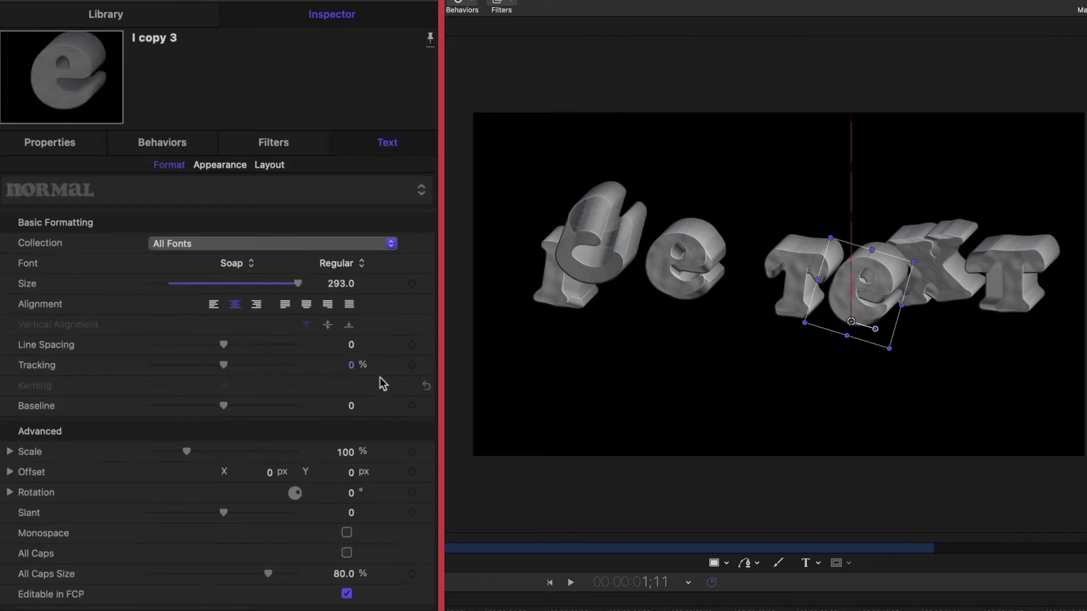
key("F2")
left_click_drag(343, 381, 336, 382)
left_click_drag(200, 423, 181, 424)
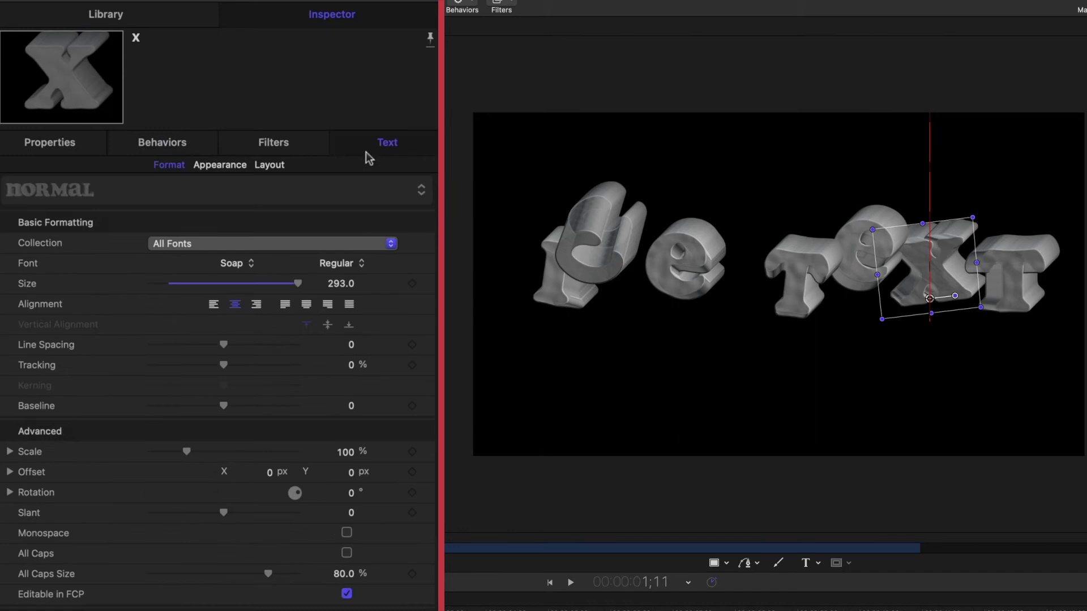
On the X letter, change Overshoot 1's start value and shorten Overshoot 2's ramp duration.
key("F2")
left_click_drag(346, 192, 338, 196)
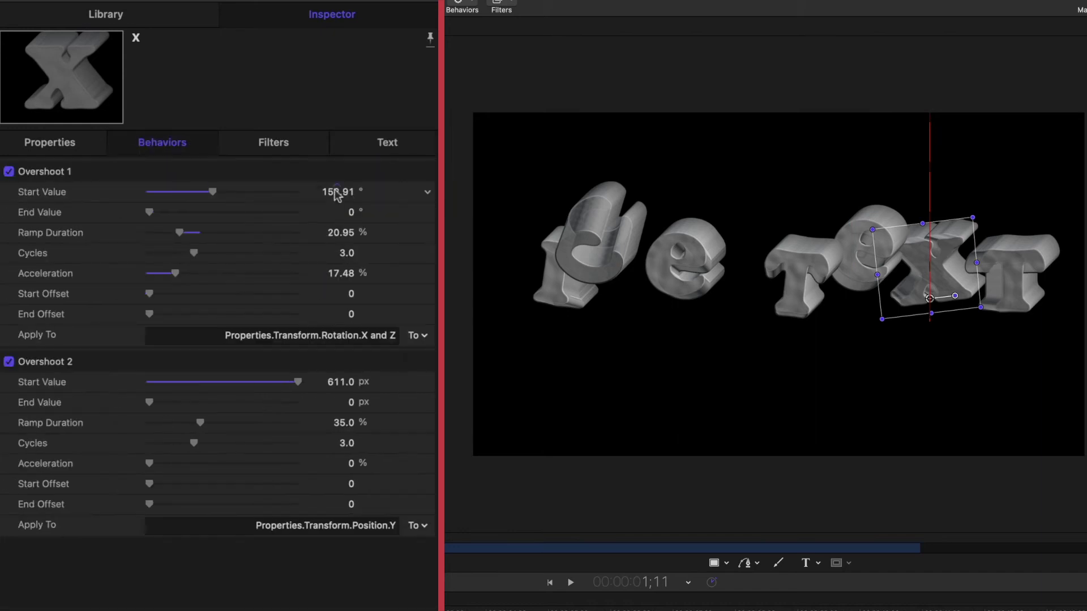
left_click_drag(200, 423, 184, 424)
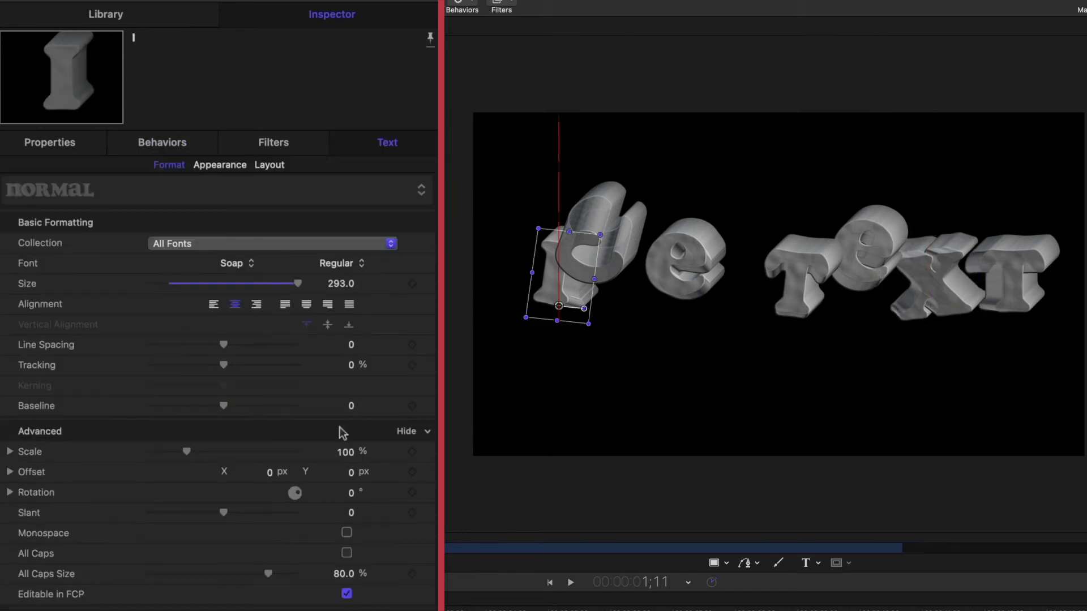
Fine-tune the overshoot behaviors on the E of ICE, review those of the I and last T, and play the animation.
key("F2")
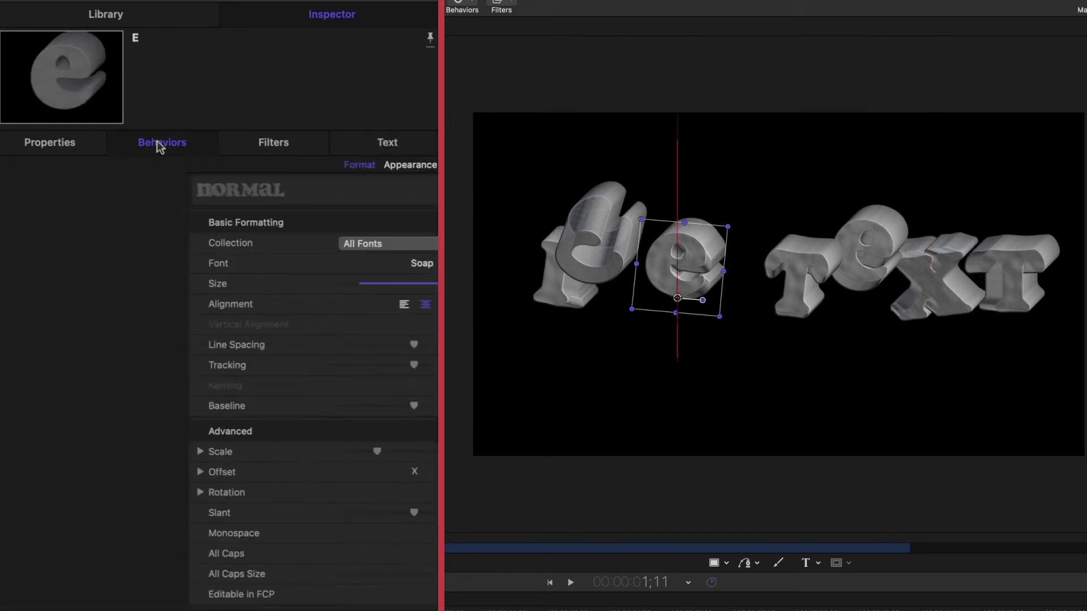
left_click(159, 142)
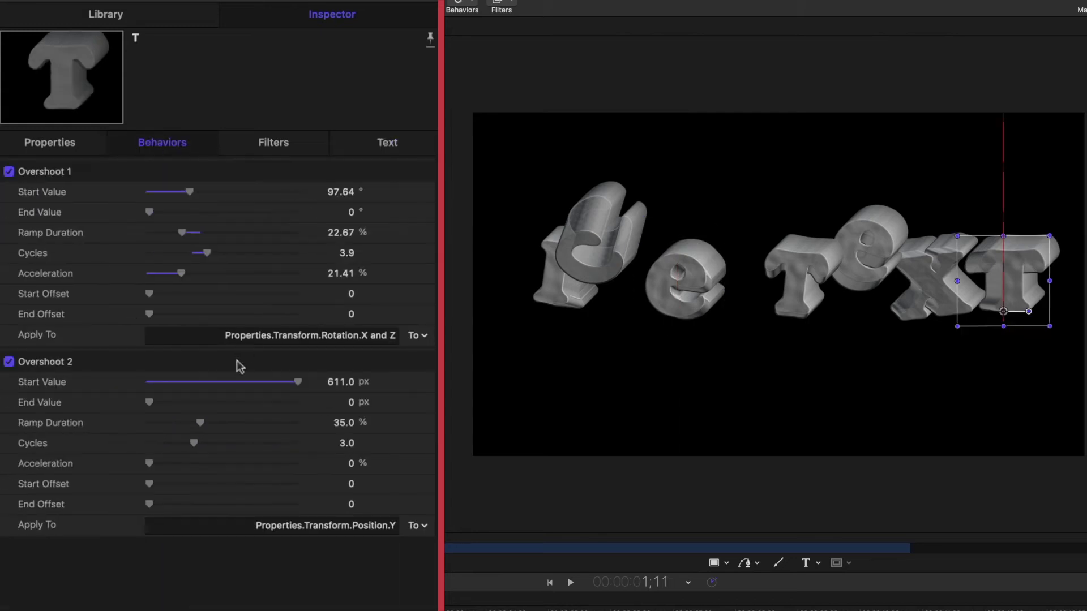
key("space")
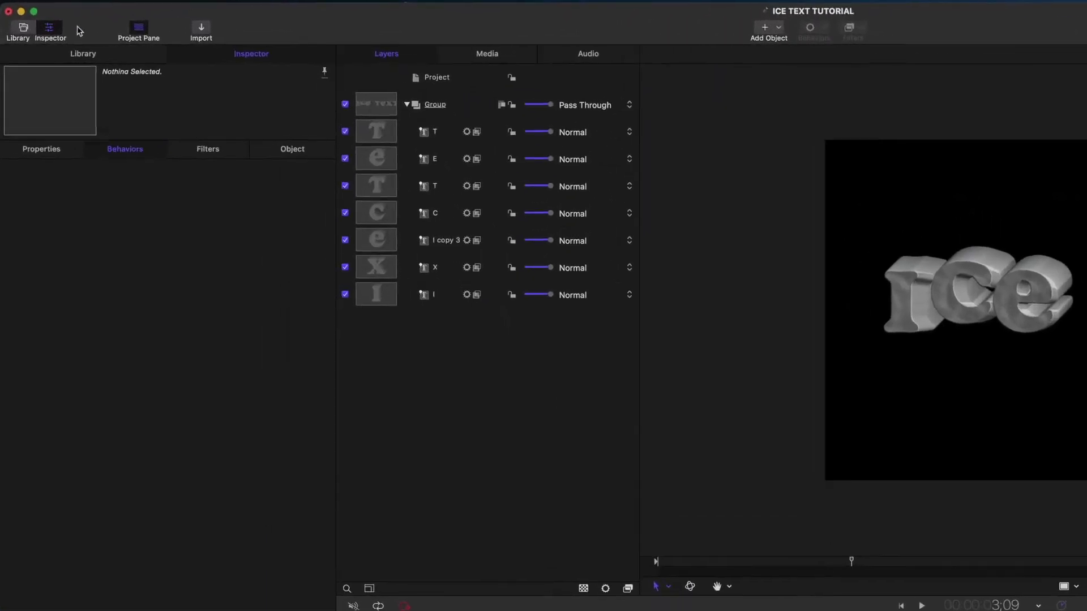
Find the Water Dance item in the Library's Content collection and select it.
left_click(90, 56)
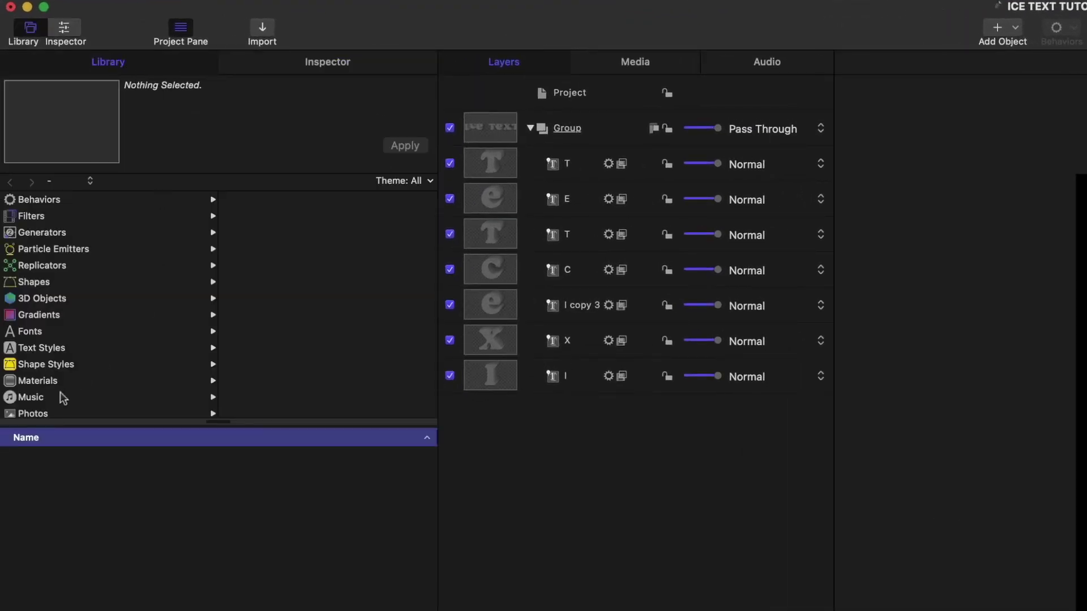
scroll(59, 384, "down", 3)
left_click(62, 377)
scroll(340, 498, "down", 5)
scroll(396, 527, "down", 20)
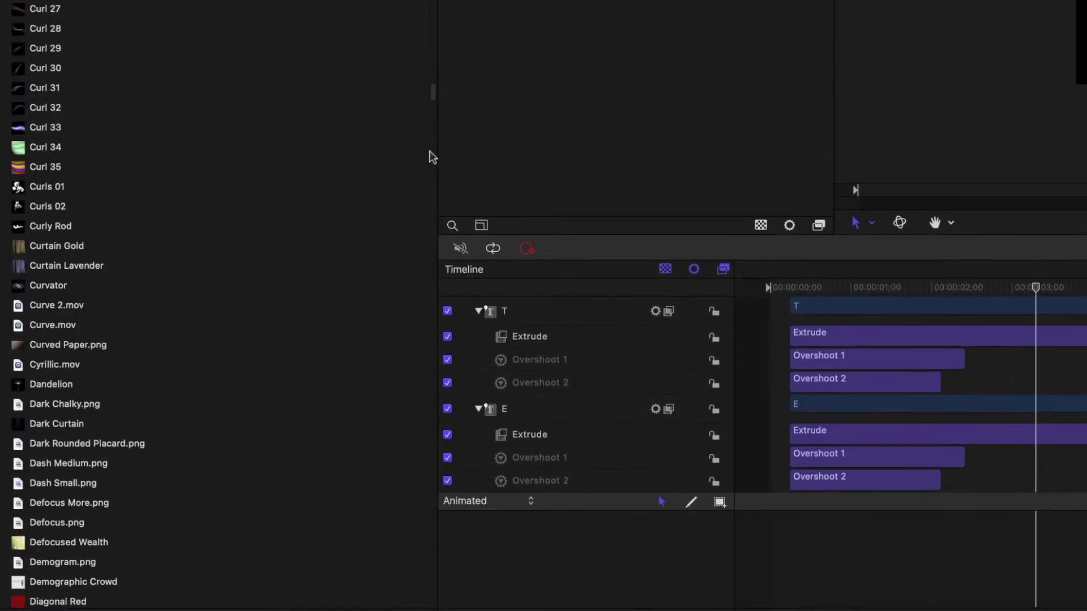
scroll(426, 554, "down", 20)
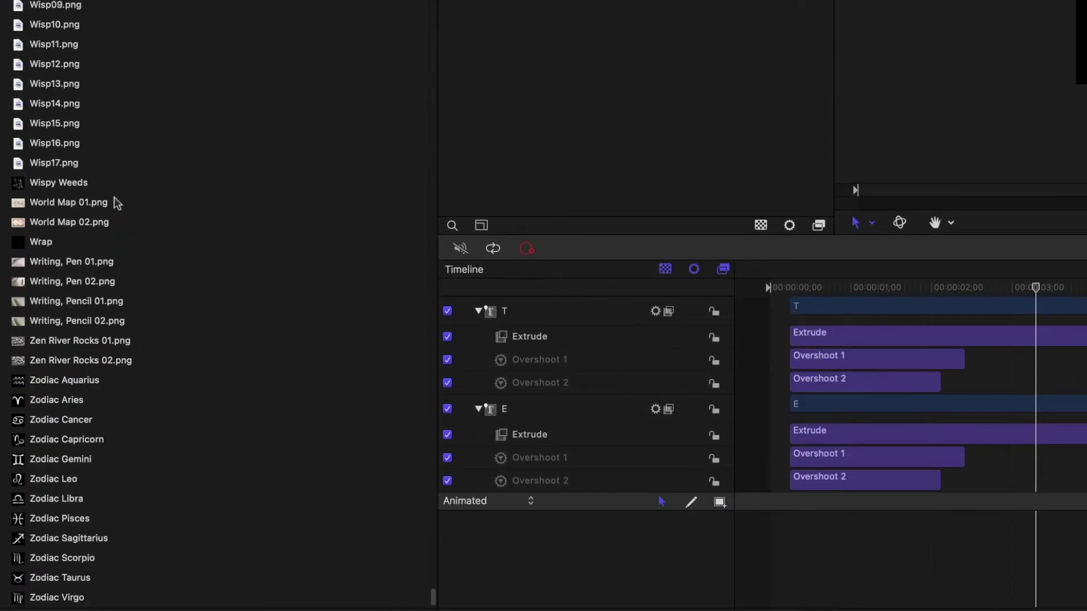
scroll(117, 202, "up", 10)
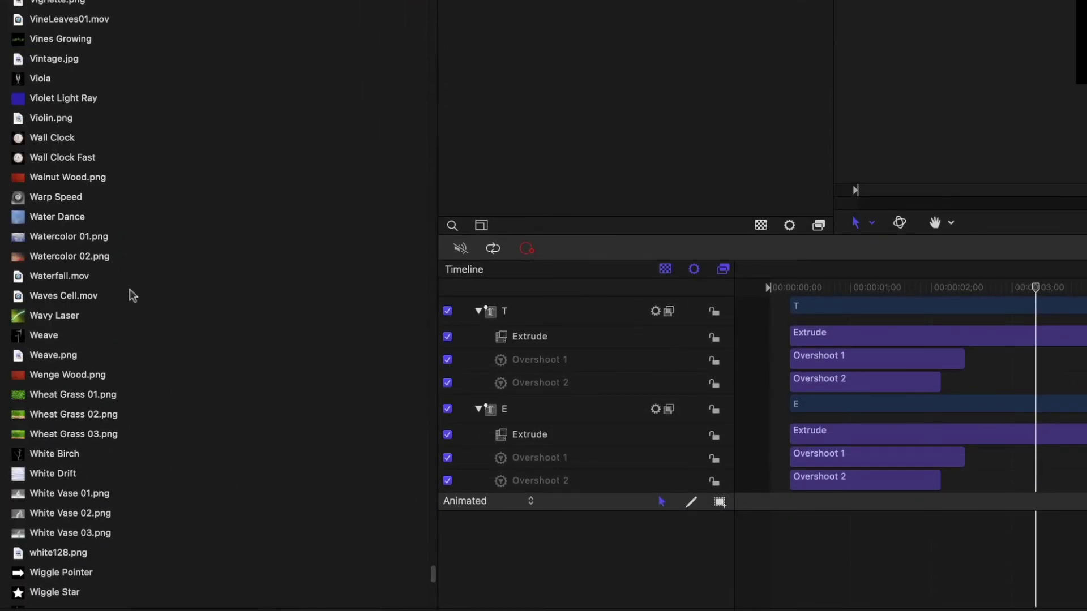
left_click(13, 219)
Add Water Dance to the letters' group, switching the 2D groups to 3D, and move its clip to the start of the timeline.
left_click_drag(396, 71, 616, 0)
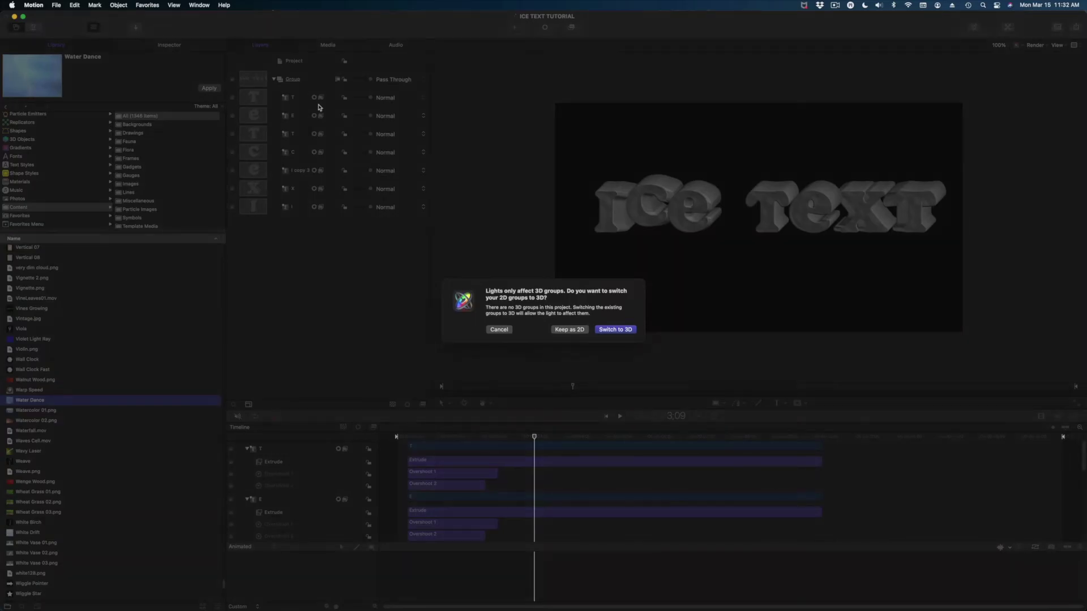
left_click(604, 330)
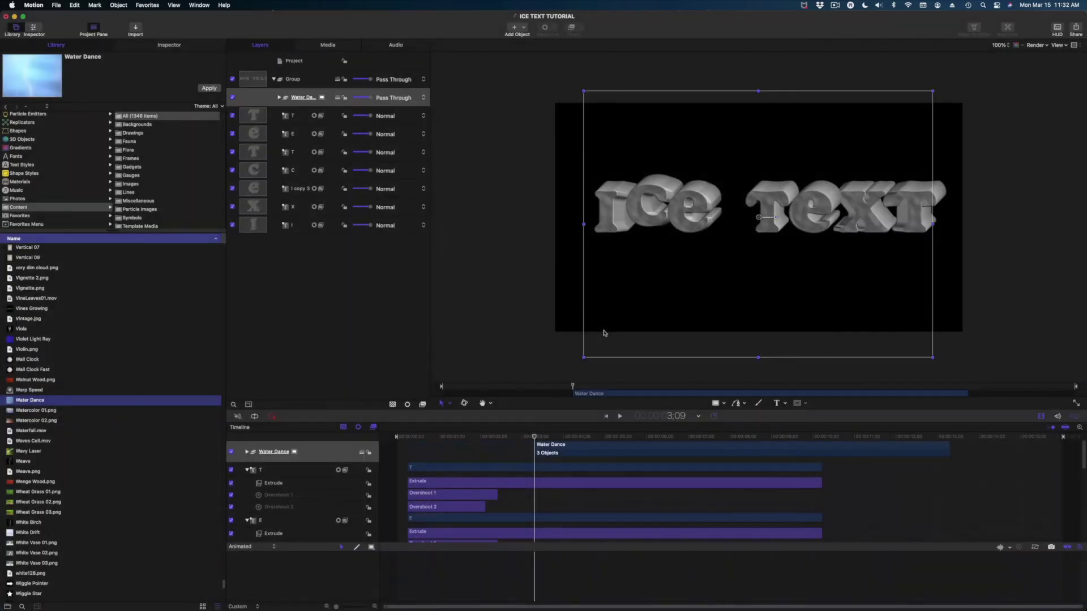
left_click_drag(553, 445, 467, 449)
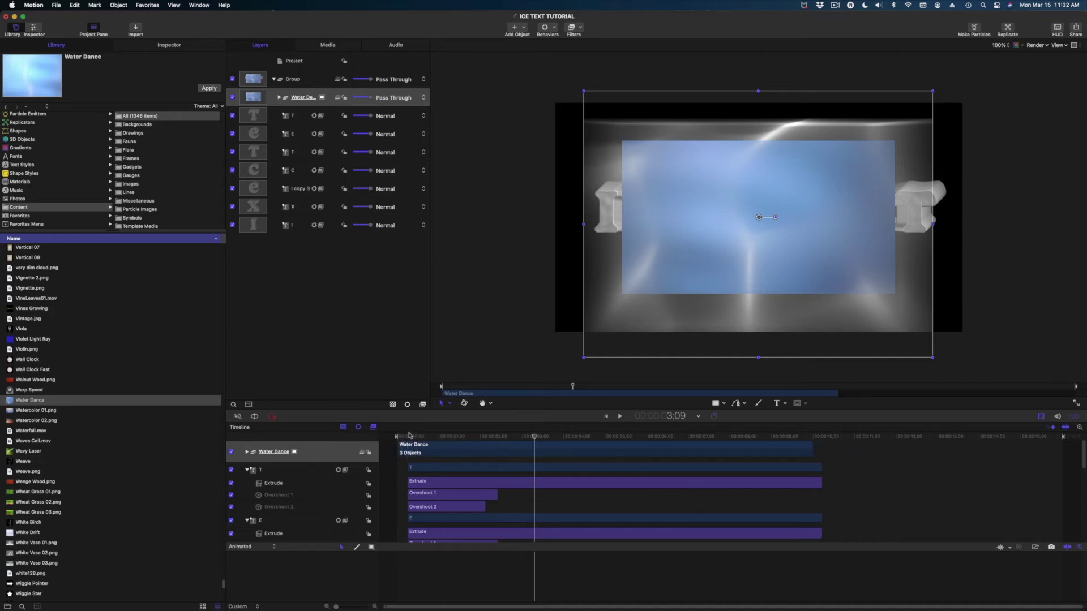
left_click_drag(420, 437, 511, 451)
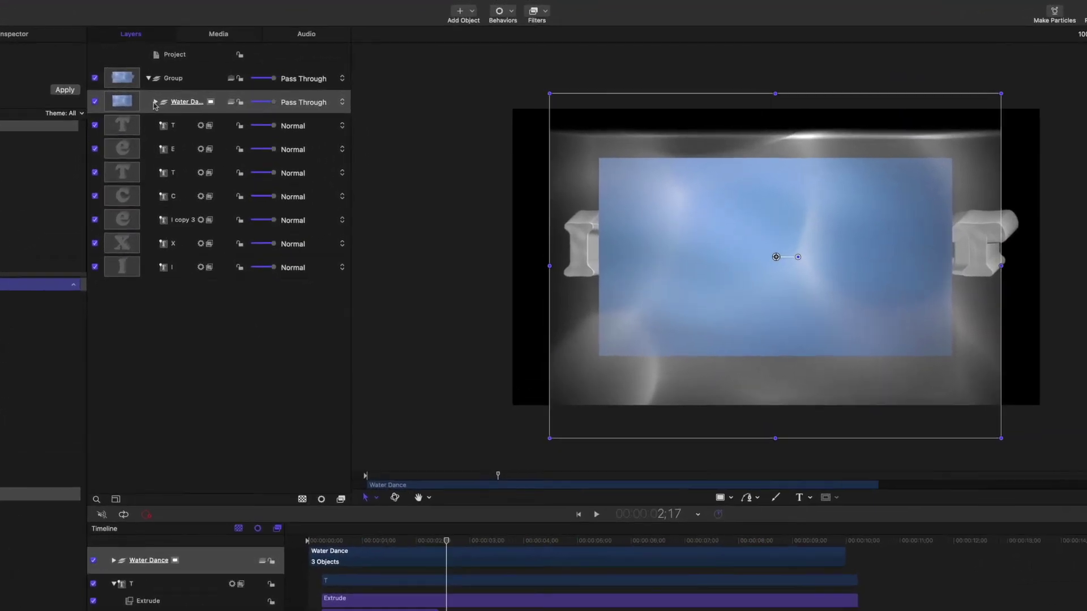
Move the Gradient layer out of the Water Dance group to the bottom of the layer stack, behind the letters.
left_click(279, 98)
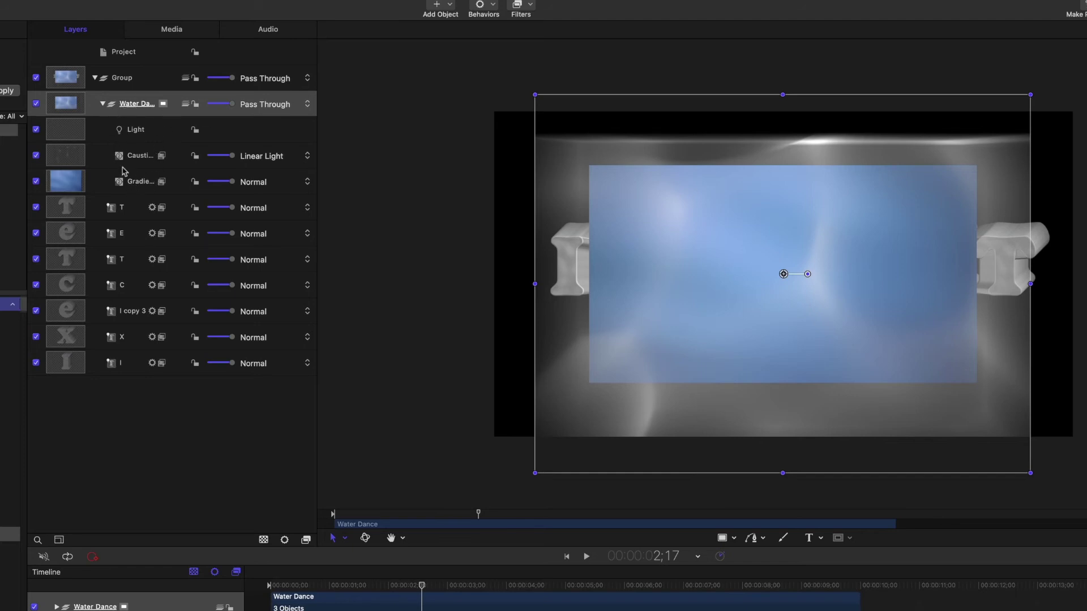
left_click(137, 186)
left_click_drag(105, 188, 102, 381)
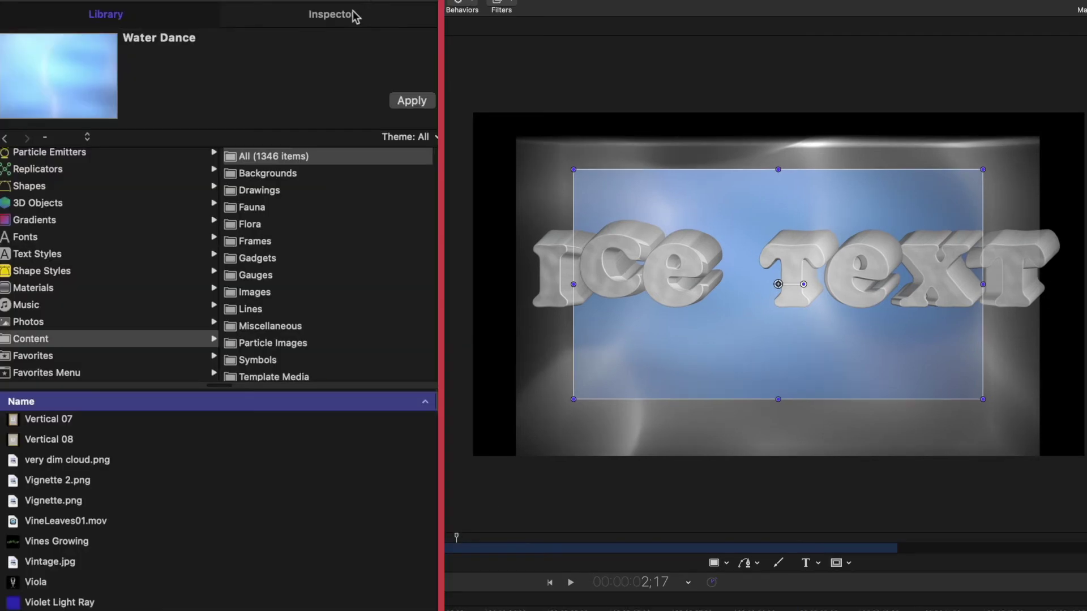
Scale the Gradient background up to 305% so it covers the whole frame.
left_click(354, 17)
left_click(68, 148)
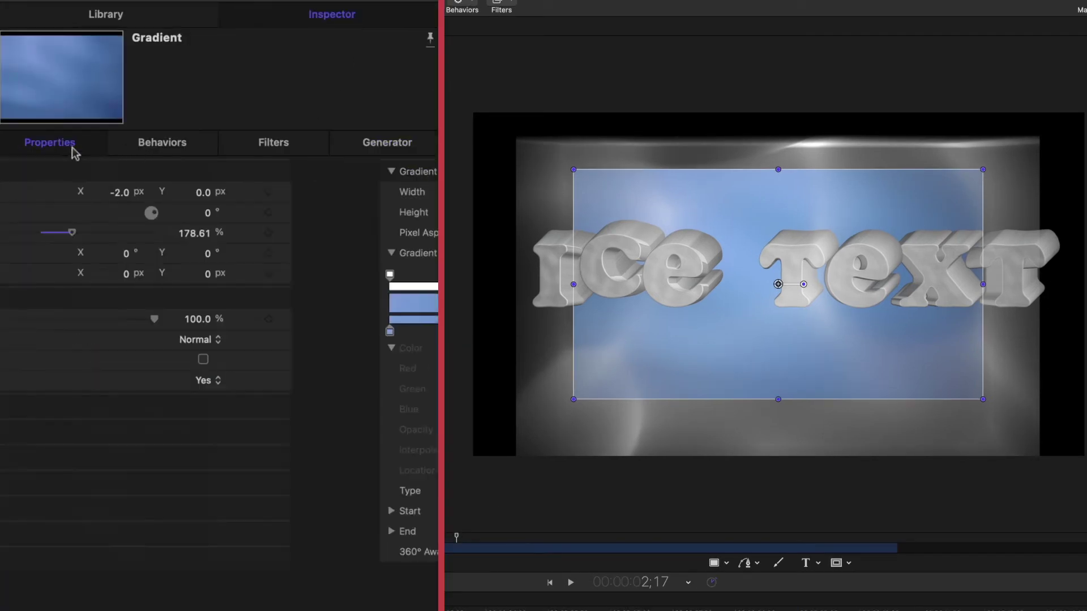
left_click(242, 233)
left_click_drag(240, 233, 262, 235)
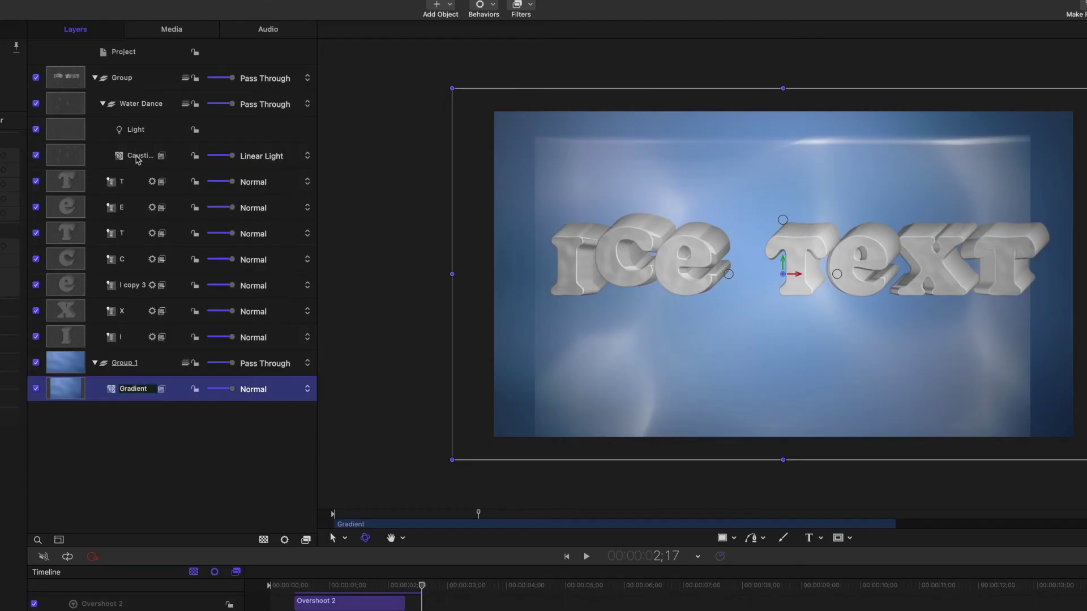
Scale the Caustics layer up to 279% so its light pattern spans the frame, and scrub the timeline to check it.
left_click(307, 135)
mouse_move(318, 29)
left_mouse_down()
mouse_move(449, 28)
mouse_move(302, 30)
left_mouse_up()
left_click(107, 163)
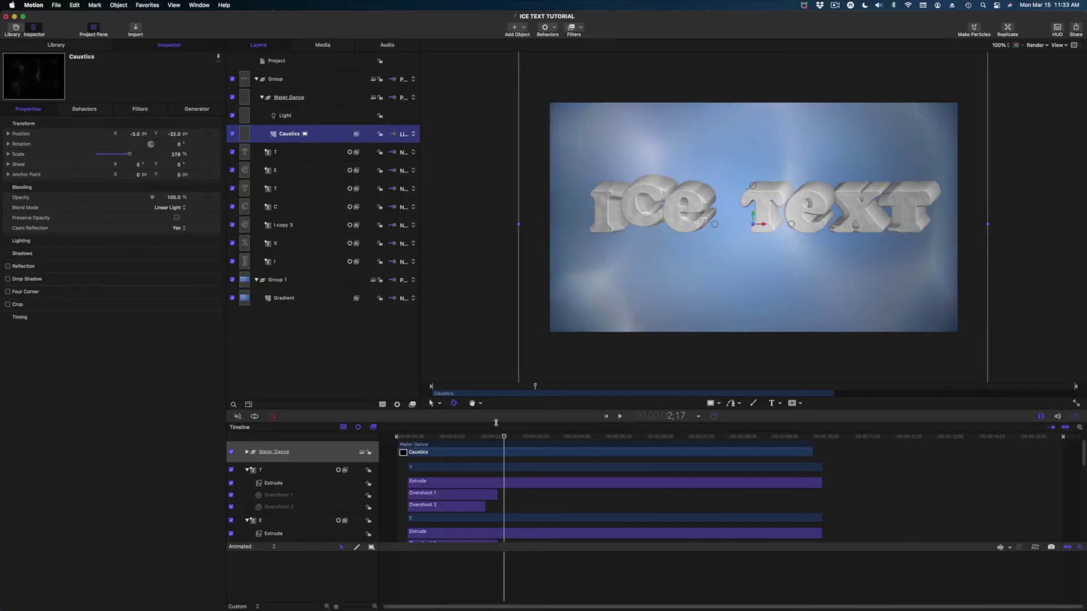
left_click_drag(487, 438, 520, 437)
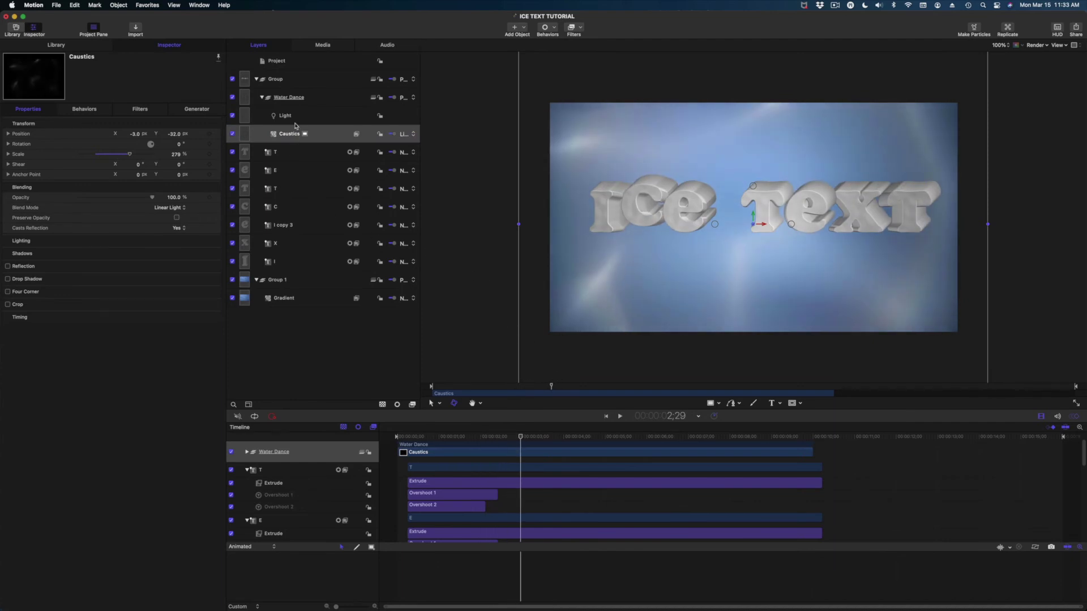
Compare the Gradient and Caustics layers by toggling the Caustics visibility and scrubbing through the animated light pattern.
left_click(284, 299)
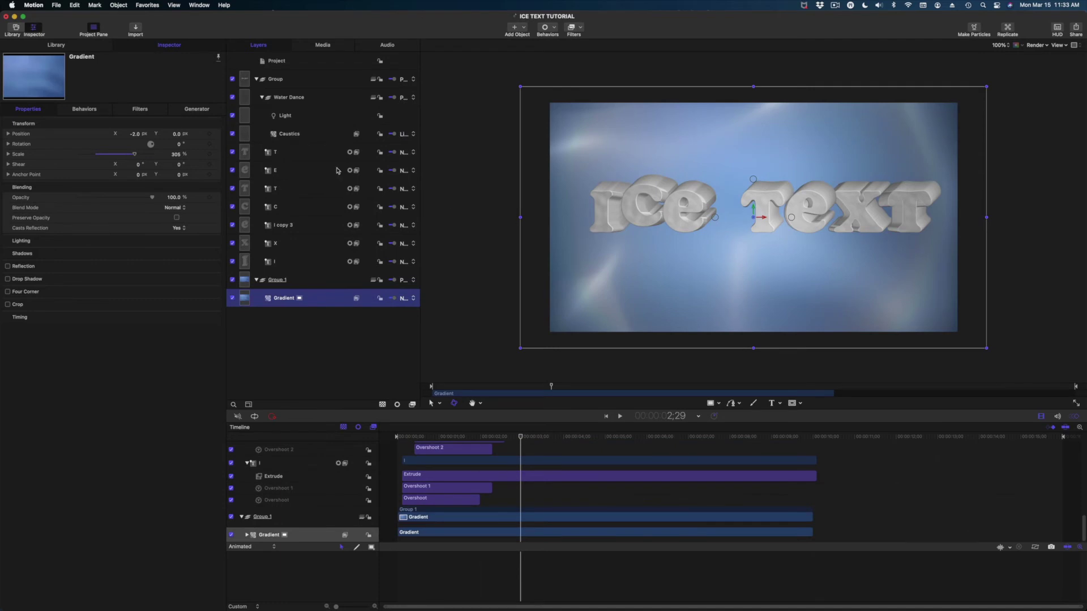
left_click(303, 132)
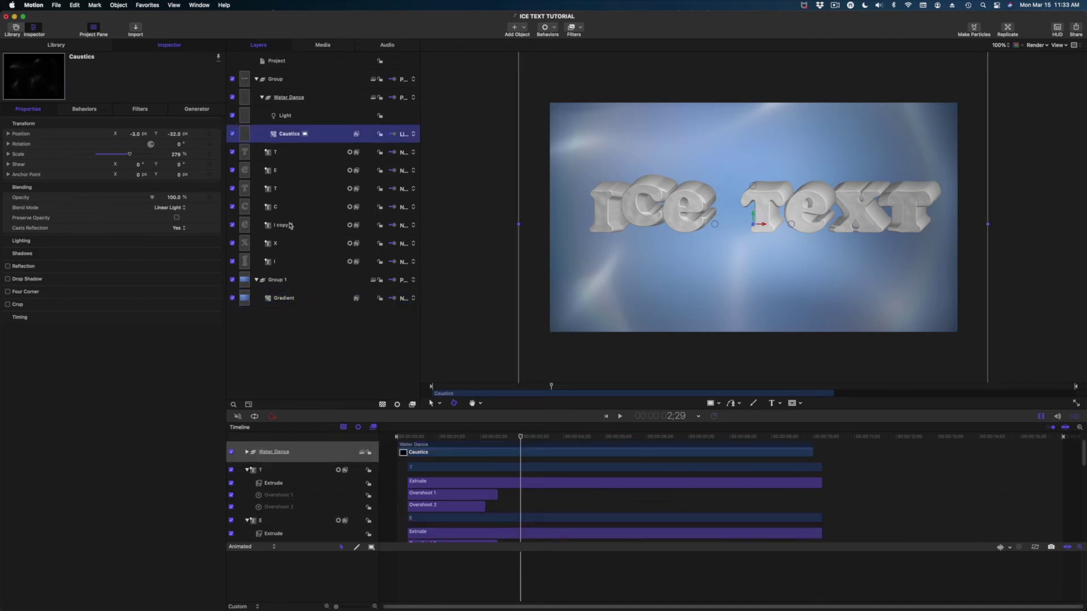
left_click_drag(496, 437, 594, 451)
left_click(232, 135)
left_click(233, 135)
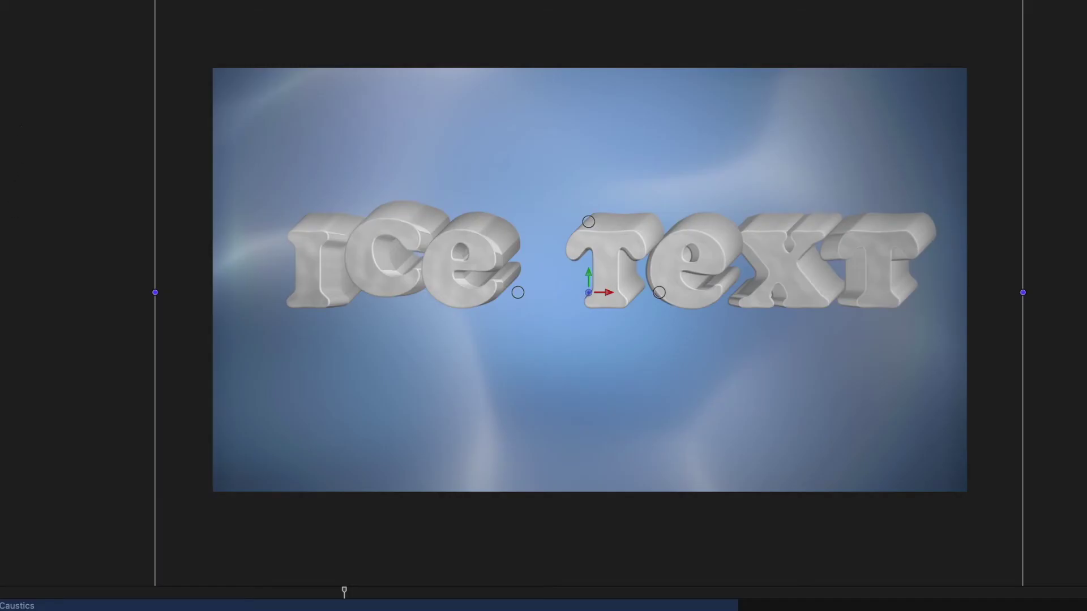
left_click_drag(344, 592, 391, 592)
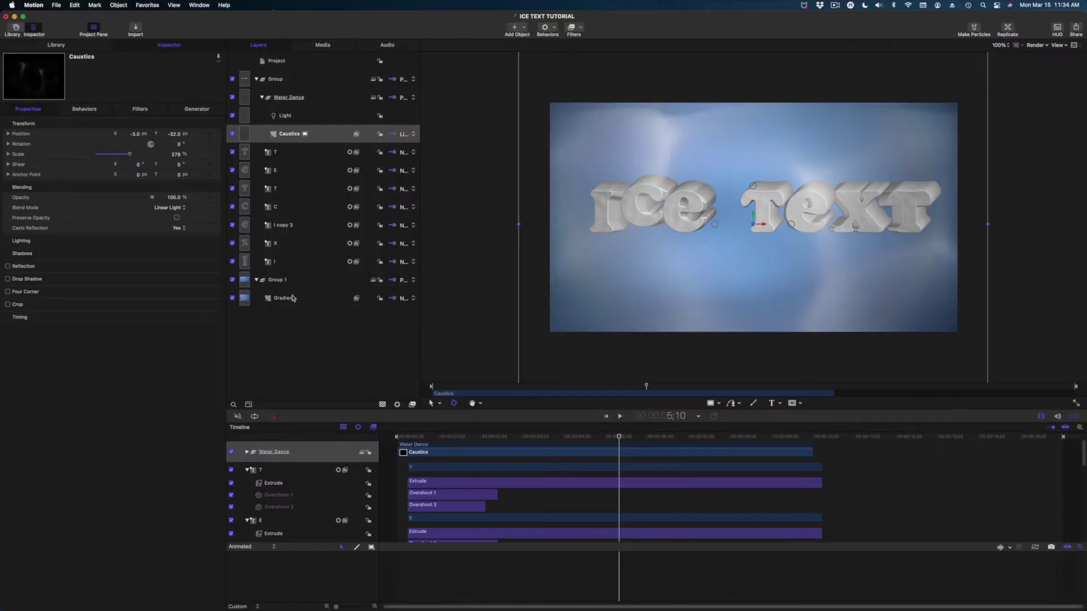
Recolor the first and middle color tags of the Gradient generator to pale, desaturated grey-blues.
left_click(293, 298)
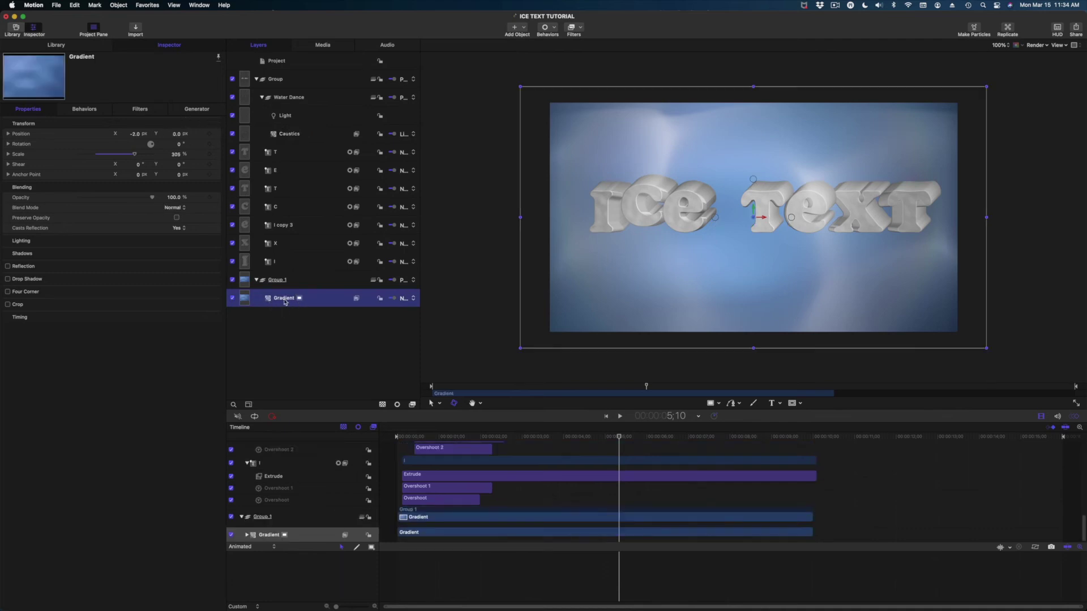
left_click(198, 111)
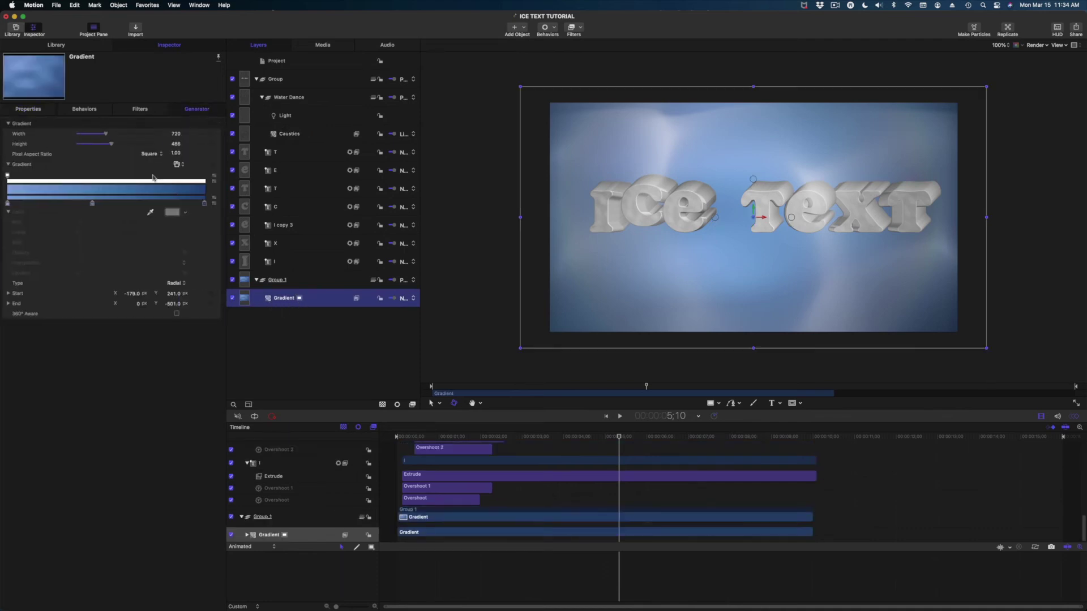
left_click(6, 204)
left_click(172, 212)
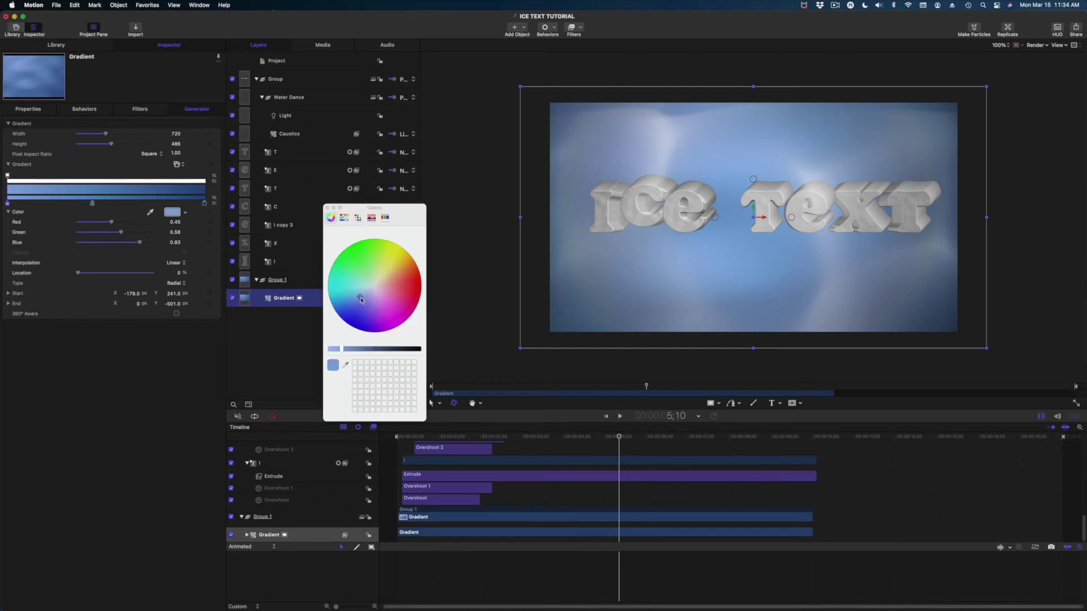
left_click(93, 204)
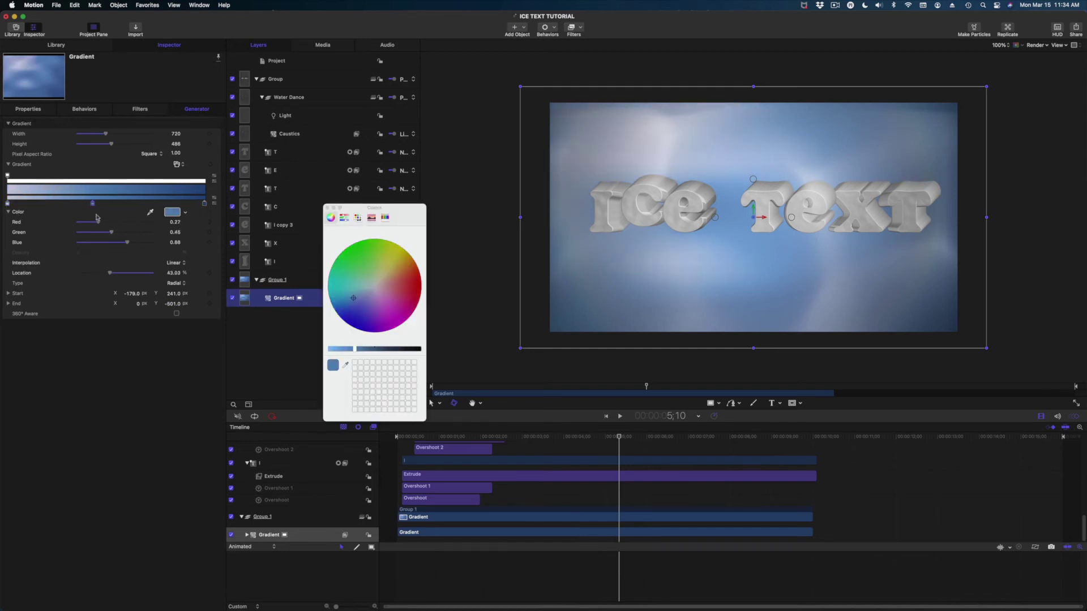
left_click_drag(350, 304, 369, 290)
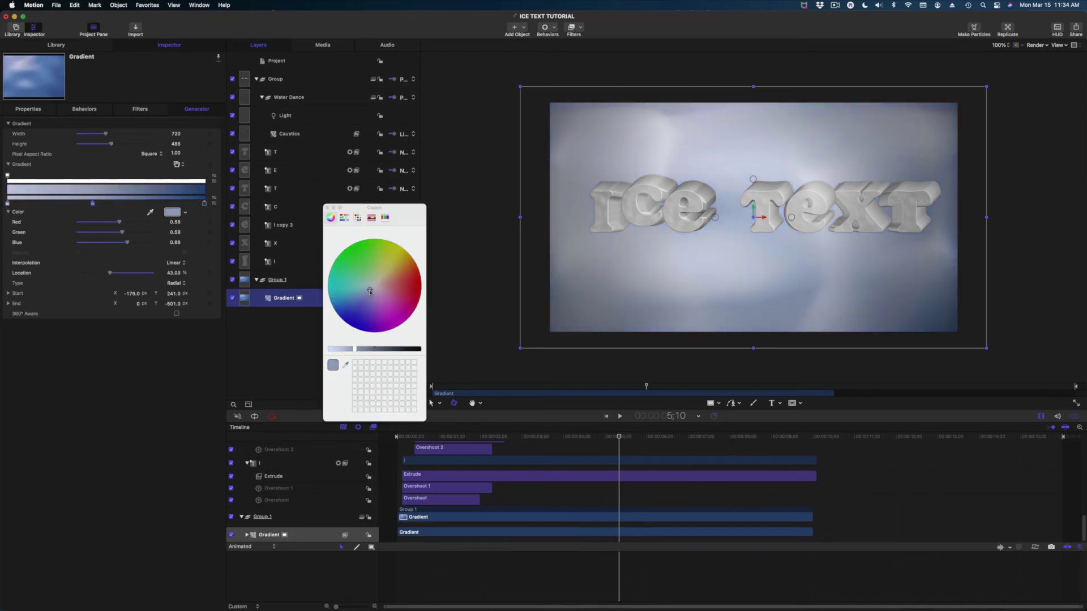
Set the Gradient's last color tag to a grey-blue of red 0.33, green 0.34, blue 0.41, and play the animation from the start.
left_click(204, 203)
left_click_drag(354, 304, 369, 292)
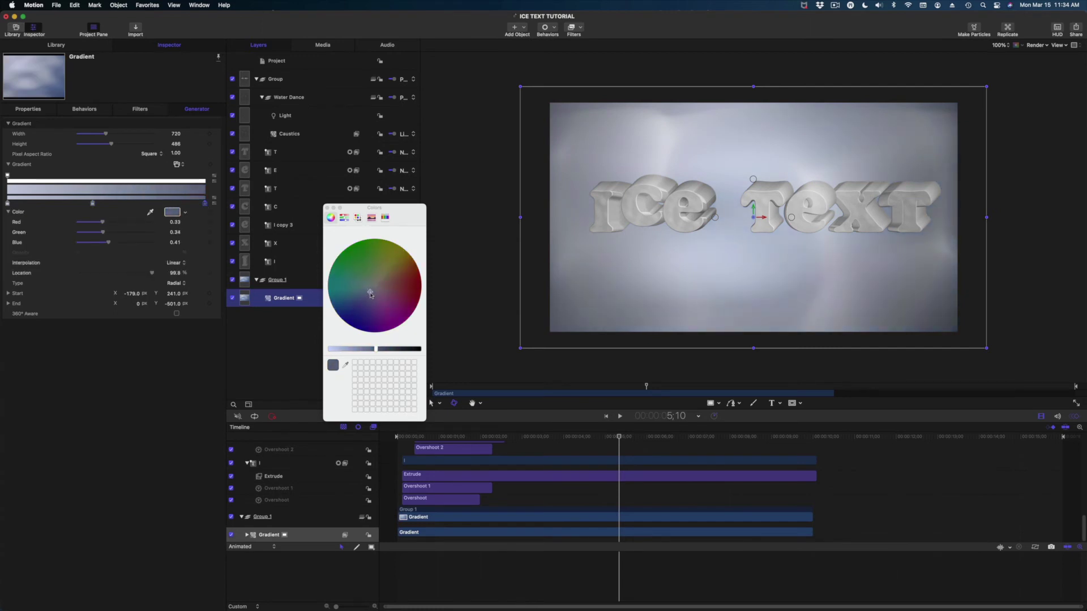
left_click(327, 207)
left_click_drag(477, 437, 398, 436)
key("space")
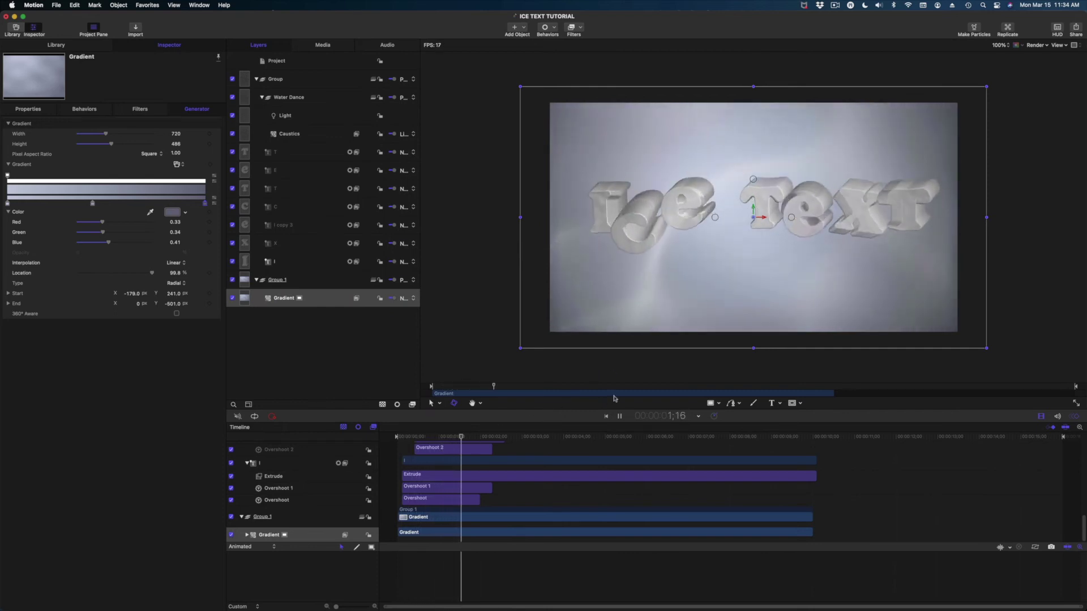
key("space")
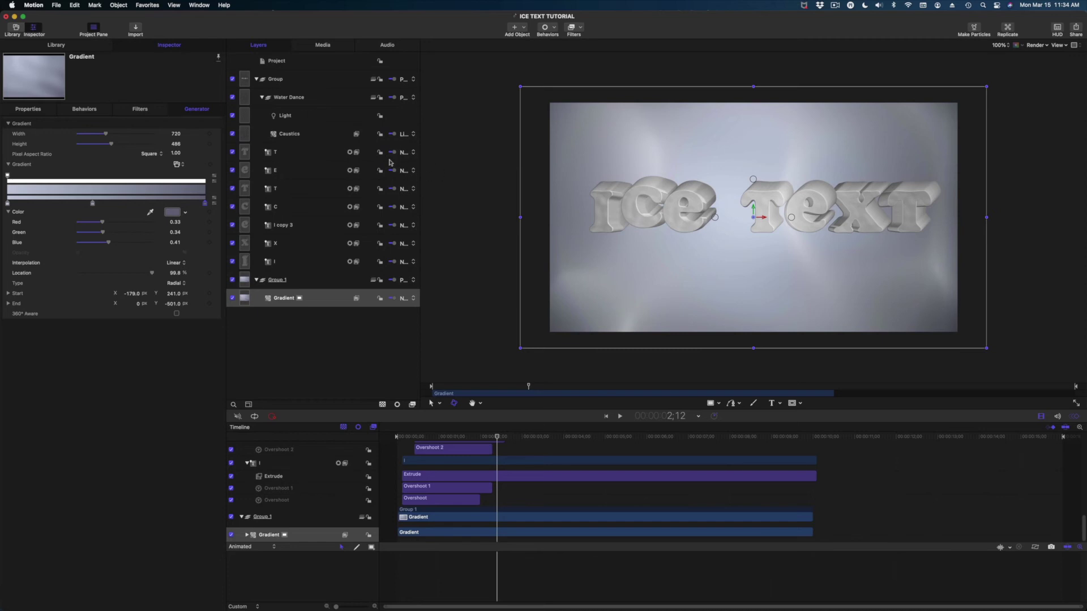
Lower the opacity of all seven letter layers together so they look translucent, and play the animation.
left_click(298, 264)
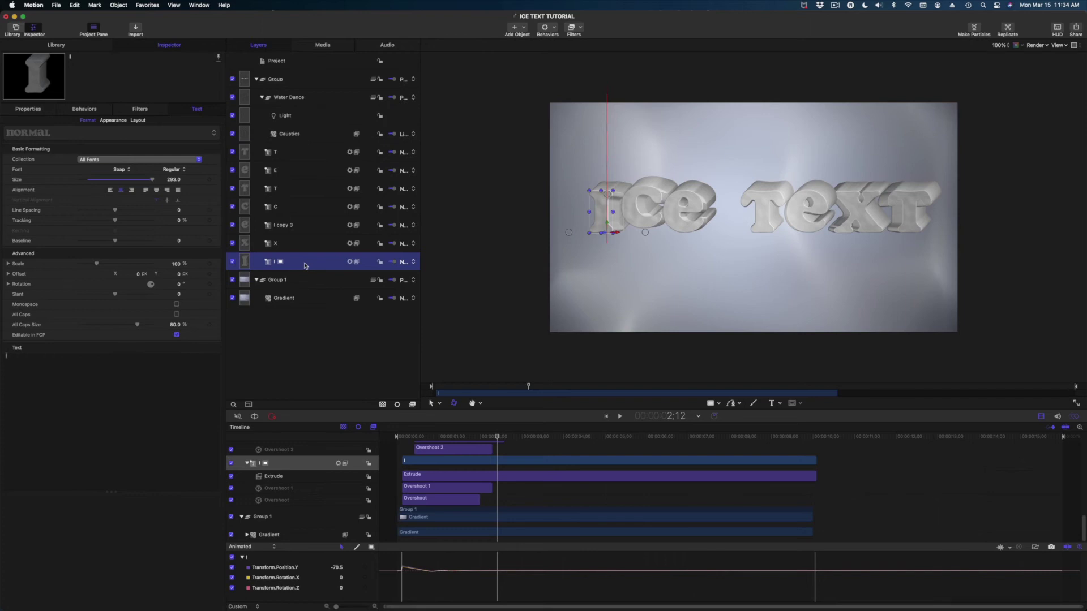
left_click(302, 156, "shift")
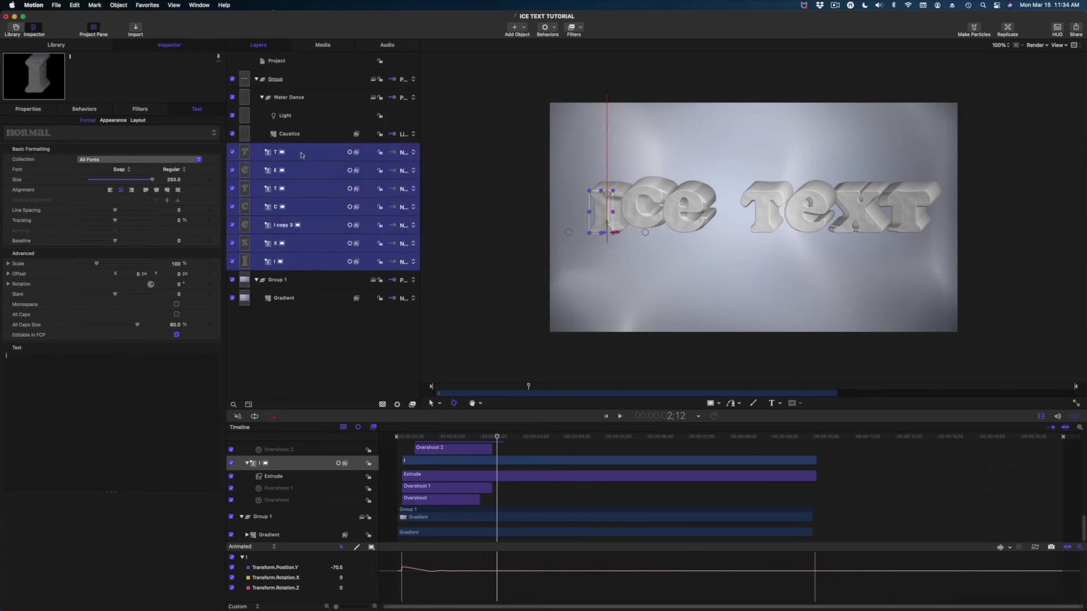
left_click(25, 113)
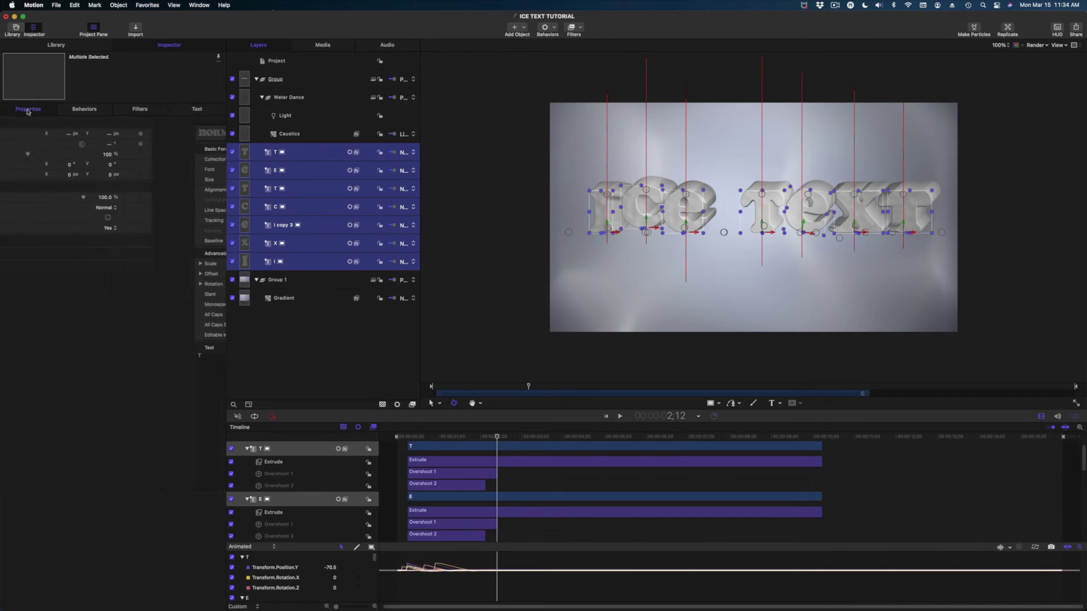
left_click_drag(153, 197, 114, 200)
left_click_drag(221, 325, 233, 325)
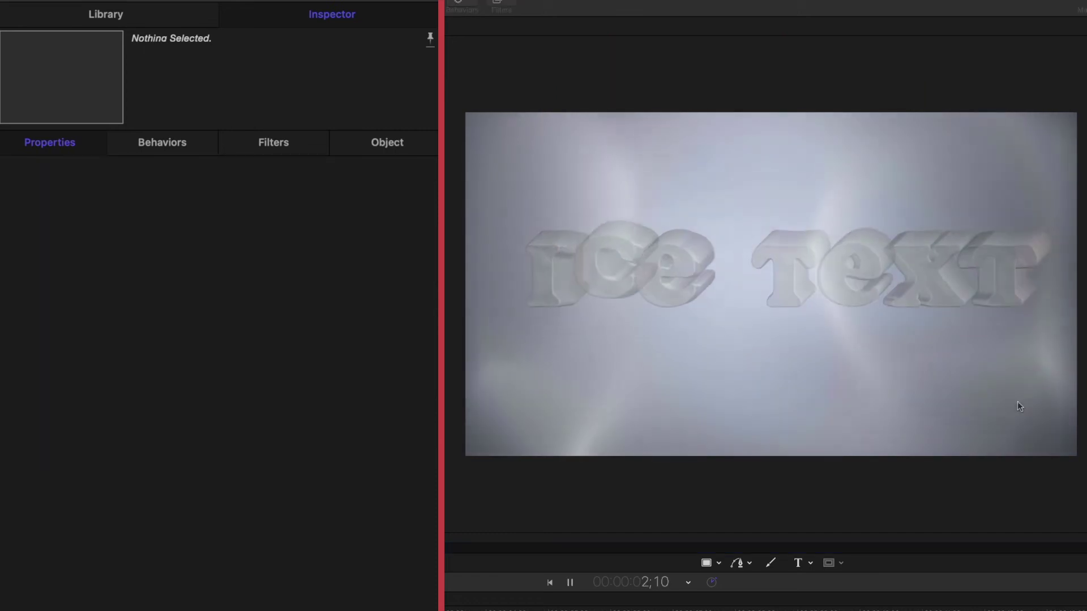
key("space")
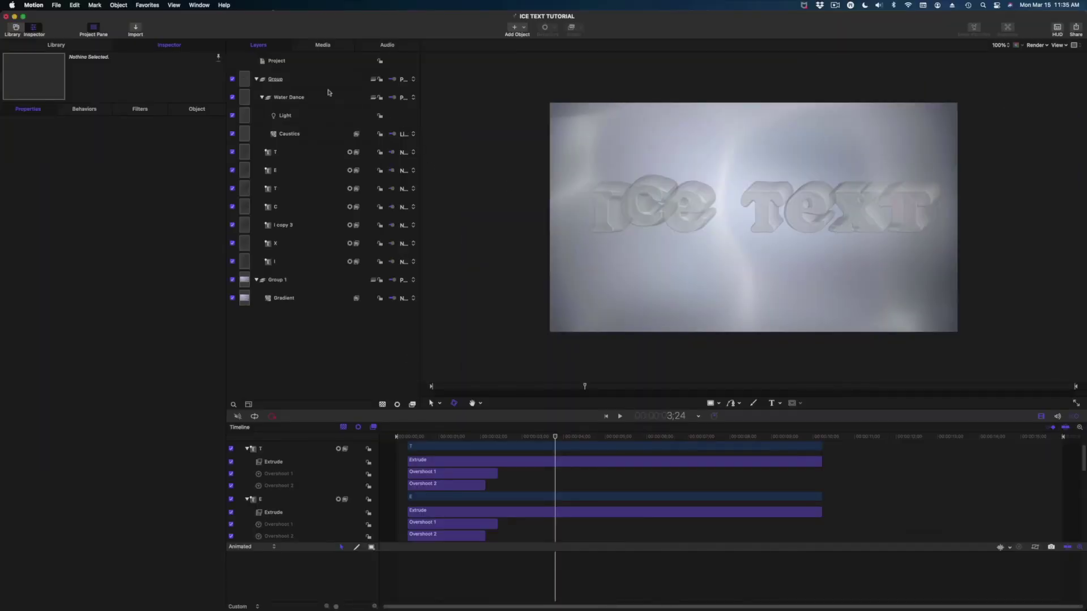
Set the Caustics generator's refraction to 164 and its size to 0.38.
left_click(297, 139)
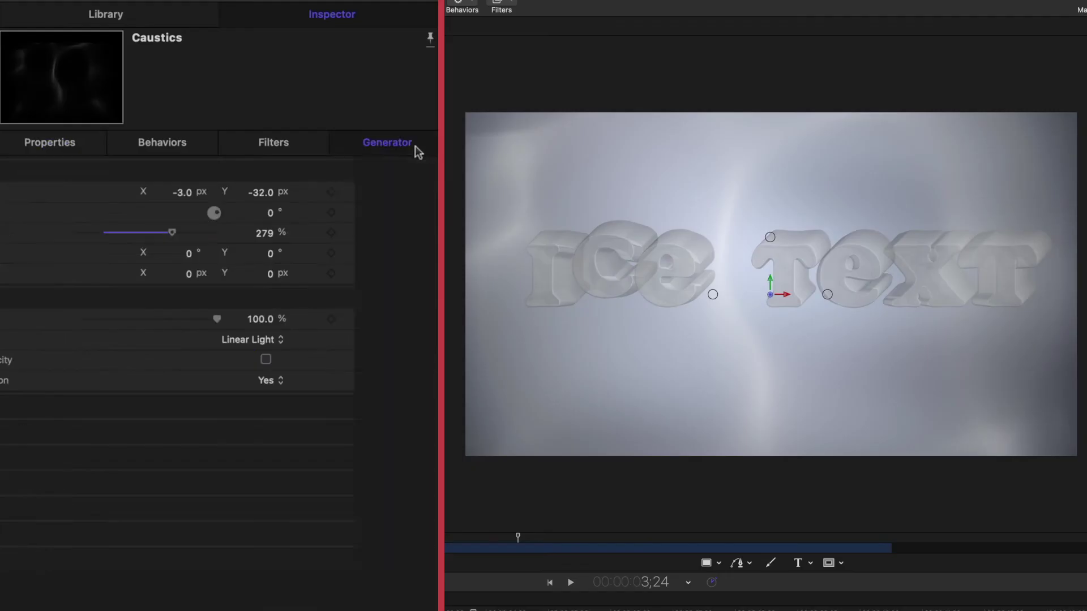
left_click(209, 111)
left_click_drag(203, 300, 266, 296)
left_click_drag(238, 255, 262, 262)
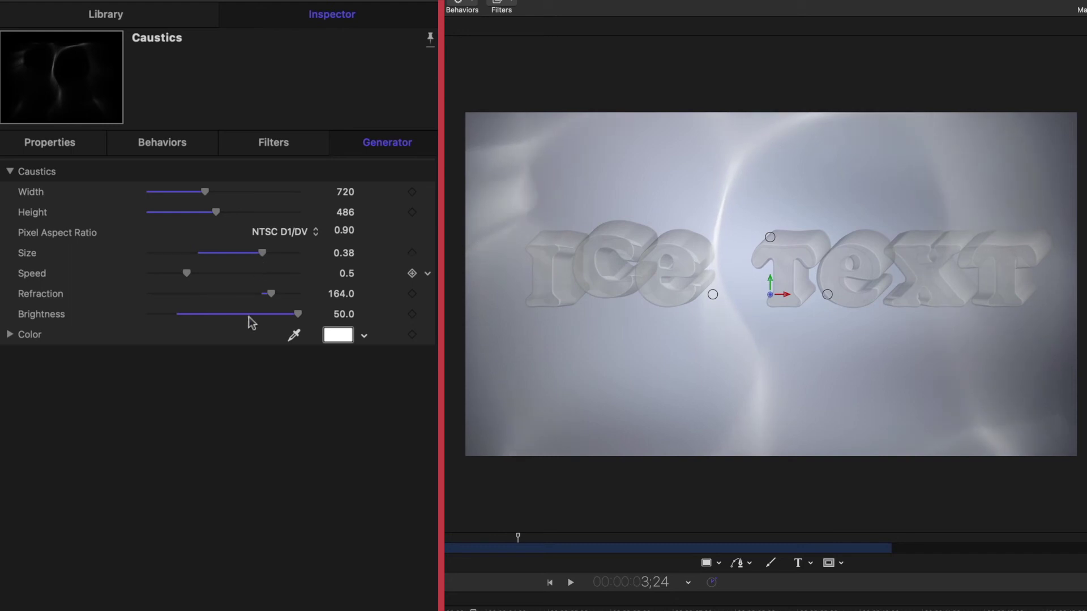
Set the Caustics brightness to 45 and speed to 0.45, and play the animation to check the motion.
left_click_drag(296, 318, 368, 313)
left_click_drag(189, 264, 167, 274)
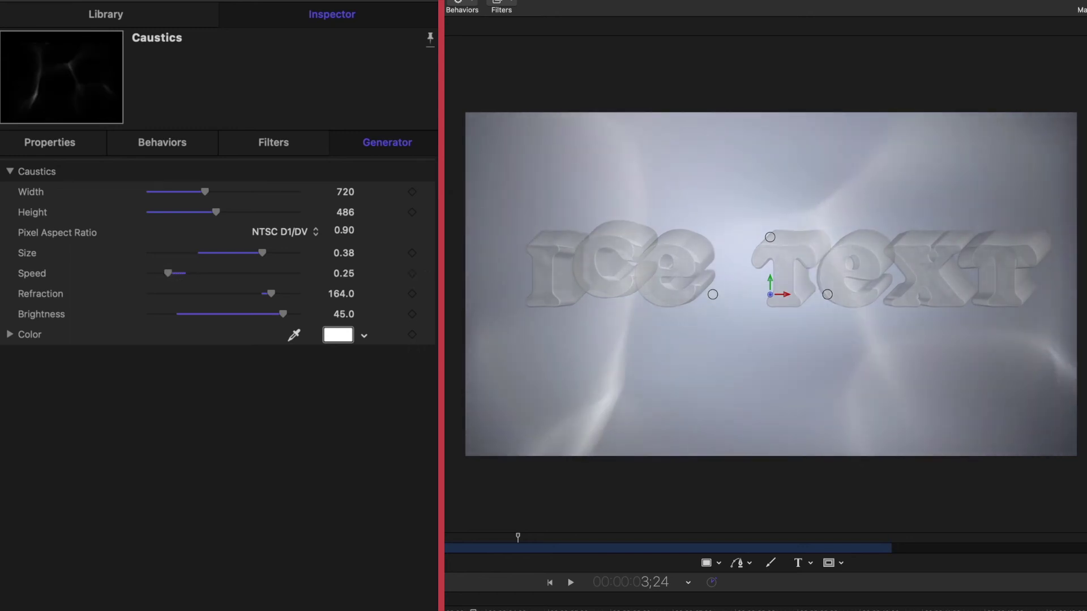
key("space")
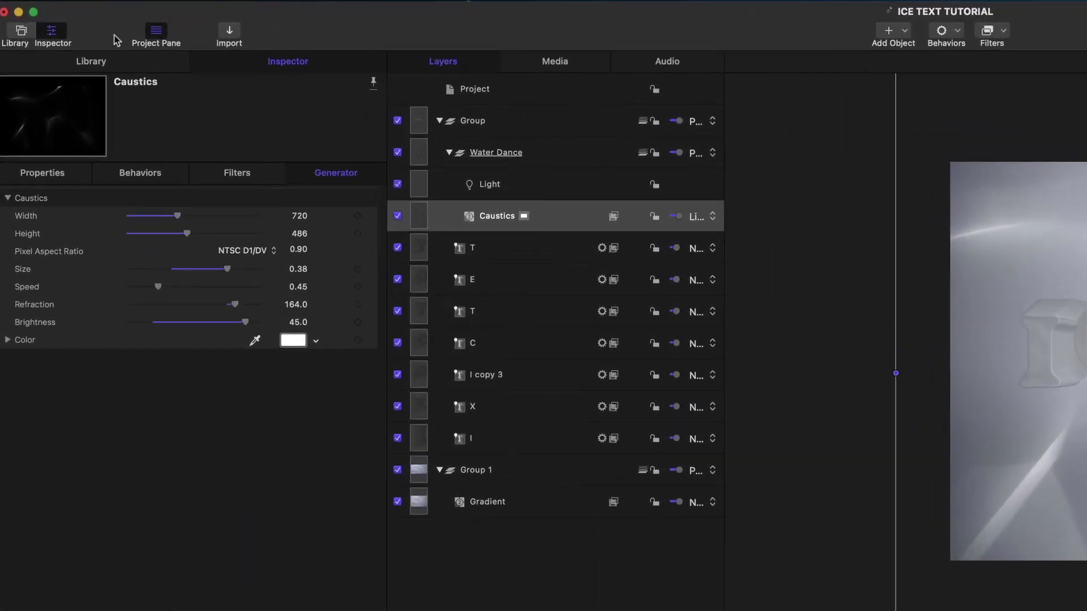
Add the Bubbles particle emitter from the library to the Water Dance group, directly below Caustics, and expand it.
left_click(124, 66)
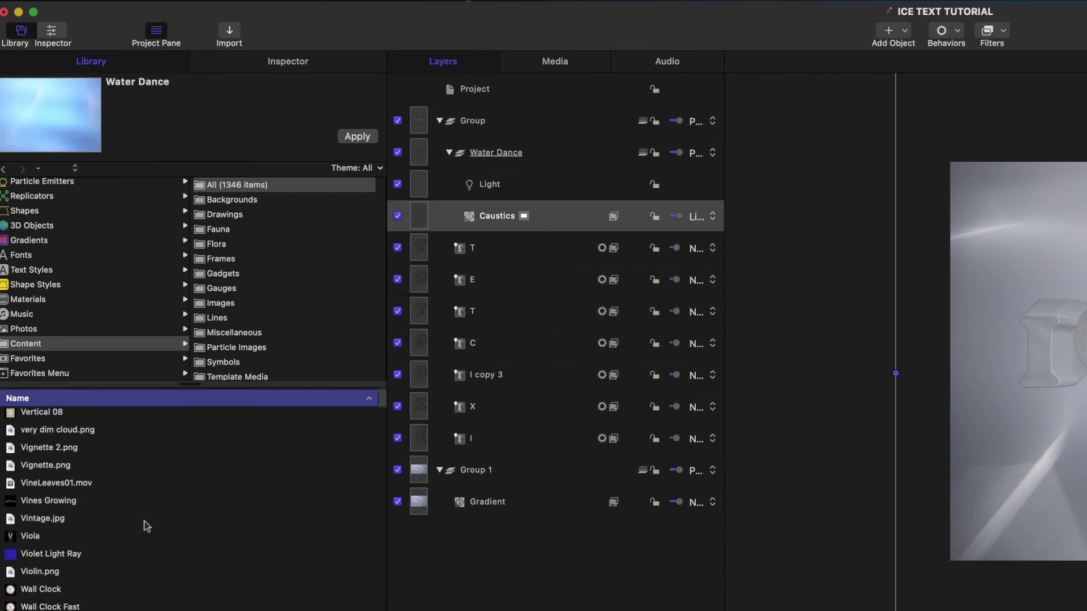
scroll(141, 509, "up", 5)
scroll(85, 271, "up", 3)
left_click(69, 230)
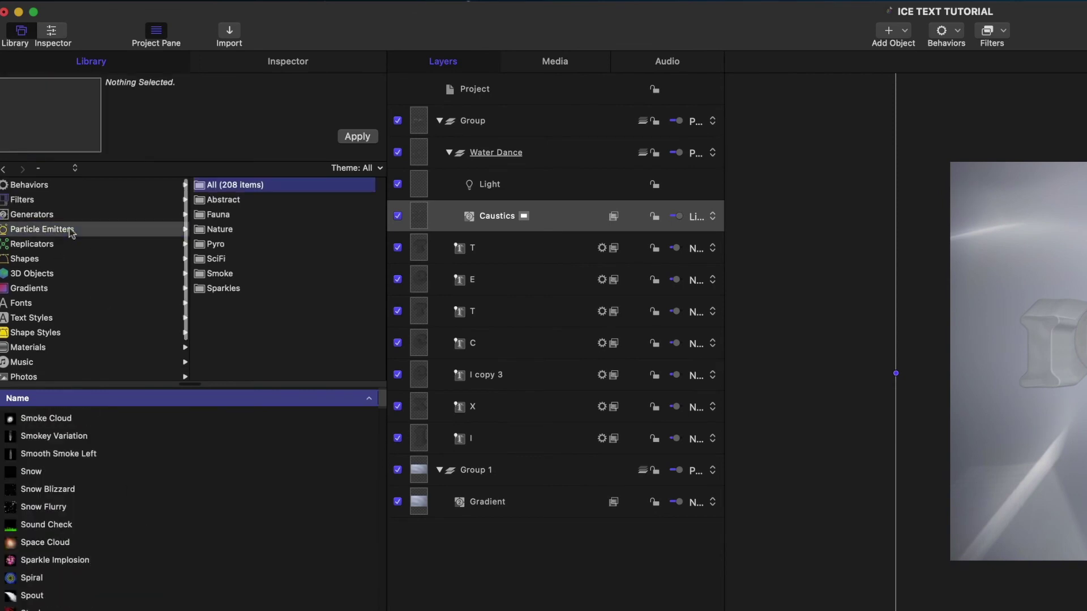
scroll(144, 542, "up", 10)
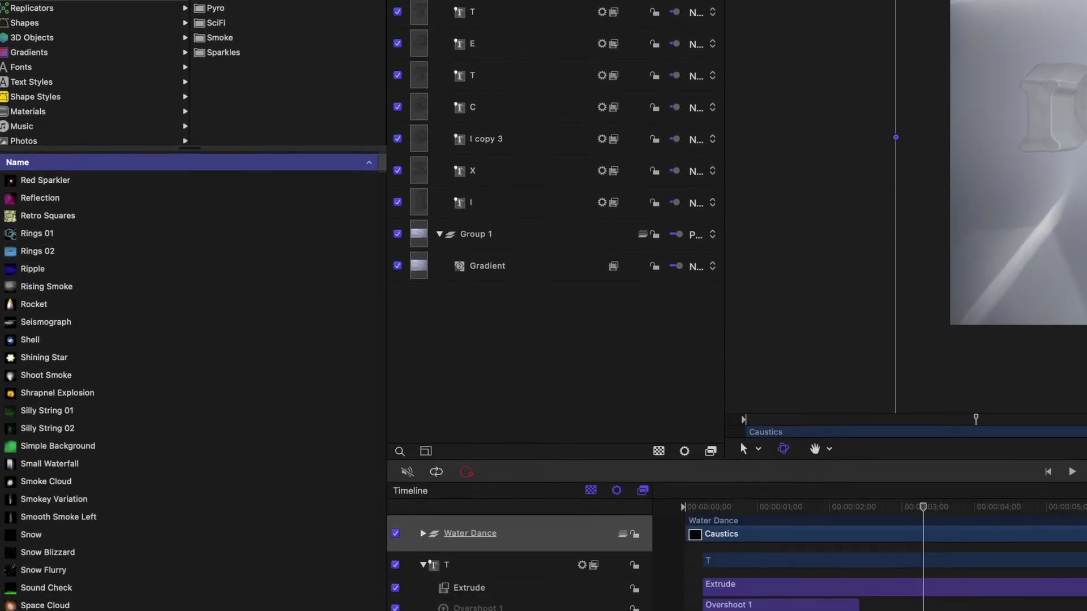
scroll(383, 463, "up", 15)
scroll(383, 85, "up", 10)
left_click_drag(51, 434, 494, 0)
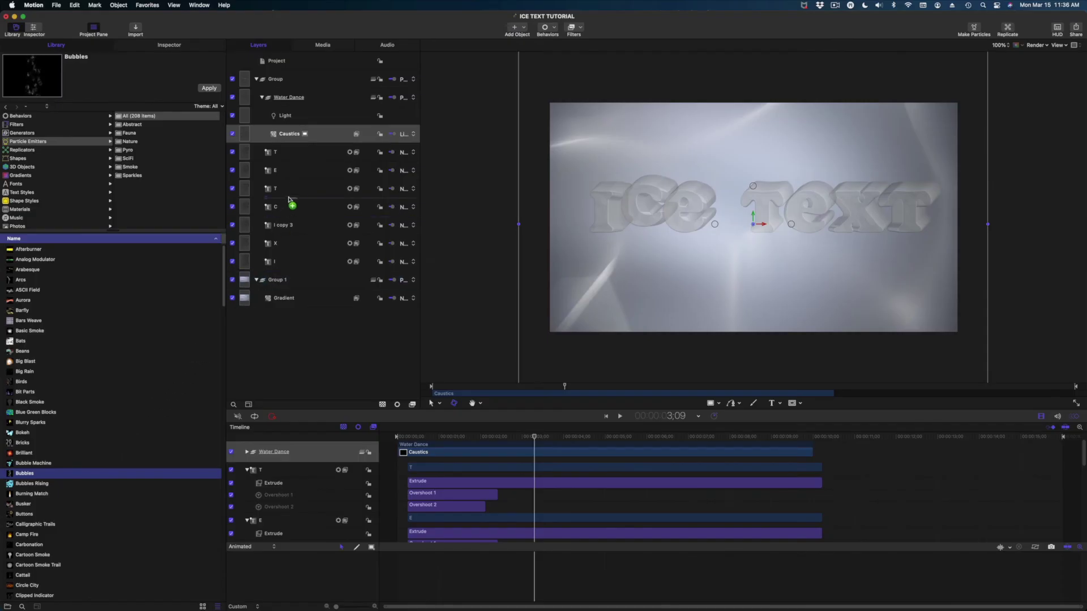
left_click_drag(289, 199, 296, 147)
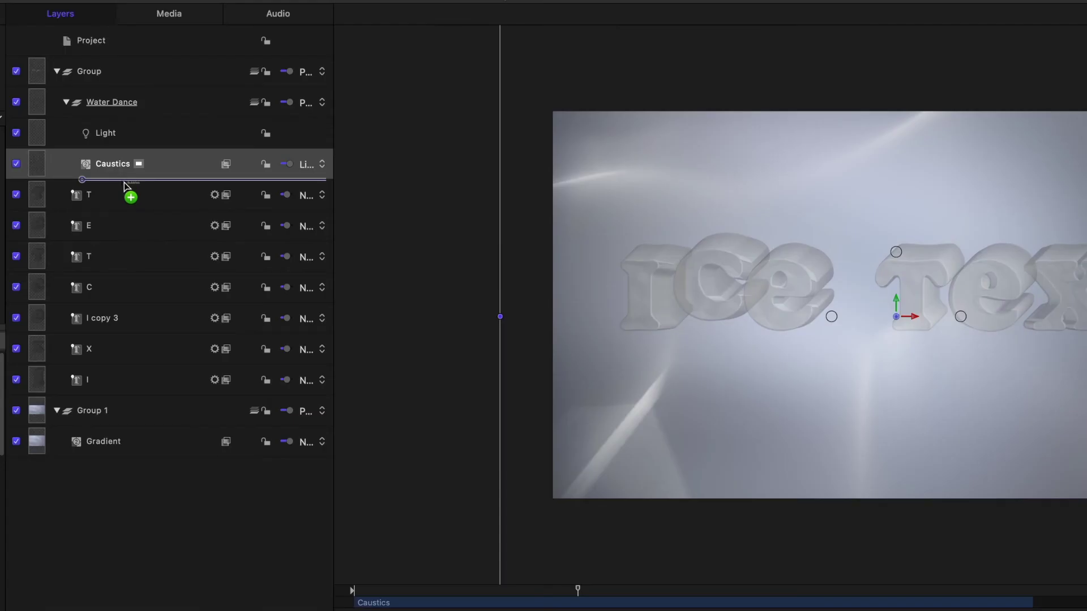
left_click_drag(124, 185, 125, 186)
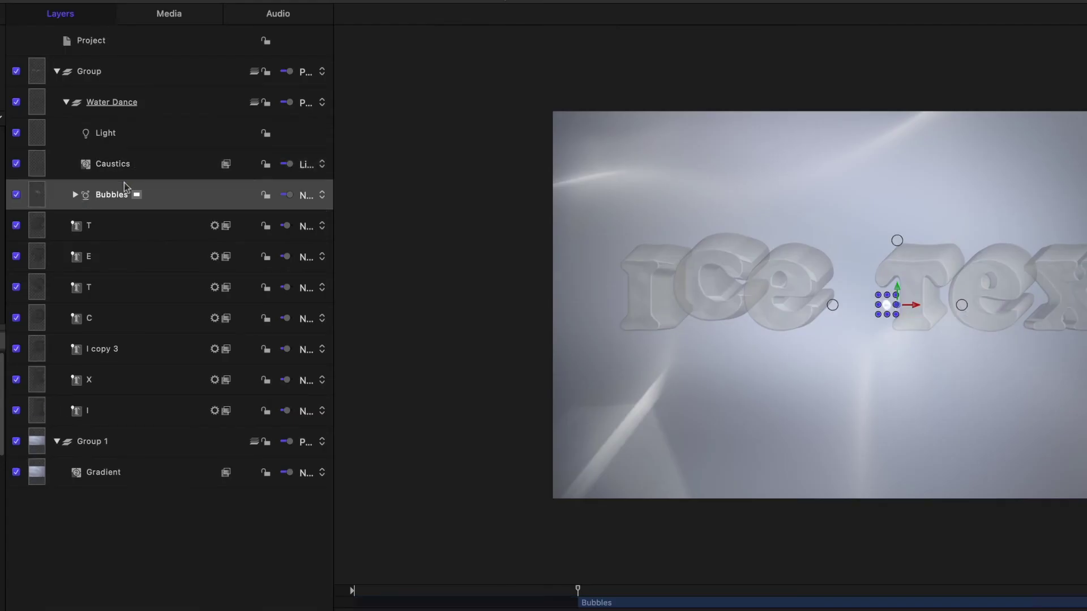
left_click(75, 196)
double_click(182, 206)
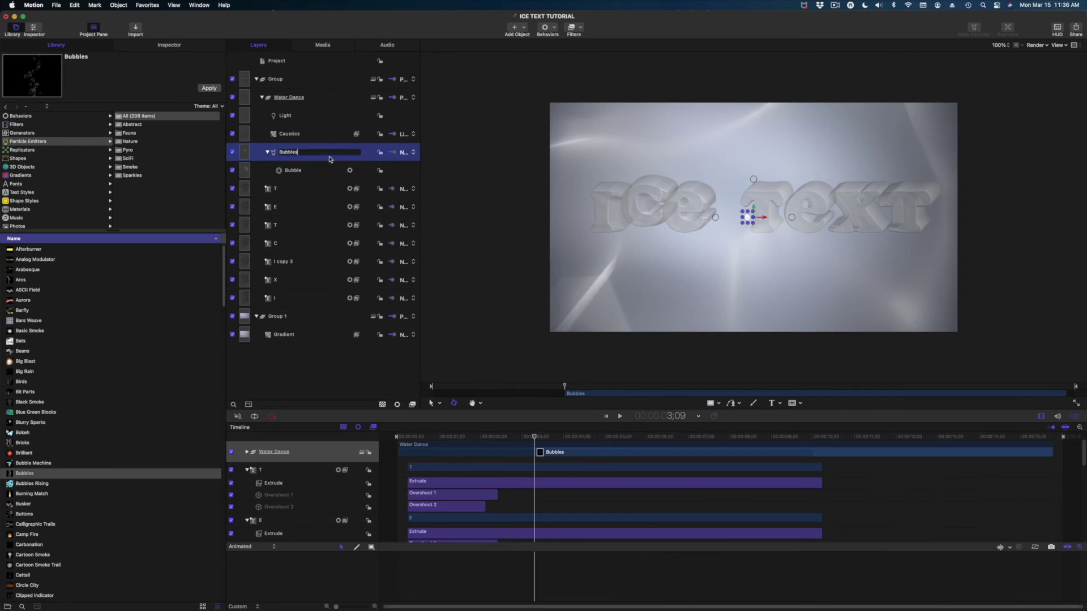
key("Return")
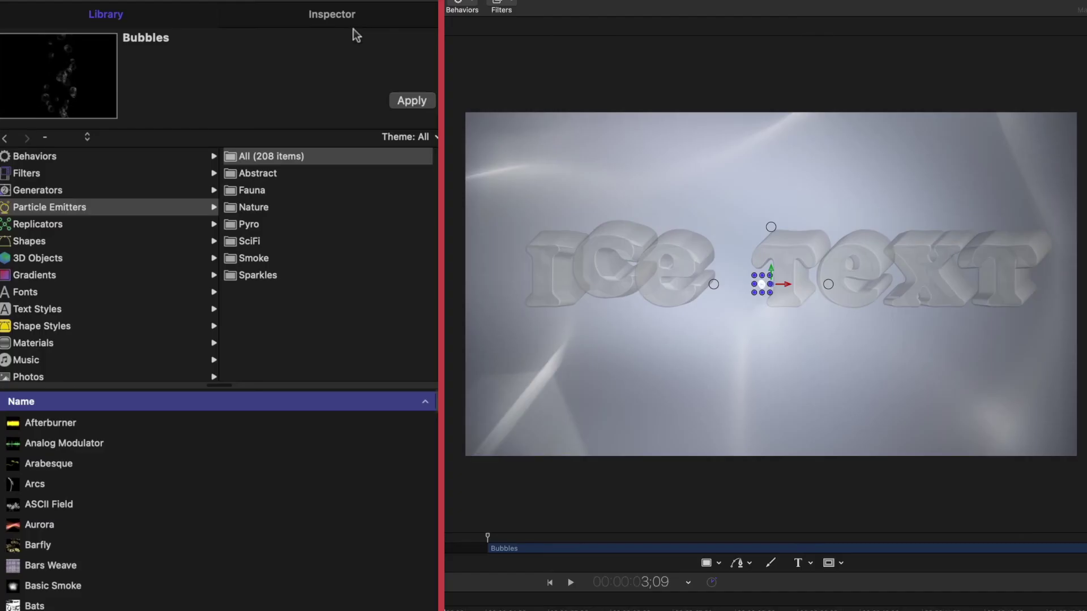
Set the Bubbles emitter's shape to Burst with a radius of 1000 and an emission angle of 330°.
left_click(180, 48)
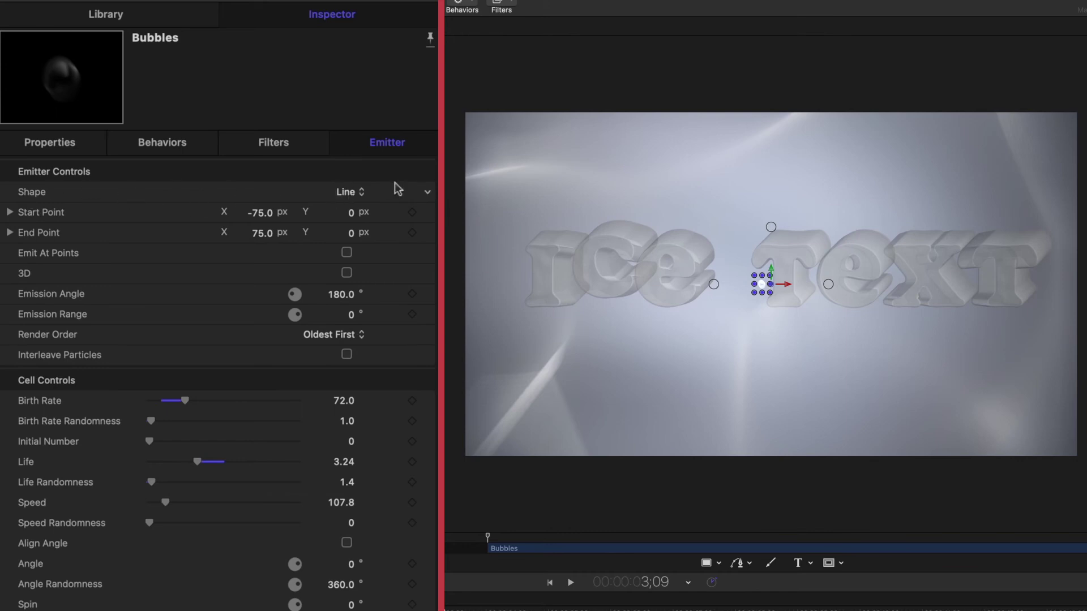
left_click(344, 195)
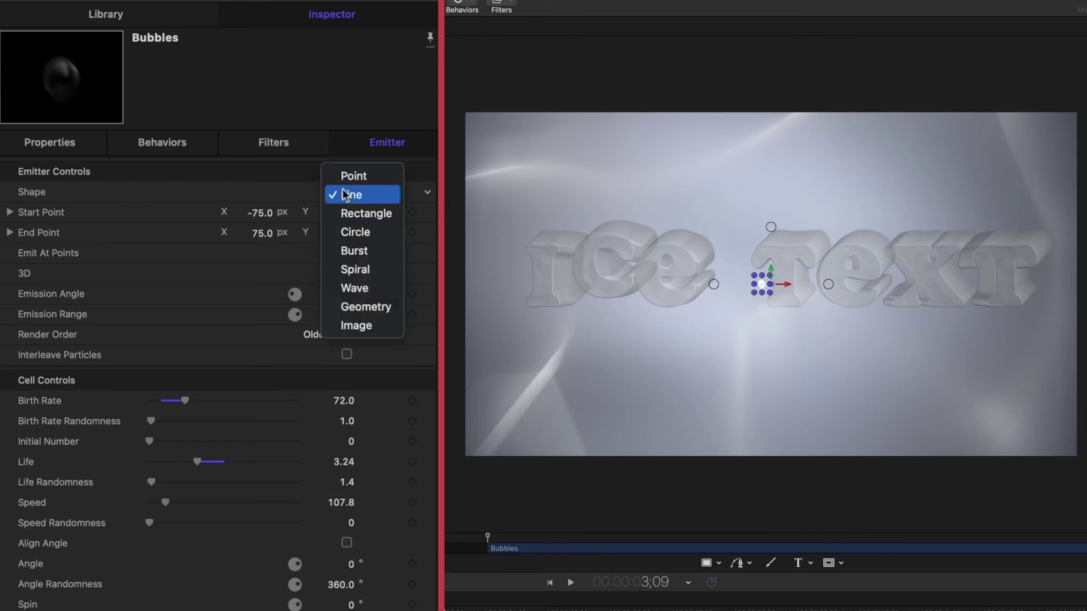
left_click(355, 252)
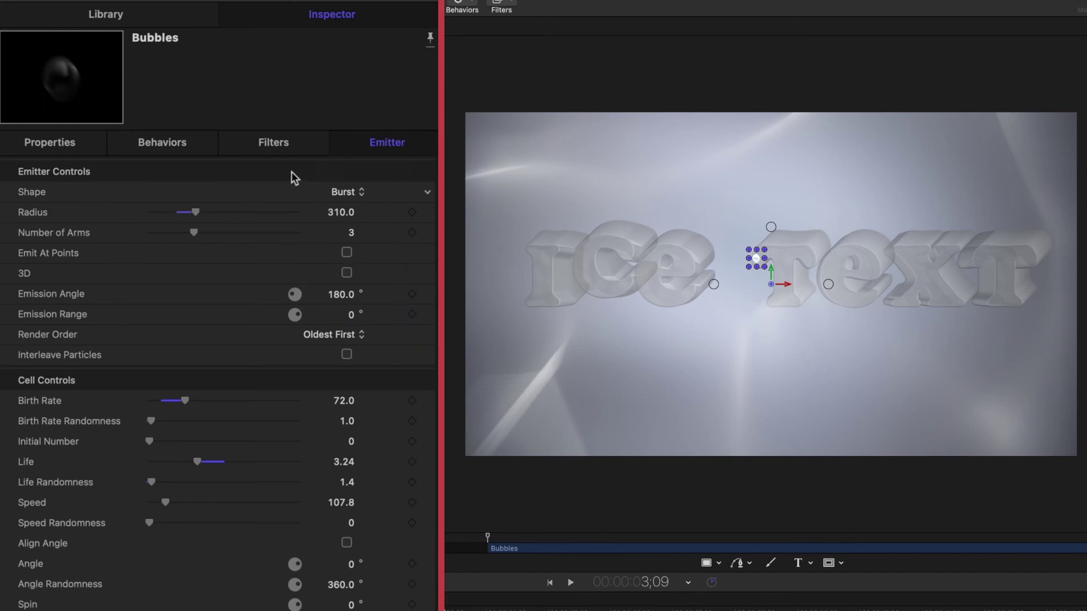
left_click_drag(265, 202, 314, 213)
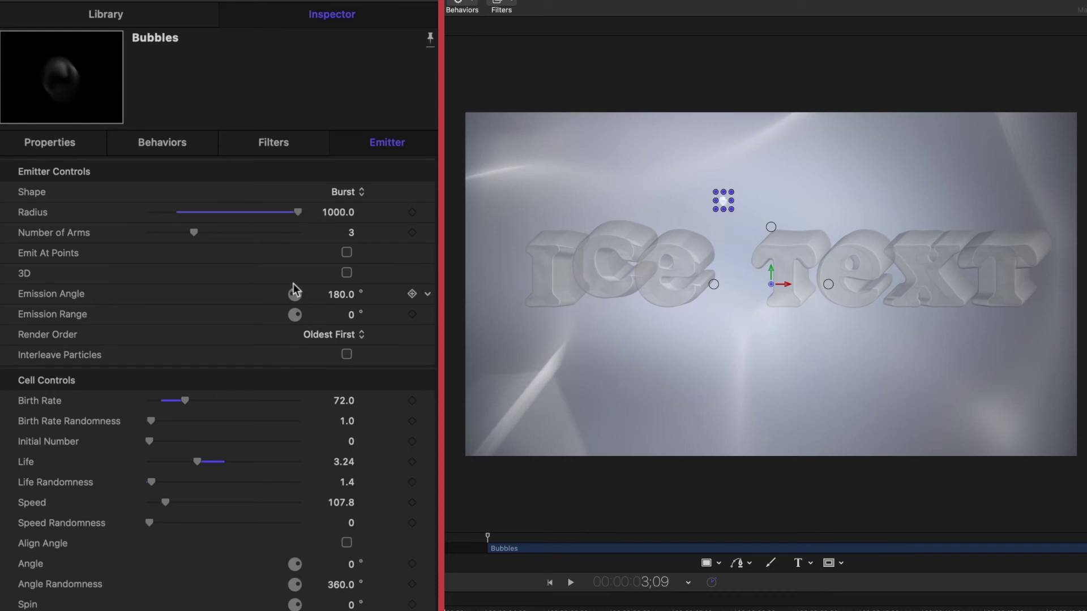
left_click(345, 295)
type("330")
key("Return")
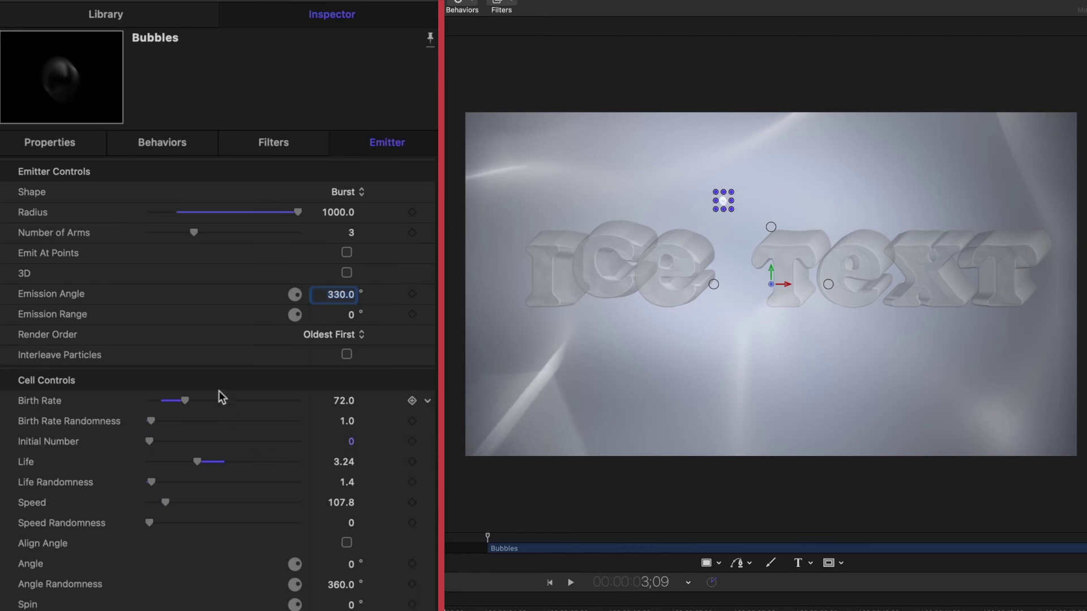
Set the Bubbles emitter's birth rate to 235 and its birth rate randomness to 82.
left_click(345, 402)
type("235")
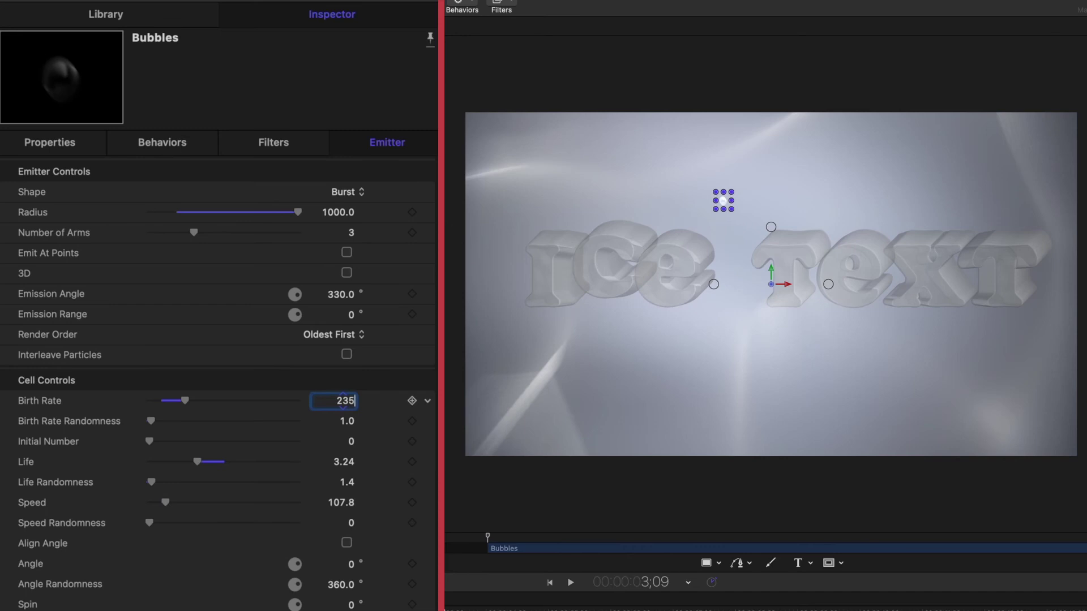
key("Return")
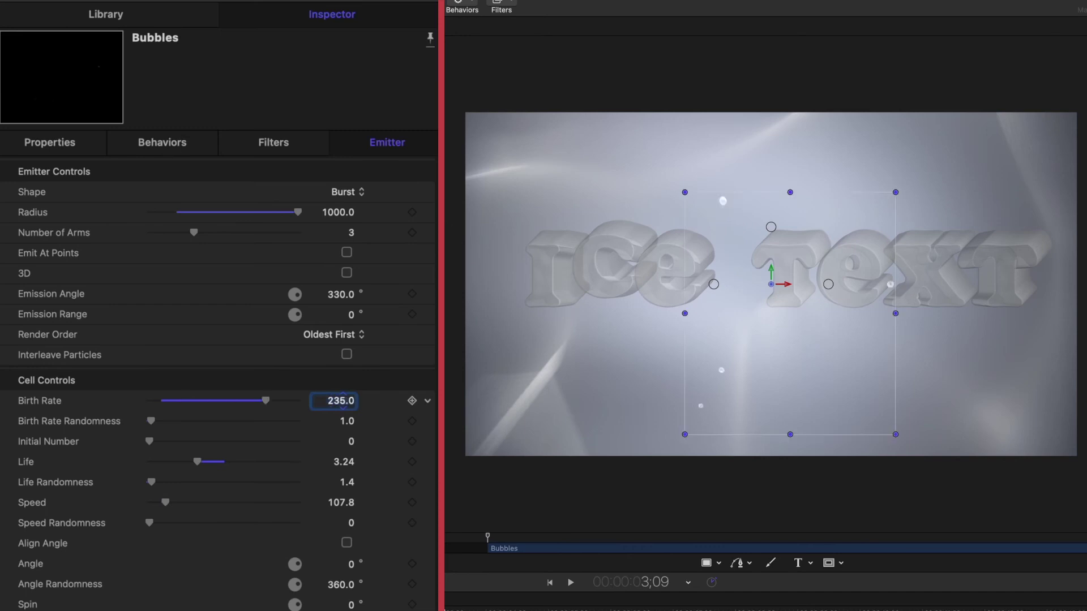
left_click(349, 424)
left_click_drag(346, 422, 347, 396)
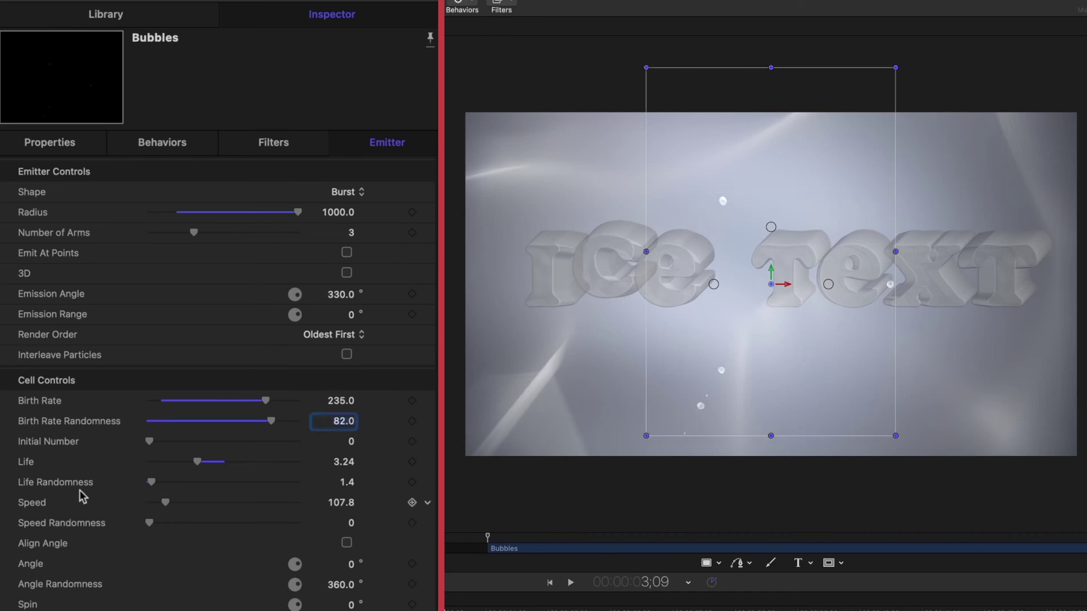
Set the bubble particles' initial number to 25, life to 8.07 and speed to -50.
left_click_drag(152, 438, 188, 441)
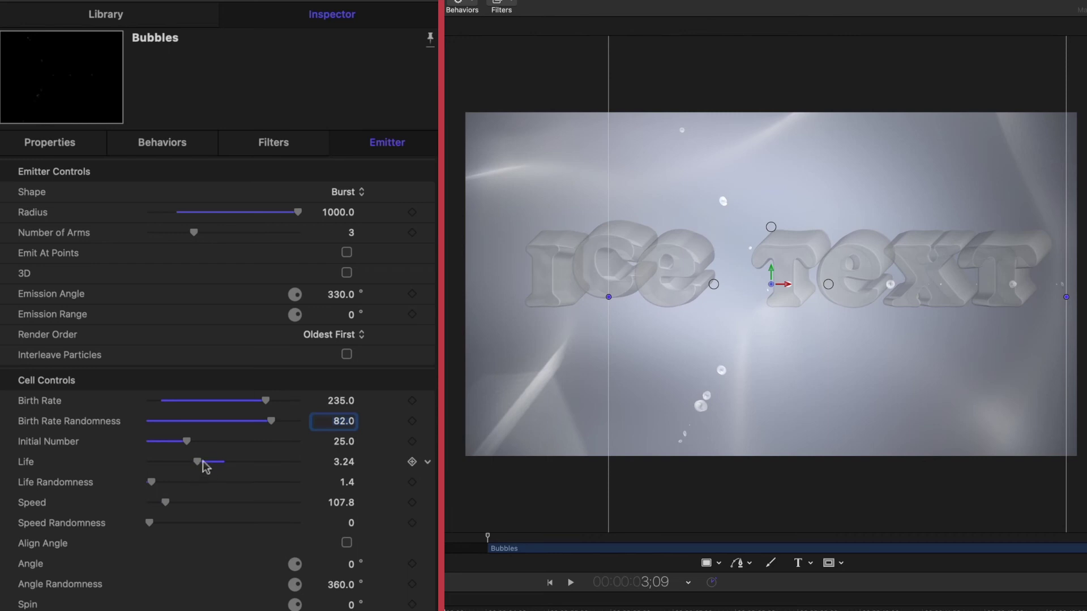
left_click_drag(202, 461, 273, 466)
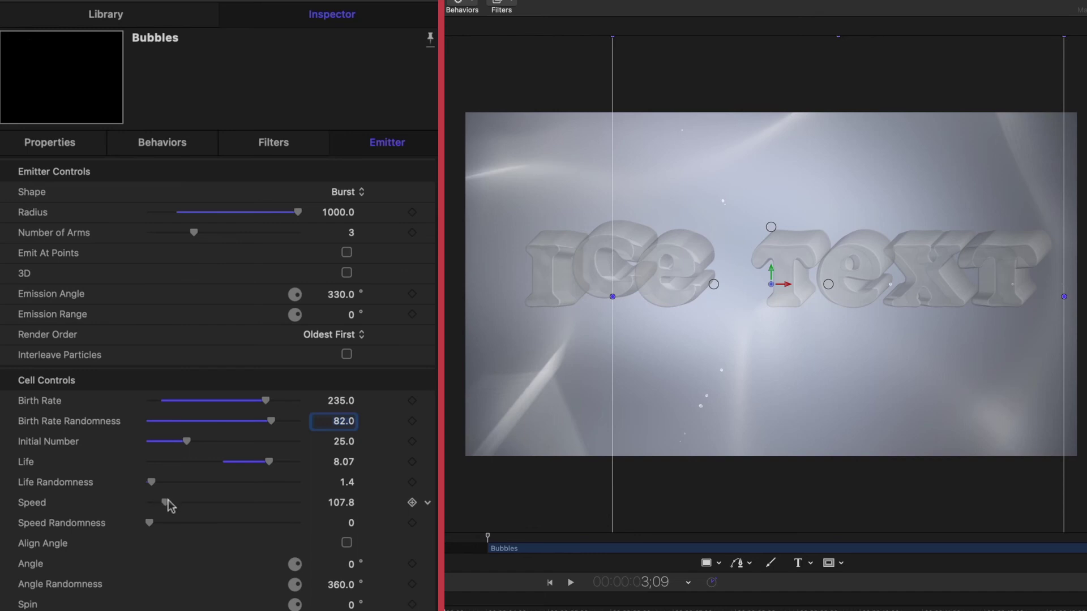
left_click(346, 502)
type("-50")
key("Return")
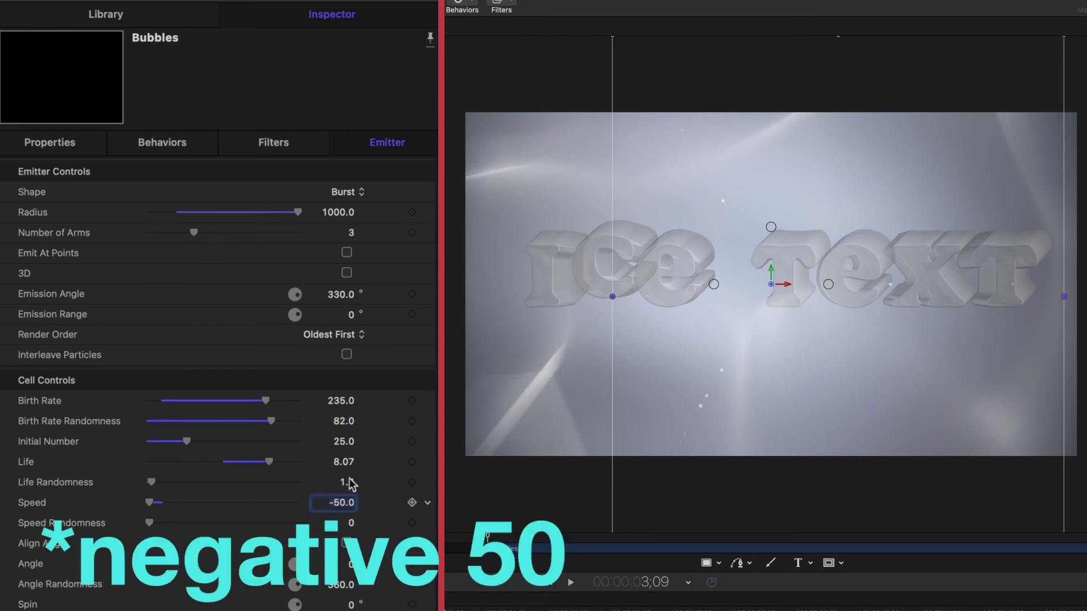
Set the bubble particles' scale to 20% and their scale randomness to 152.
scroll(185, 458, "down", 5)
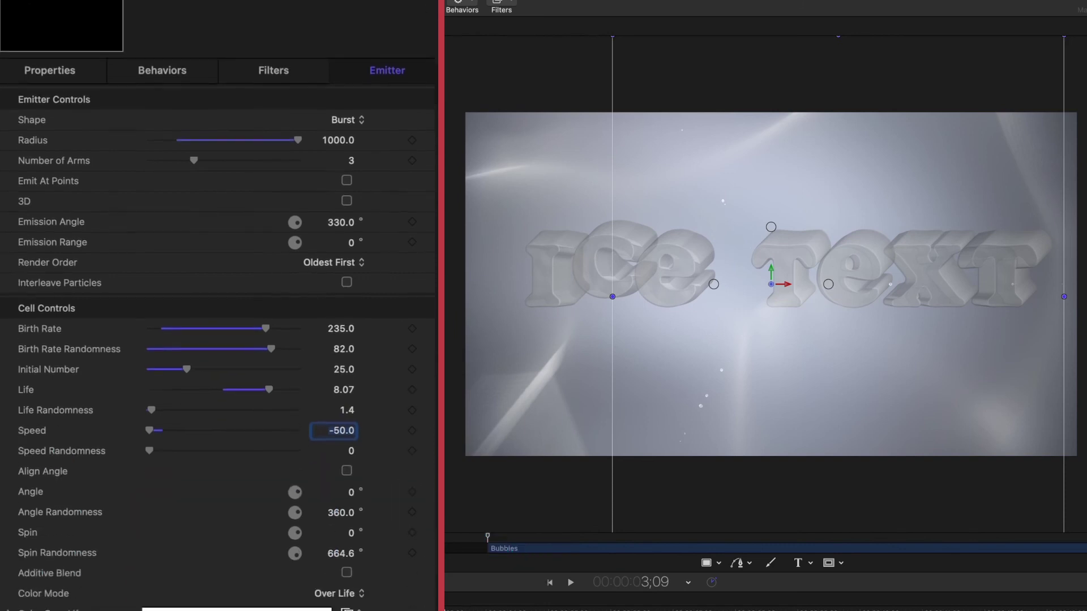
left_click_drag(181, 453, 158, 455)
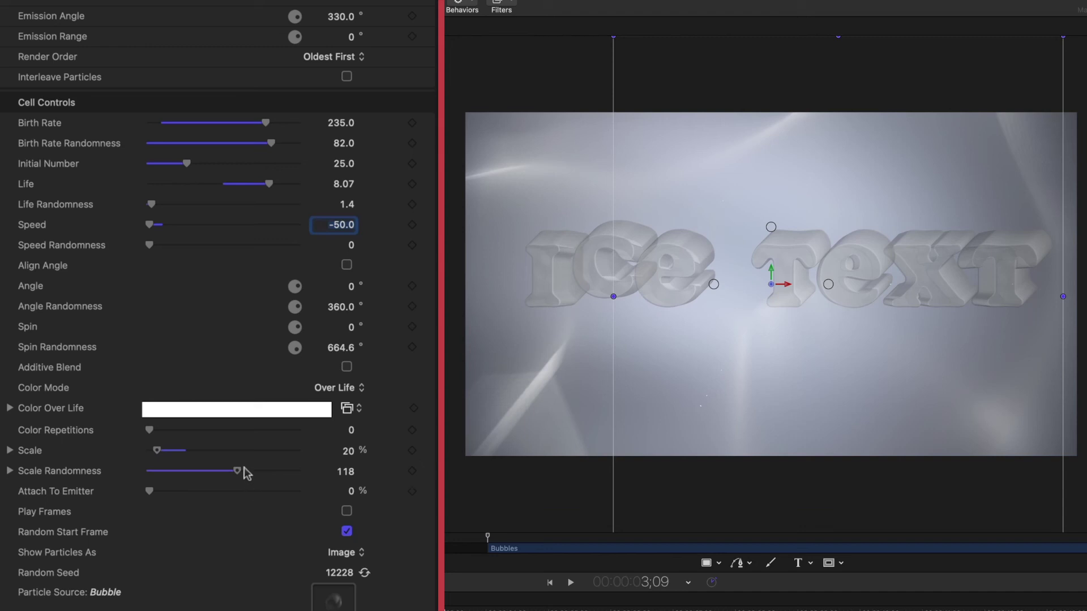
left_click_drag(241, 467, 270, 469)
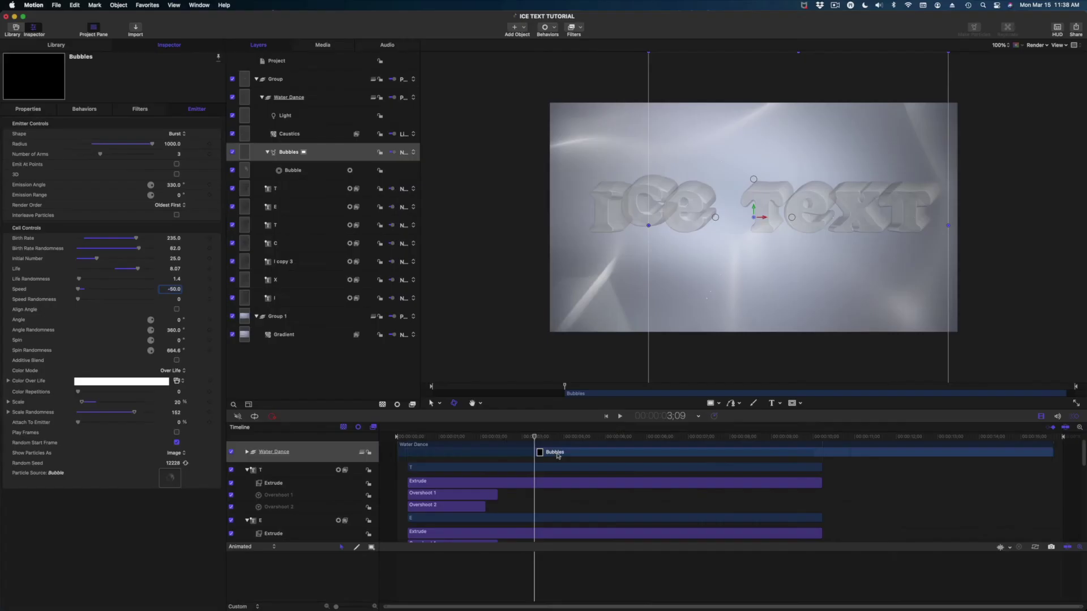
Shift the Bubbles clip in the timeline so it begins at the project start, and play the animation.
left_click_drag(531, 452, 410, 440)
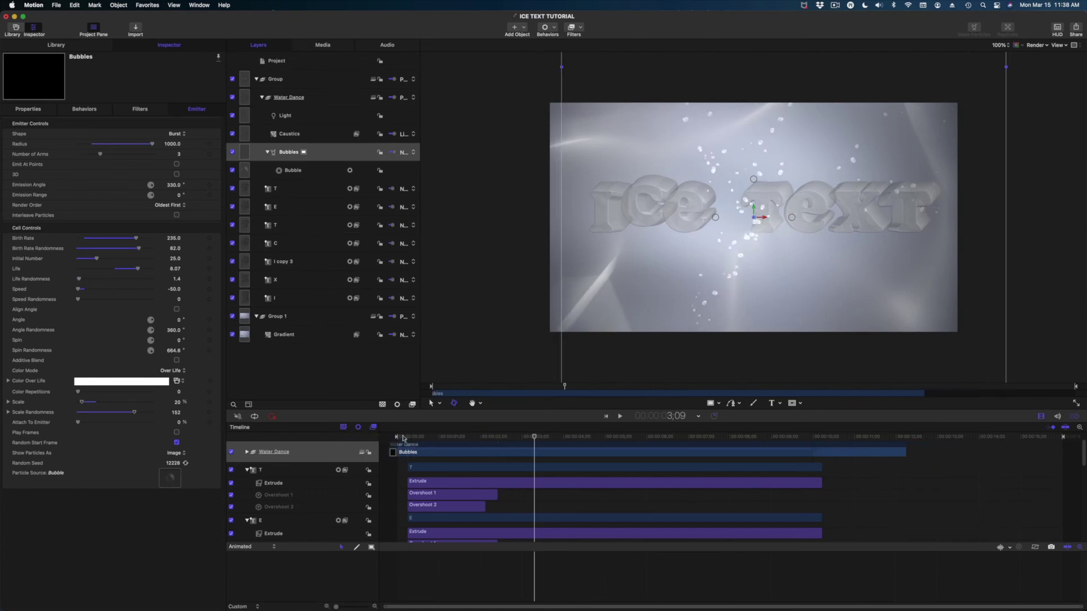
key("Home")
key("space")
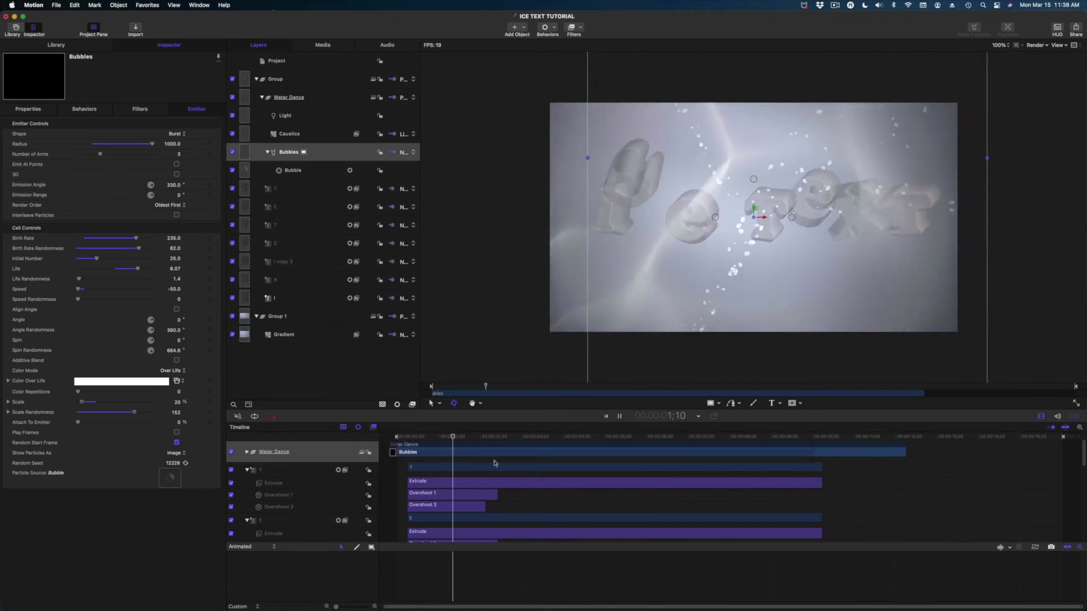
key("space")
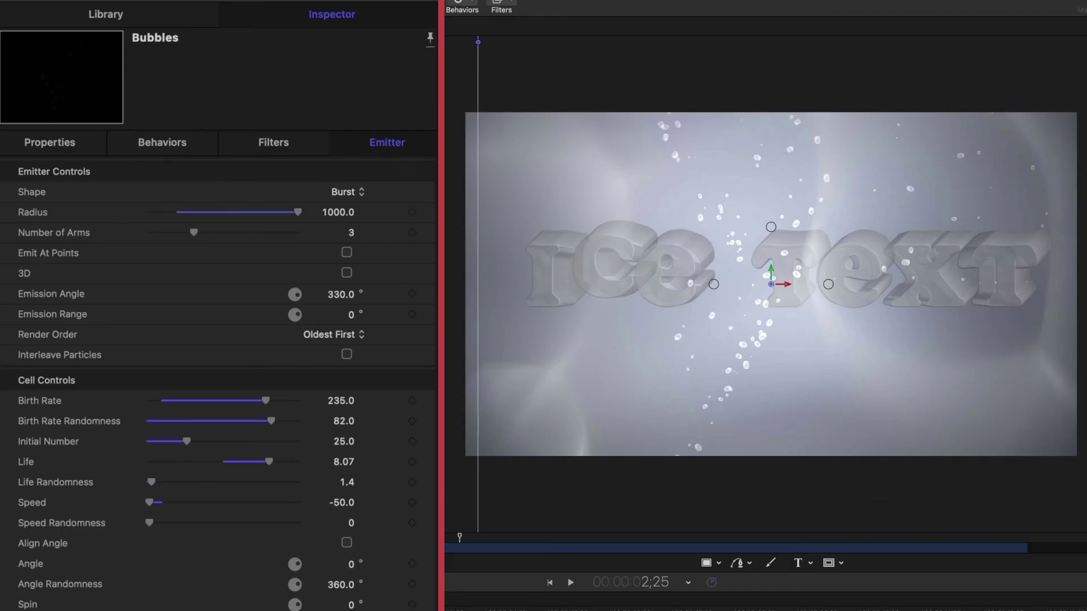
Set the Bubbles emitter's Y position to -1023.1 px and its overall scale to 92%, and play the animation.
left_click(35, 142)
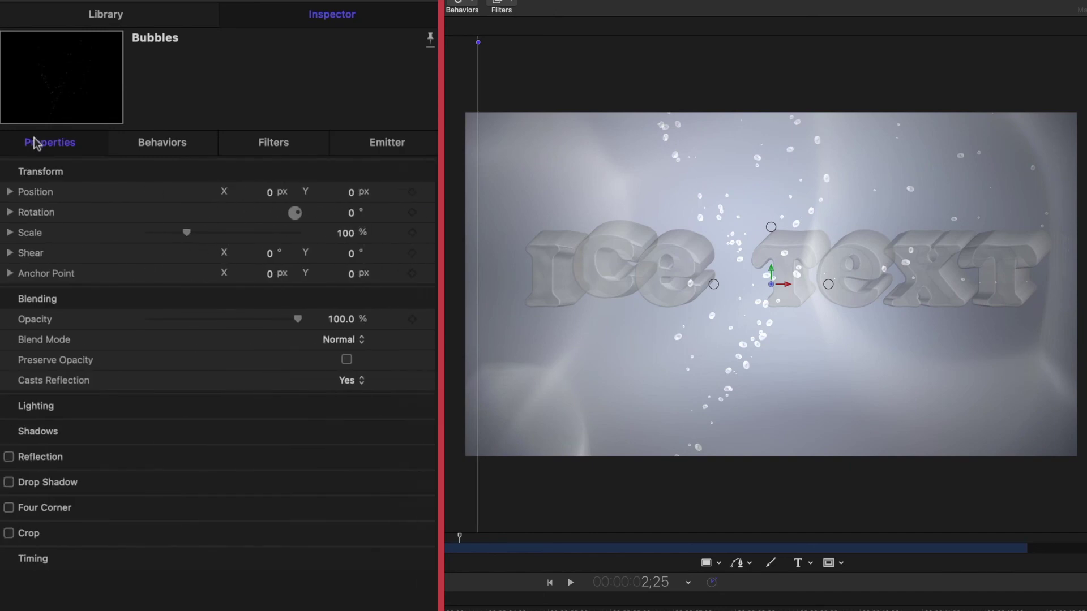
left_click_drag(351, 192, 351, 520)
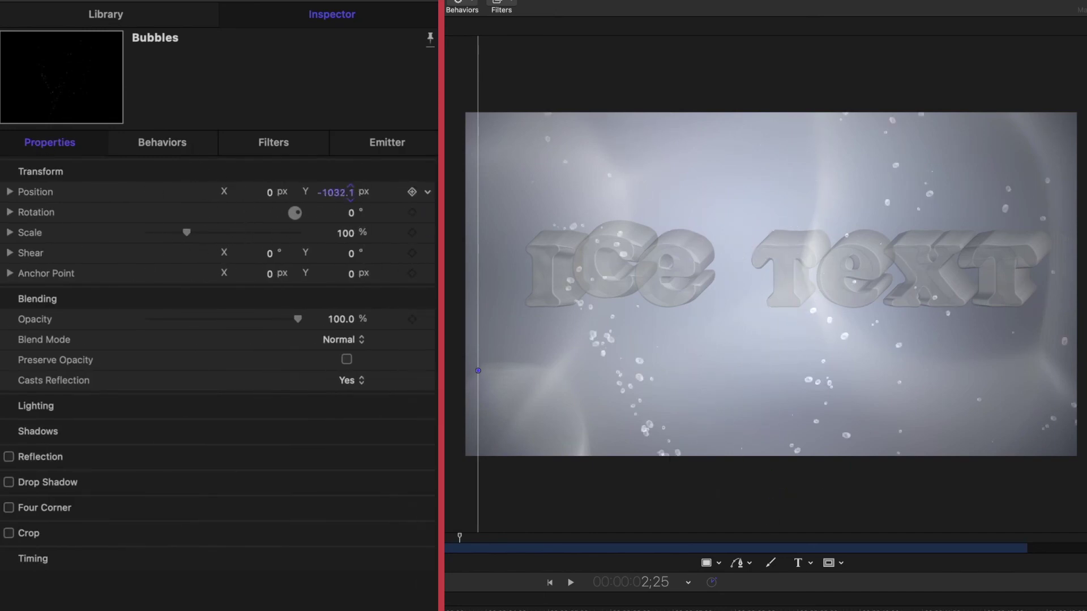
mouse_move(186, 233)
left_mouse_down()
mouse_move(206, 235)
mouse_move(184, 232)
left_mouse_up()
key("space")
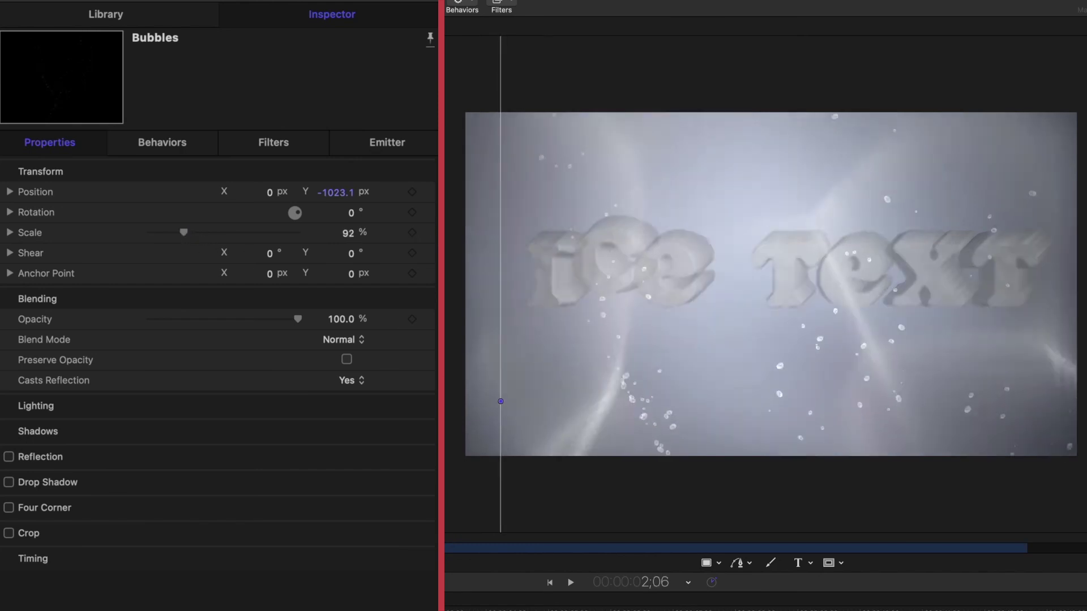
key("space")
Increase the Bubbles emitter's number of arms to 7, and play the animation from the start.
left_click(387, 142)
left_click_drag(206, 231, 277, 248)
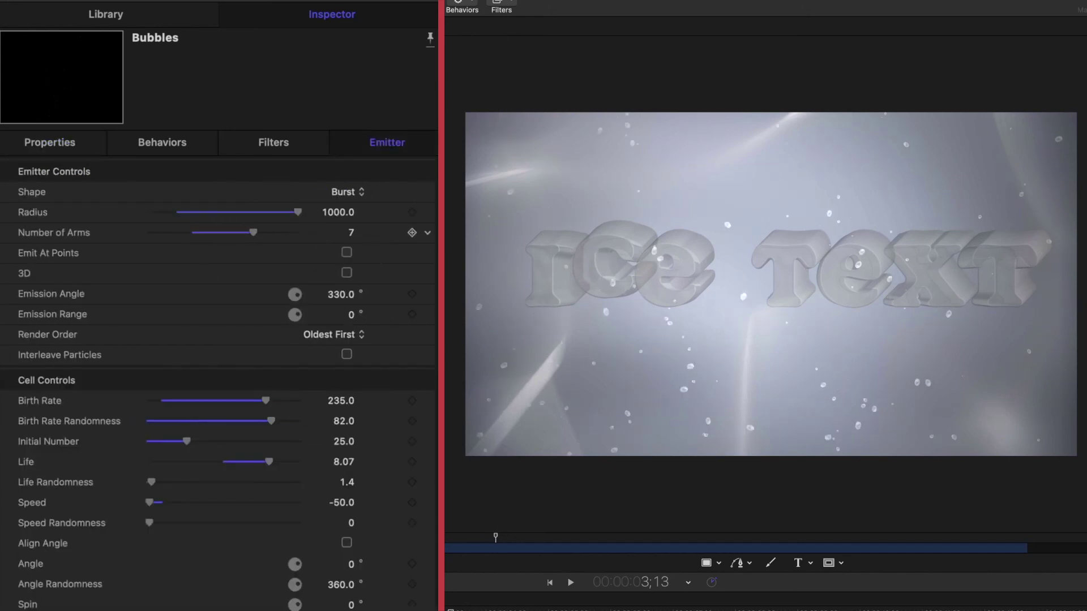
key("space")
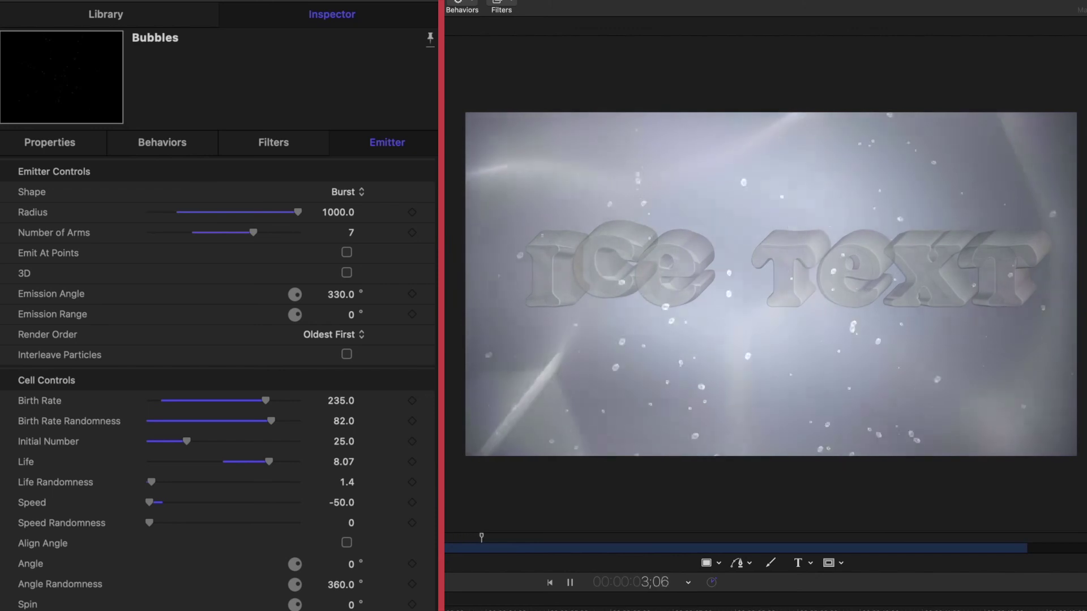
key("space")
key("Home")
key("space")
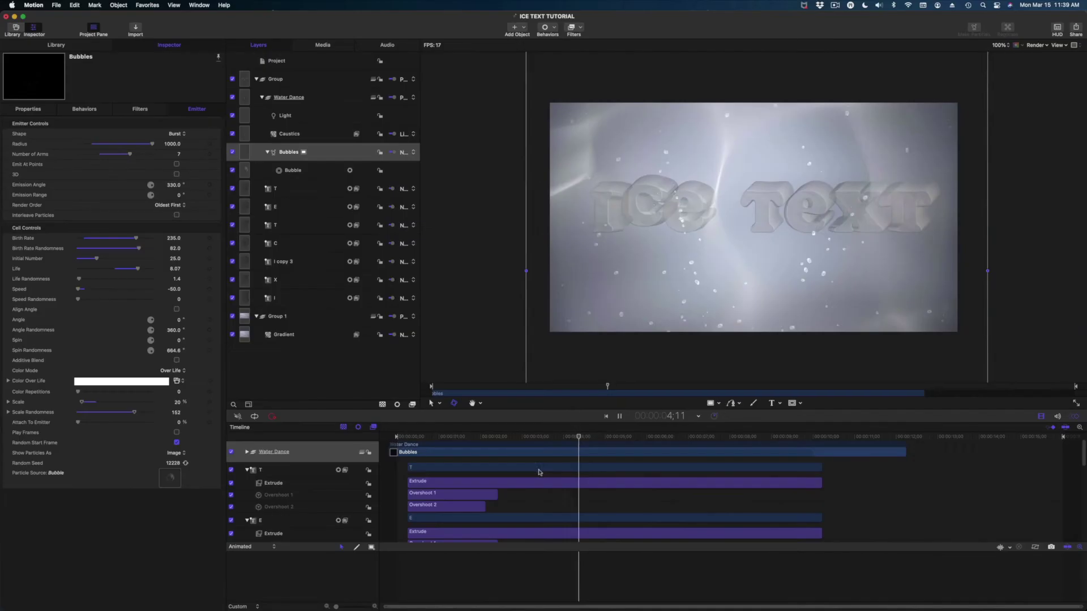
key("space")
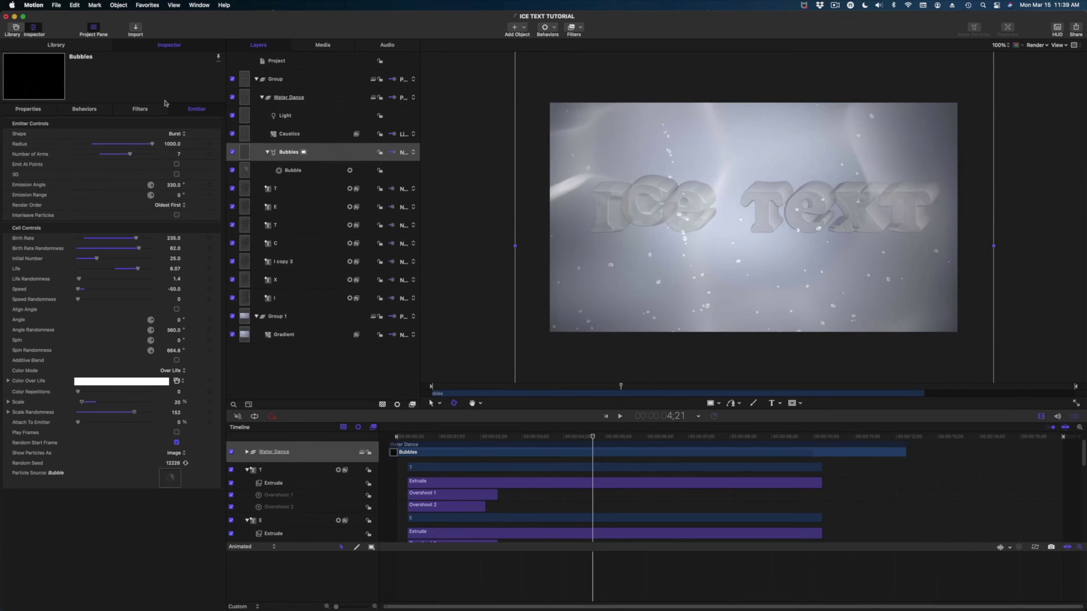
Lower the Bubbles emitter's opacity to soften the particles, and play the animation.
left_click(323, 154)
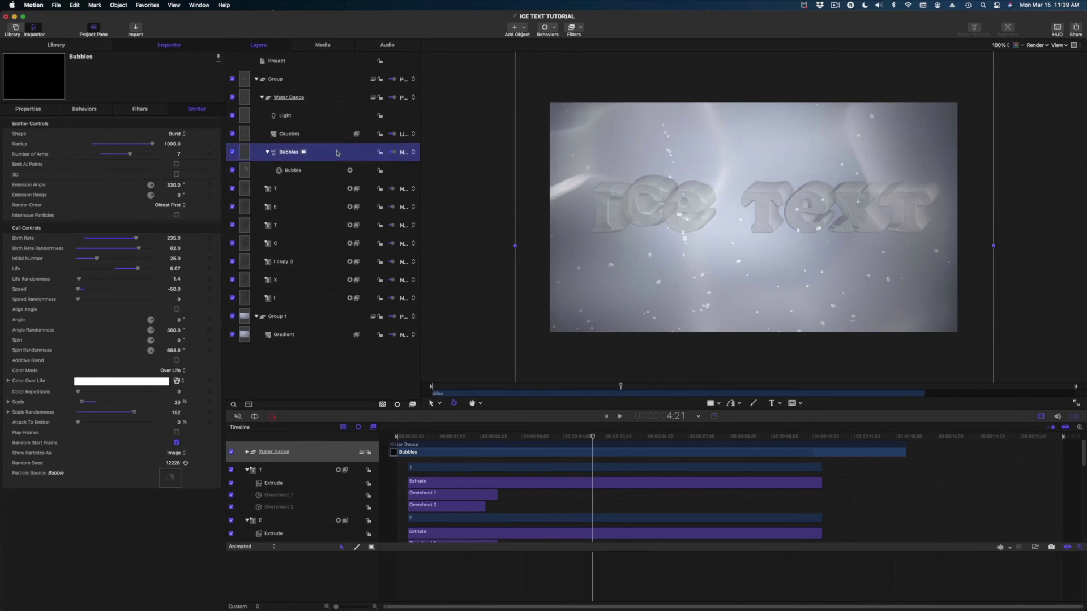
left_click(28, 109)
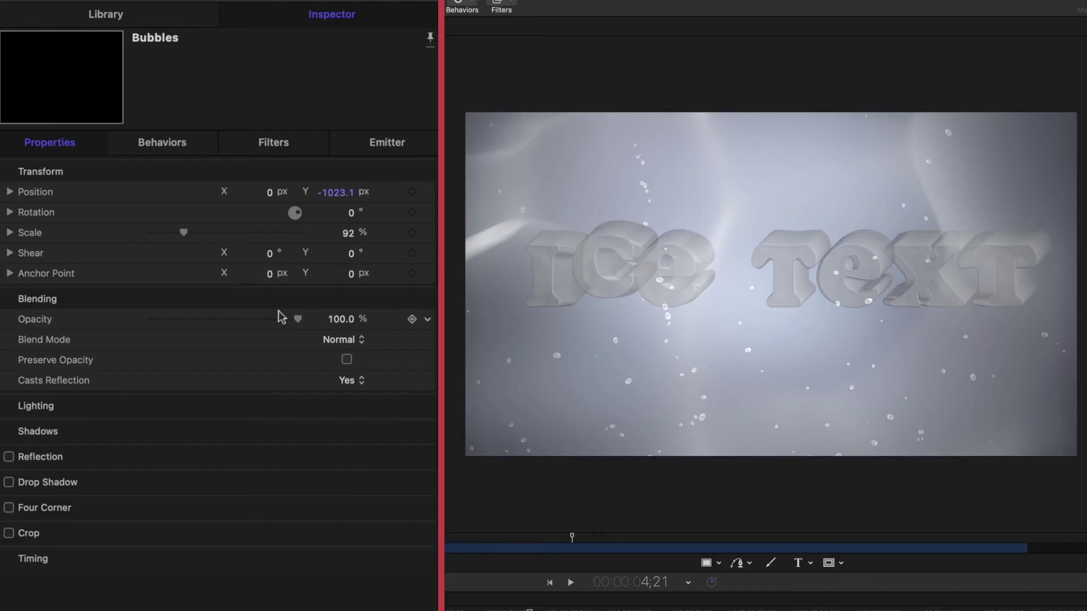
left_click_drag(146, 196, 139, 198)
left_click_drag(242, 319, 237, 320)
key("space")
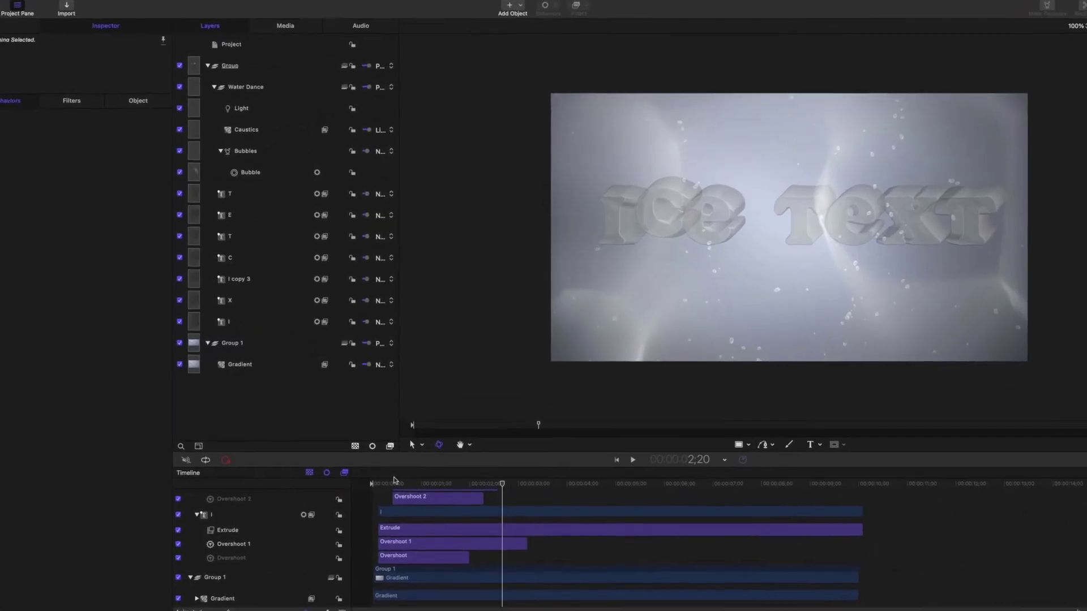
Export the Motion project as a movie named ICE TEXT TUTORIAL, choosing a save location.
key("super+e")
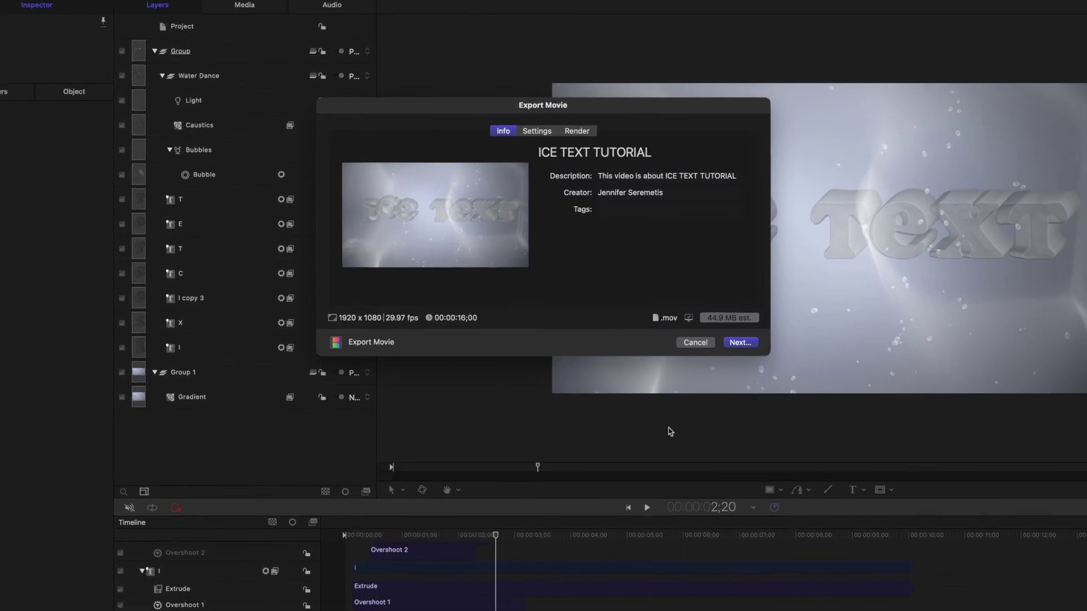
left_click(537, 132)
left_click(726, 329)
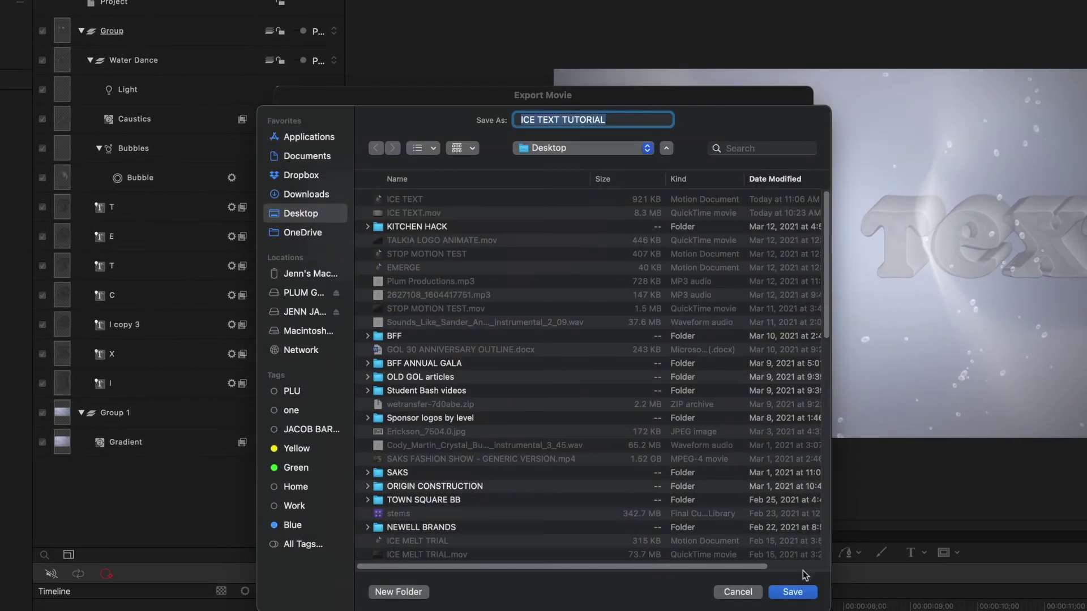
left_click(575, 148)
left_click(594, 245)
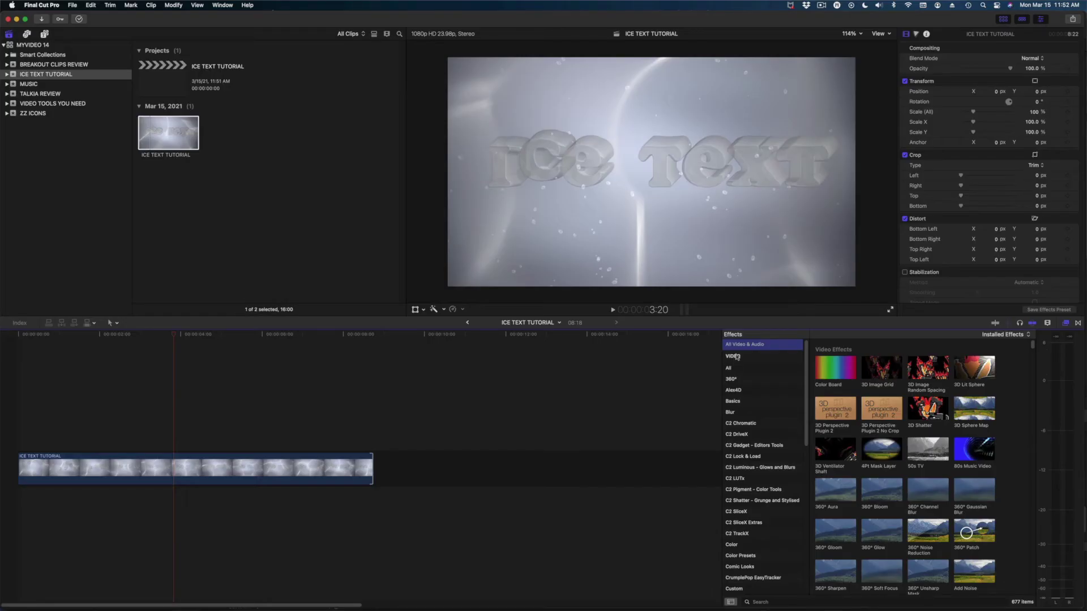
Switch to Final Cut Pro and play and scrub through the ICE TEXT TUTORIAL clip in the timeline.
left_click(17, 335)
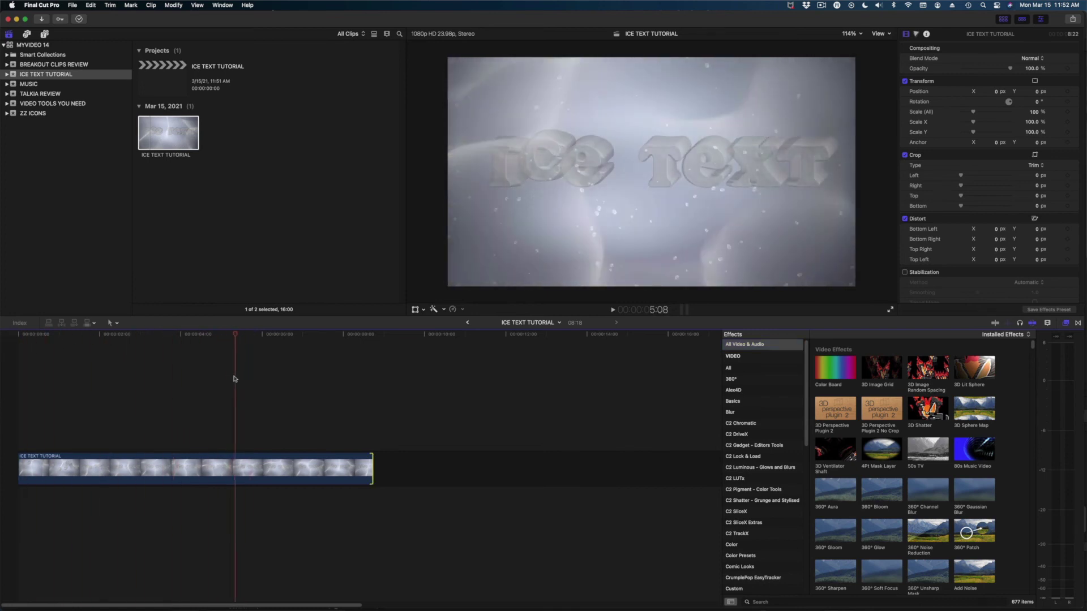
key("space")
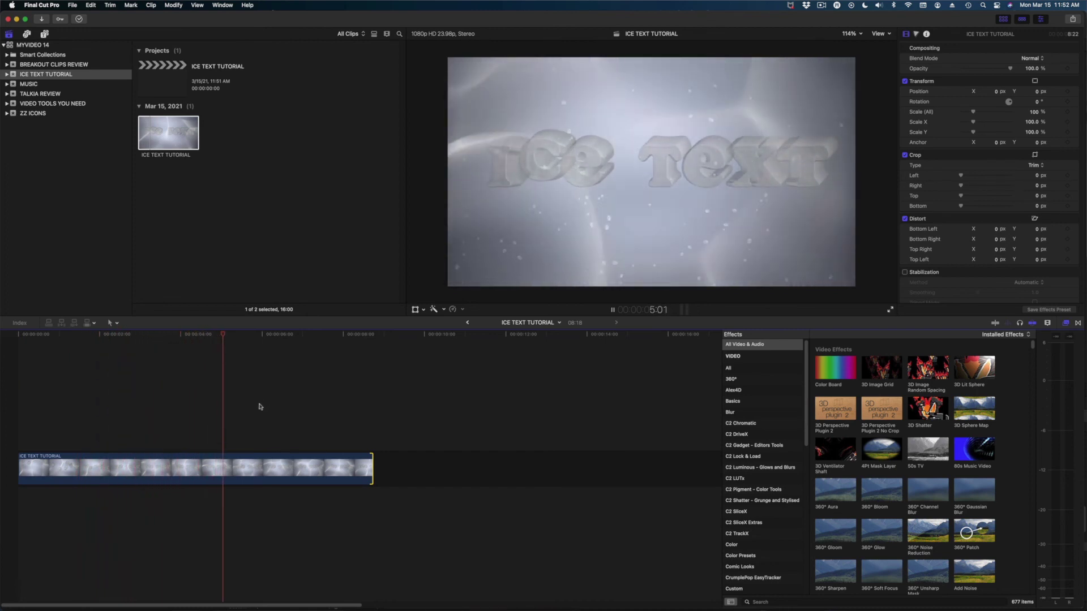
key("space")
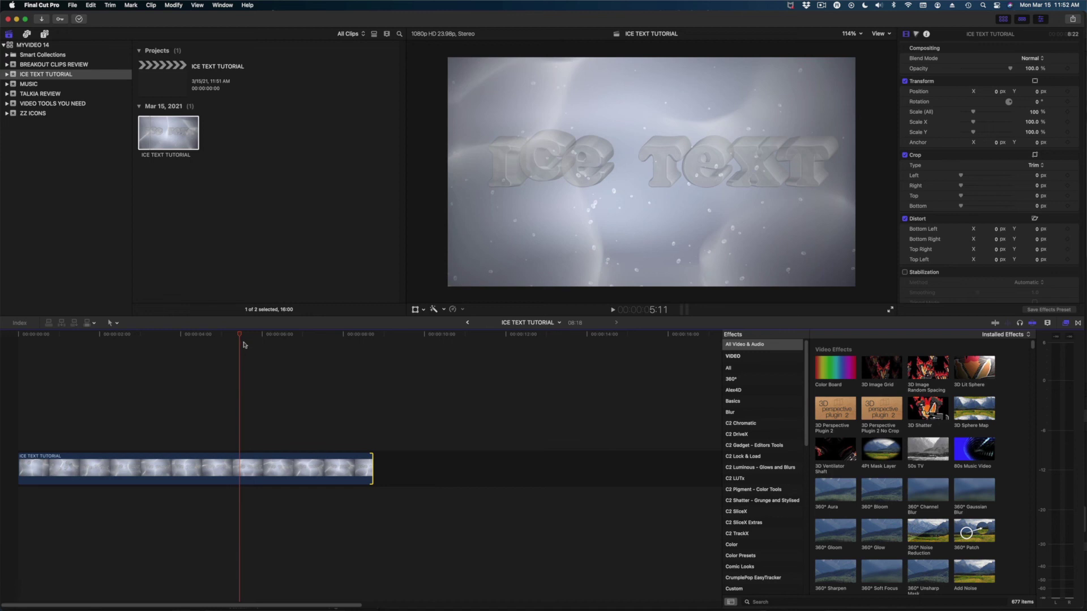
left_click_drag(243, 334, 107, 362)
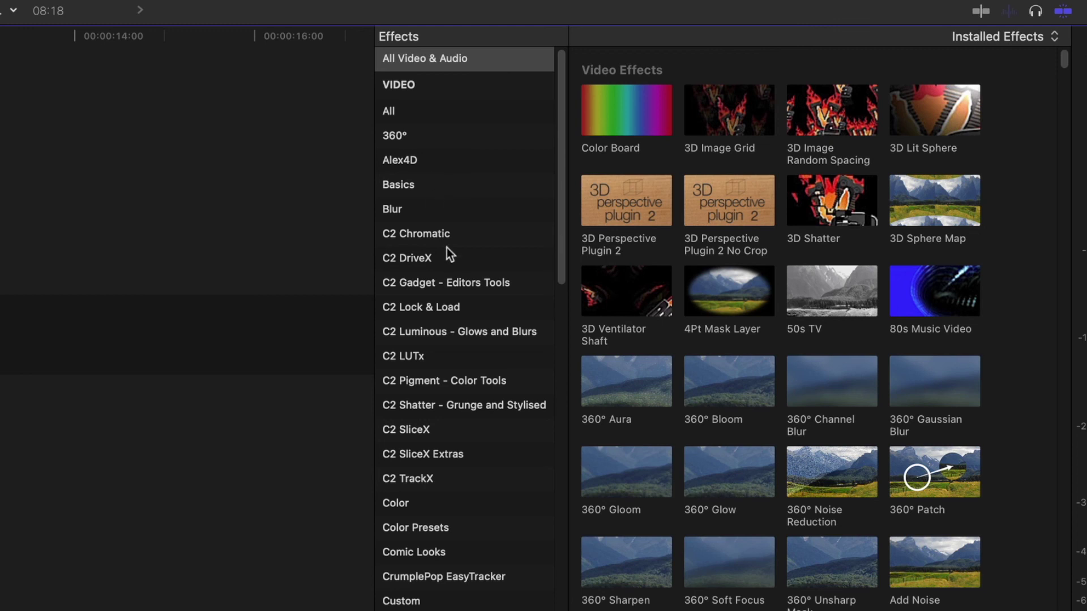
Apply the Water Pane distortion effect to the ICE TEXT TUTORIAL clip and play it back.
scroll(456, 419, "down", 3)
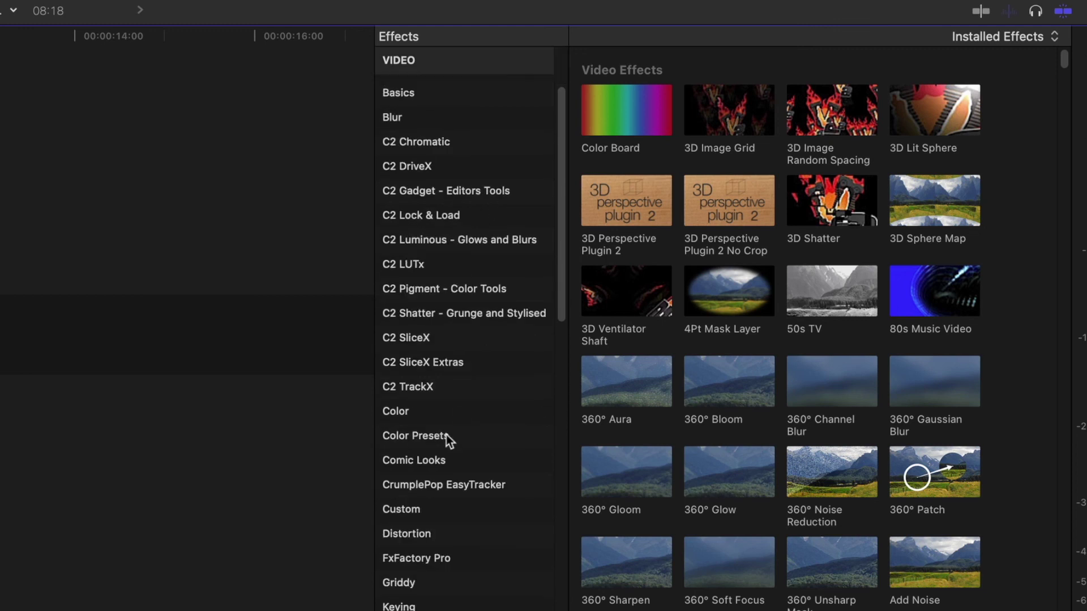
left_click(426, 532)
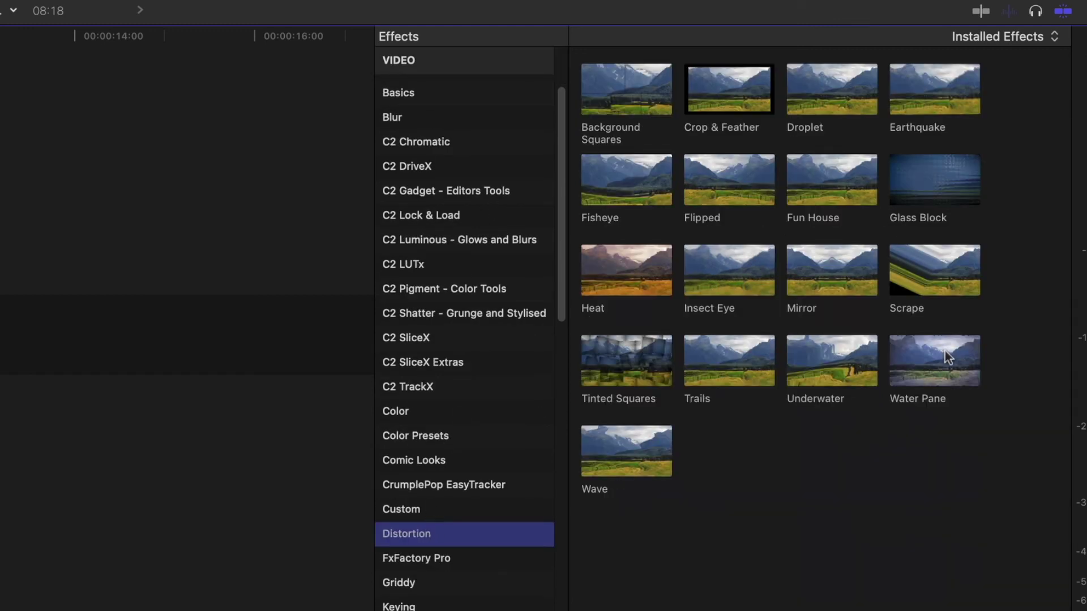
left_click_drag(945, 351, 0, 304)
left_click_drag(281, 455, 274, 470)
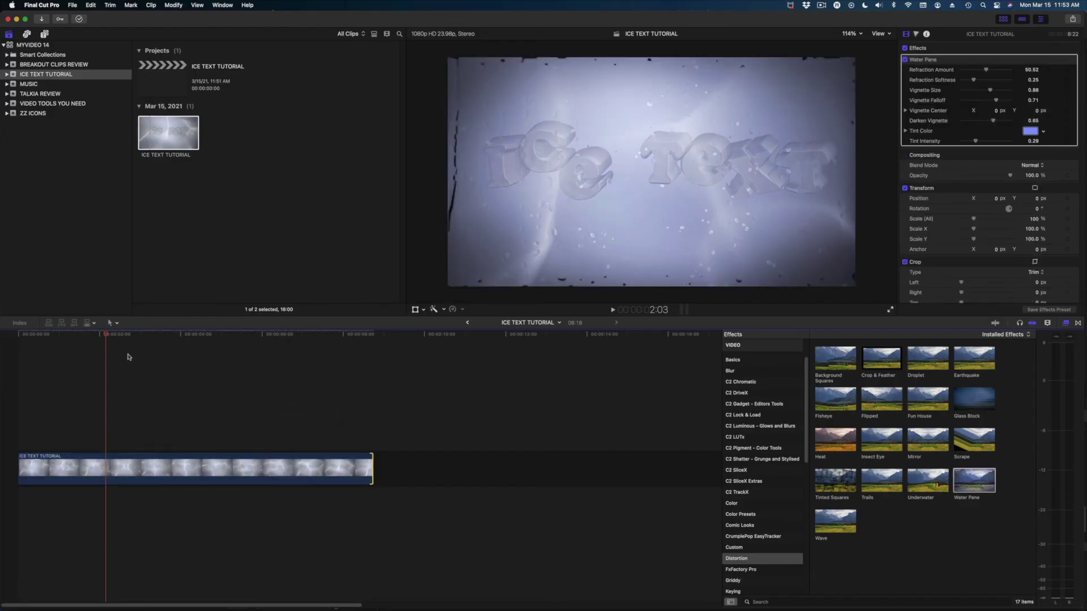
key("space")
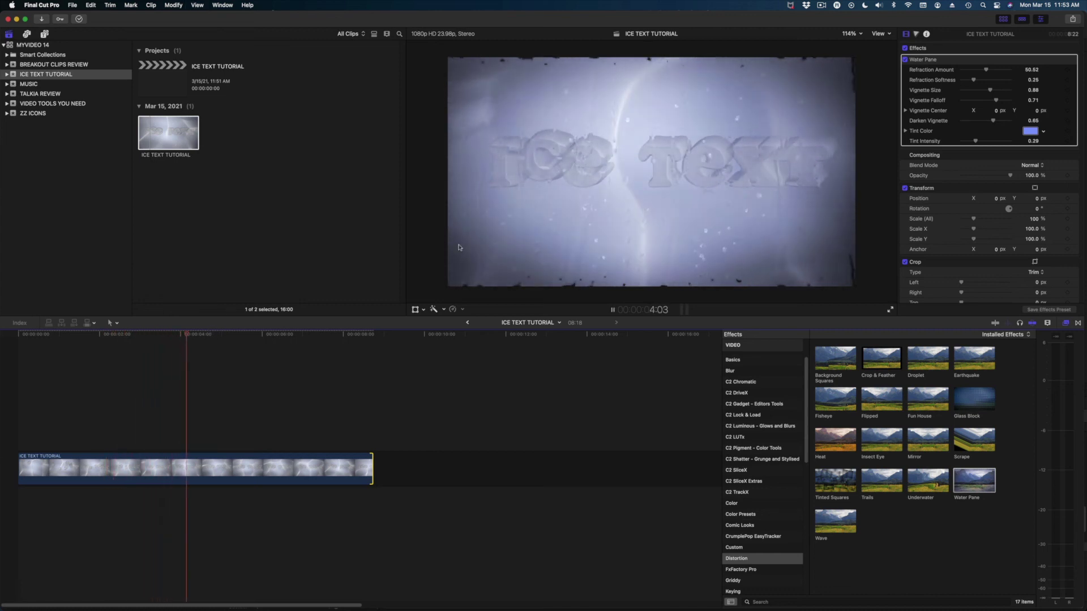
key("space")
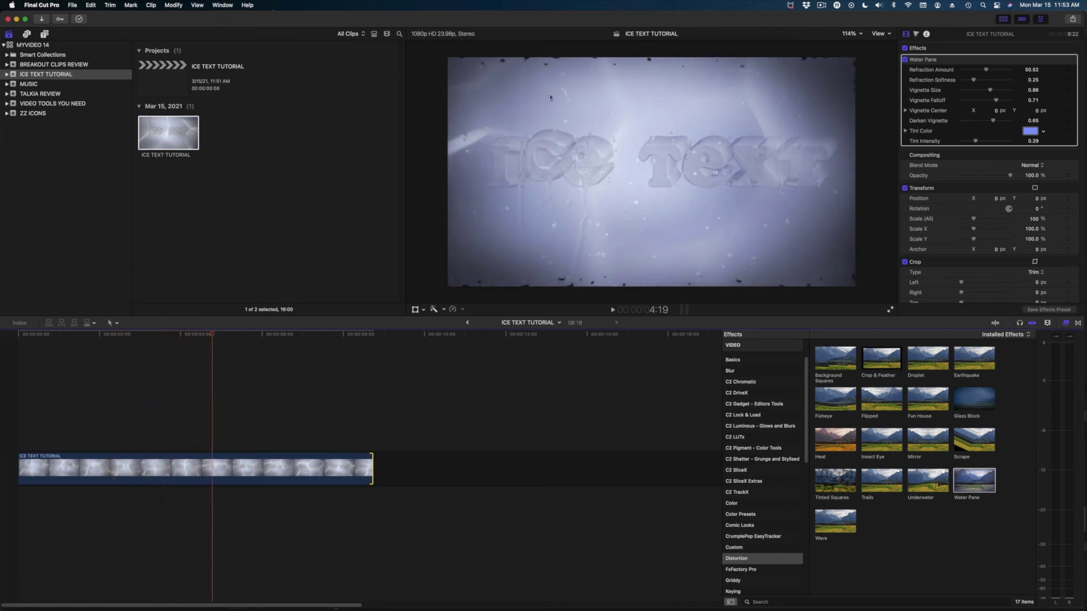
Set the Water Pane's vignette size to 0 and refraction amount to 100, and play around the current frame.
left_click(274, 333)
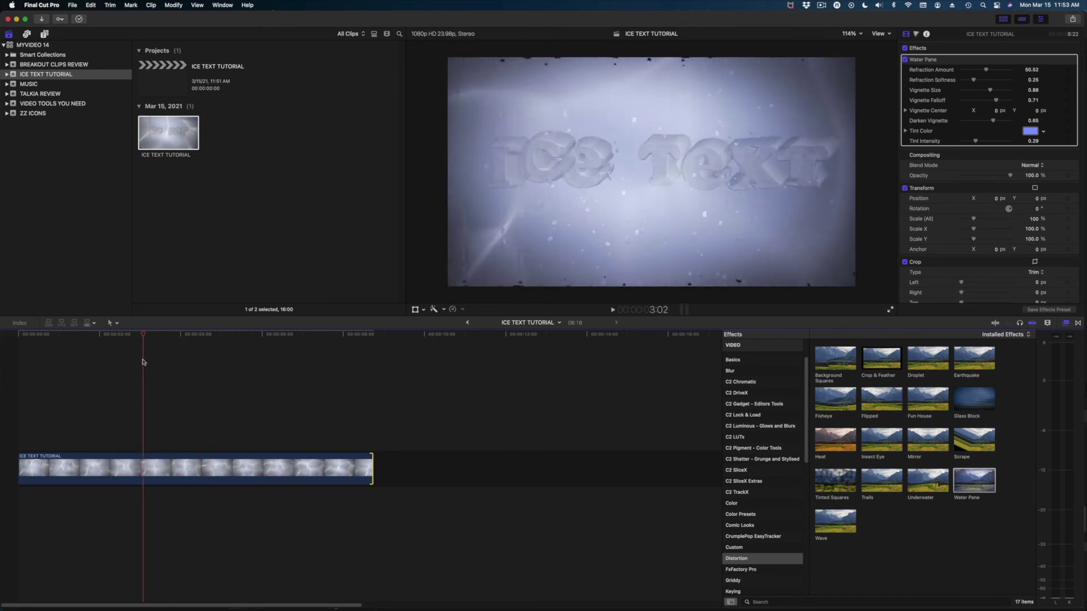
left_click(199, 385)
left_click(243, 467)
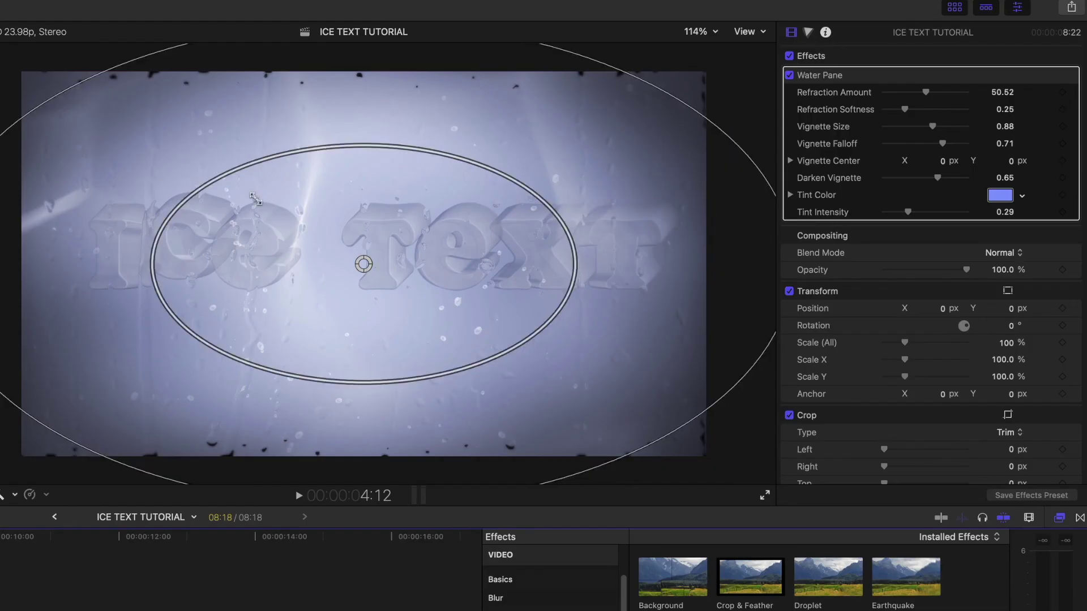
left_click_drag(919, 127, 874, 133)
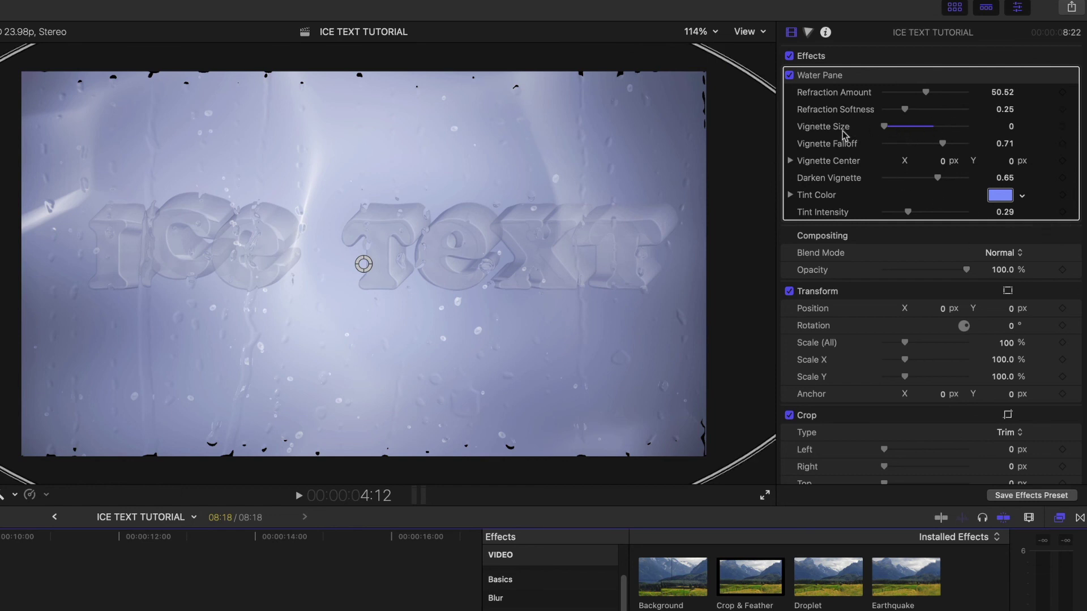
left_click_drag(933, 92, 978, 103)
key("shift+slash")
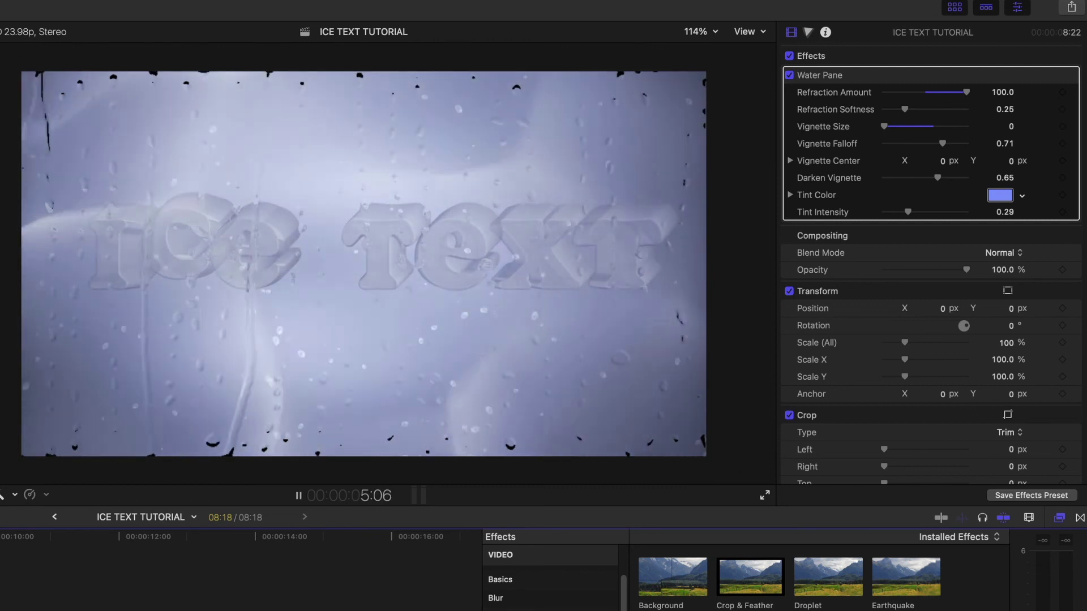
key("space")
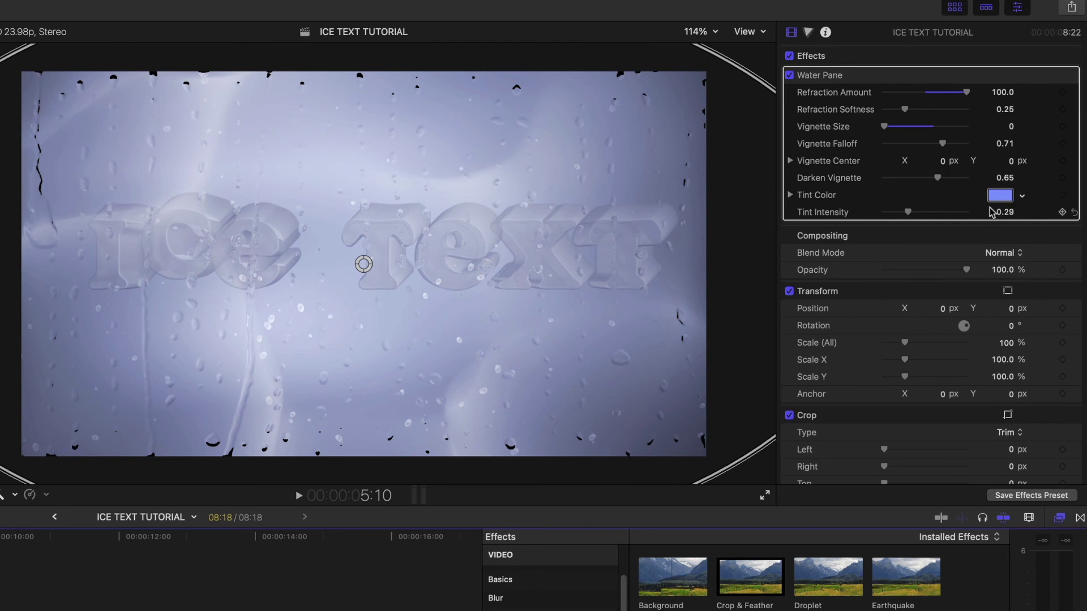
Lower the Water Pane's tint intensity to 0.06 and play the clip.
left_click_drag(898, 213, 891, 217)
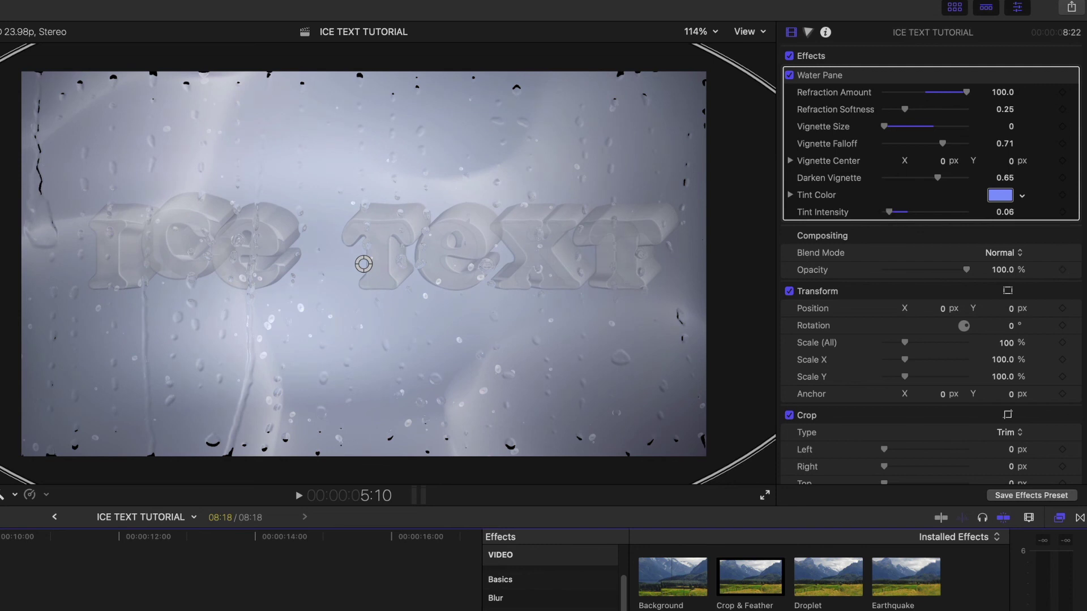
key("space")
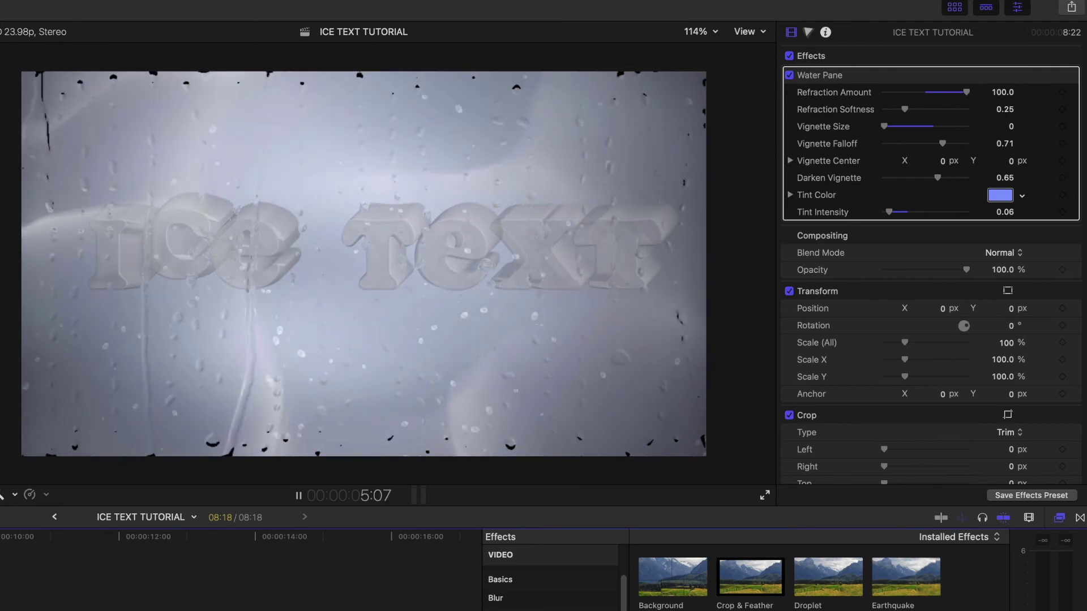
key("space")
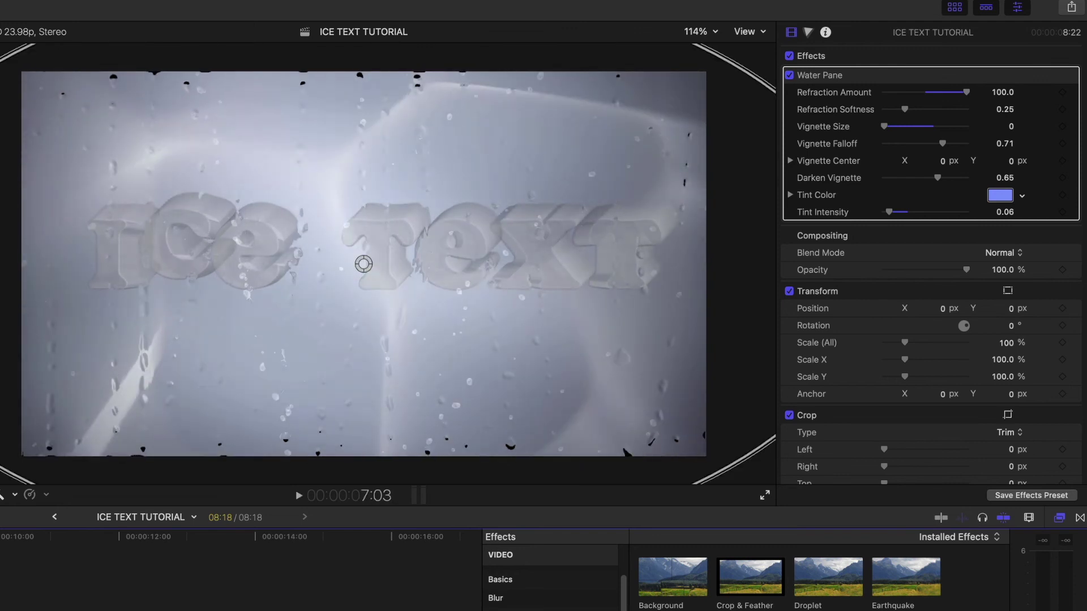
Set the Water Pane's refraction amount to 86.31 and refraction softness to 0.49, and play the result.
left_click_drag(961, 96, 924, 112)
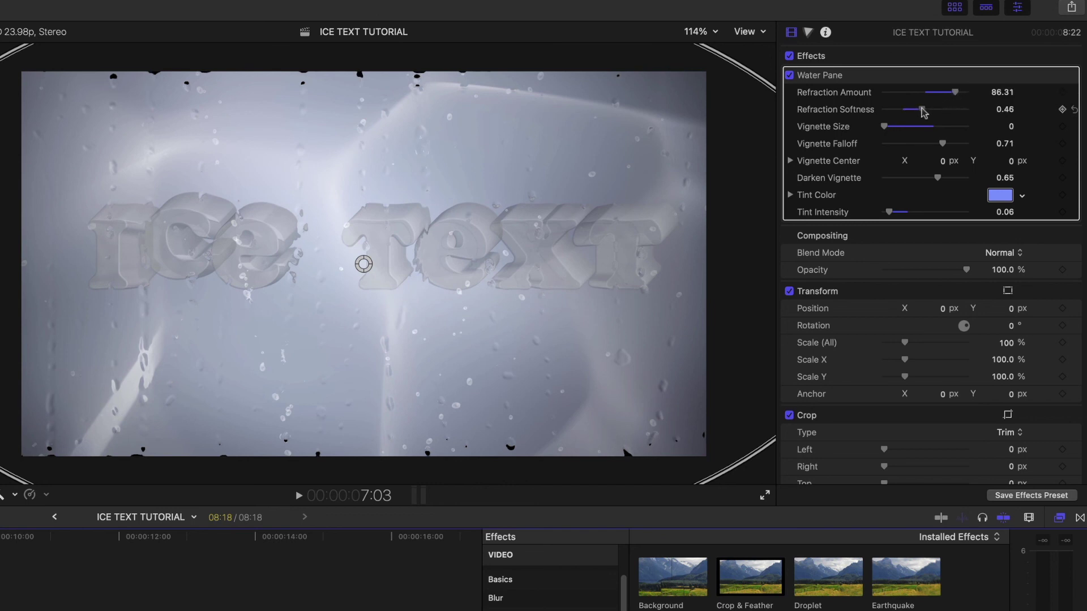
key("space")
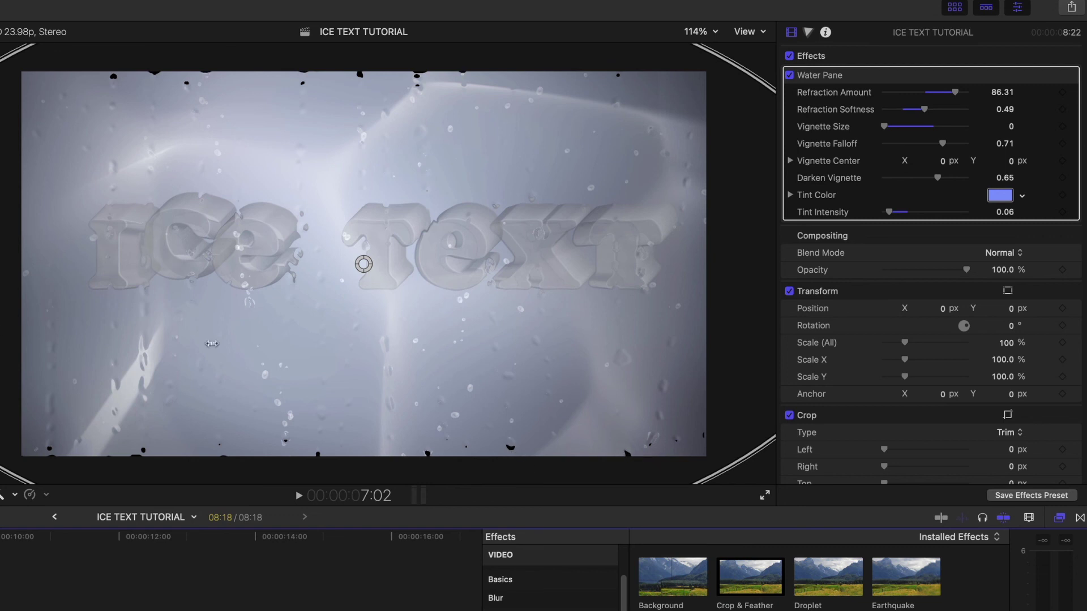
left_click_drag(906, 346, 906, 345)
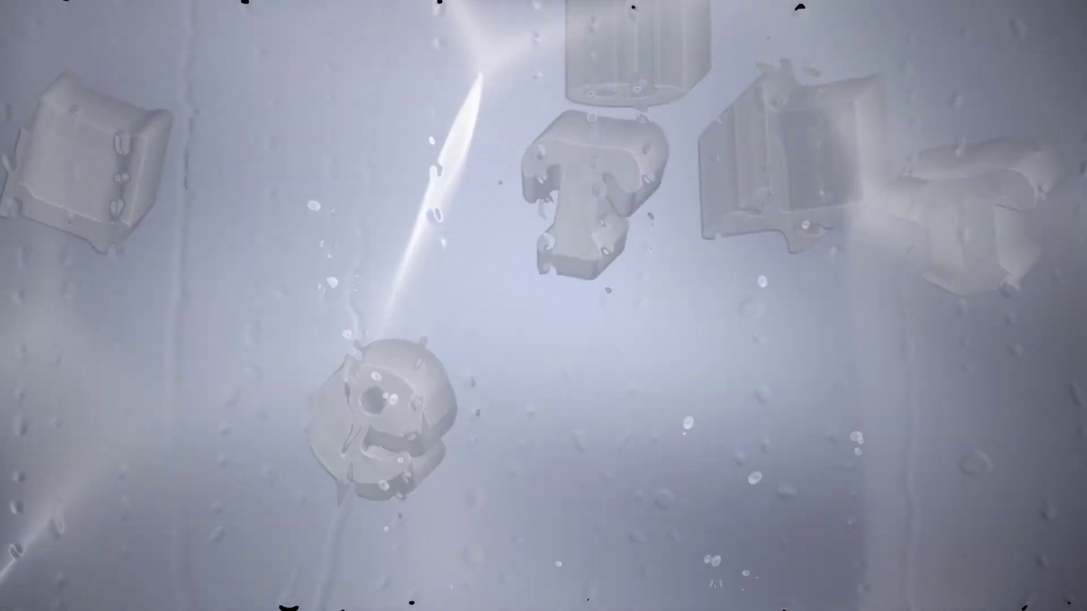